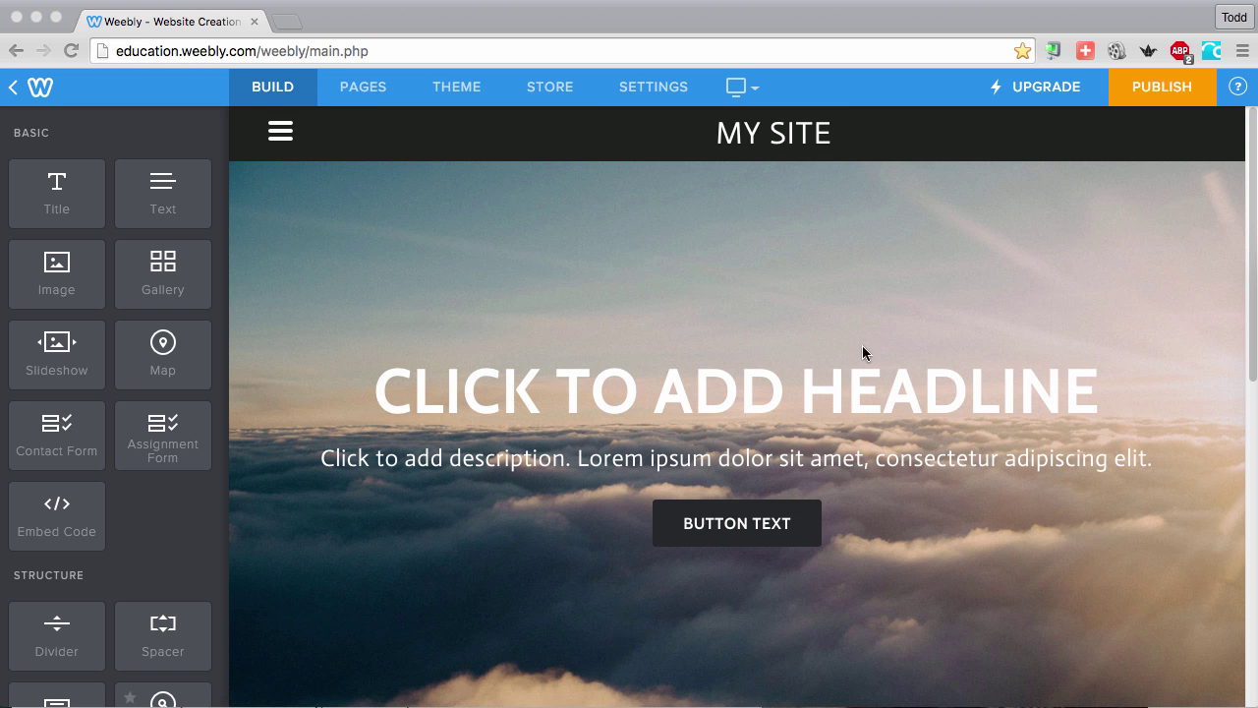
# Step: Look over the home page's header, content area and navigation menu in the current theme
pyautogui.scroll(-10, 877, 508)
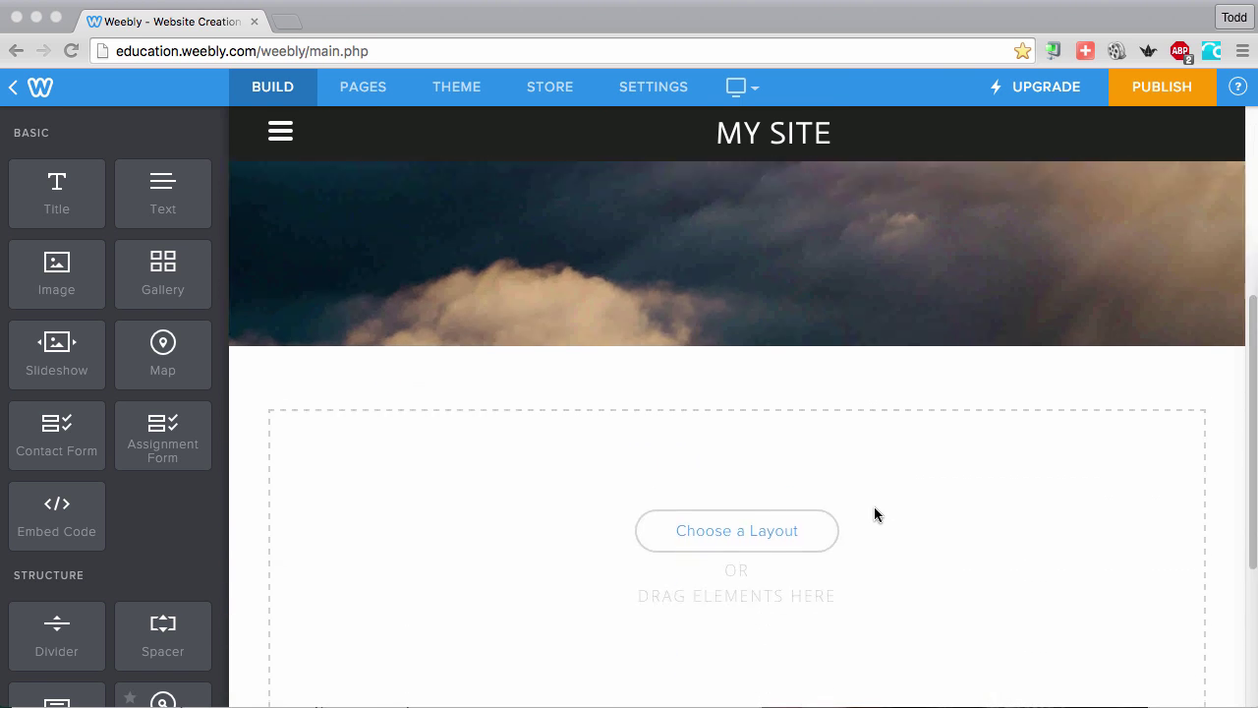
pyautogui.scroll(10, 875, 508)
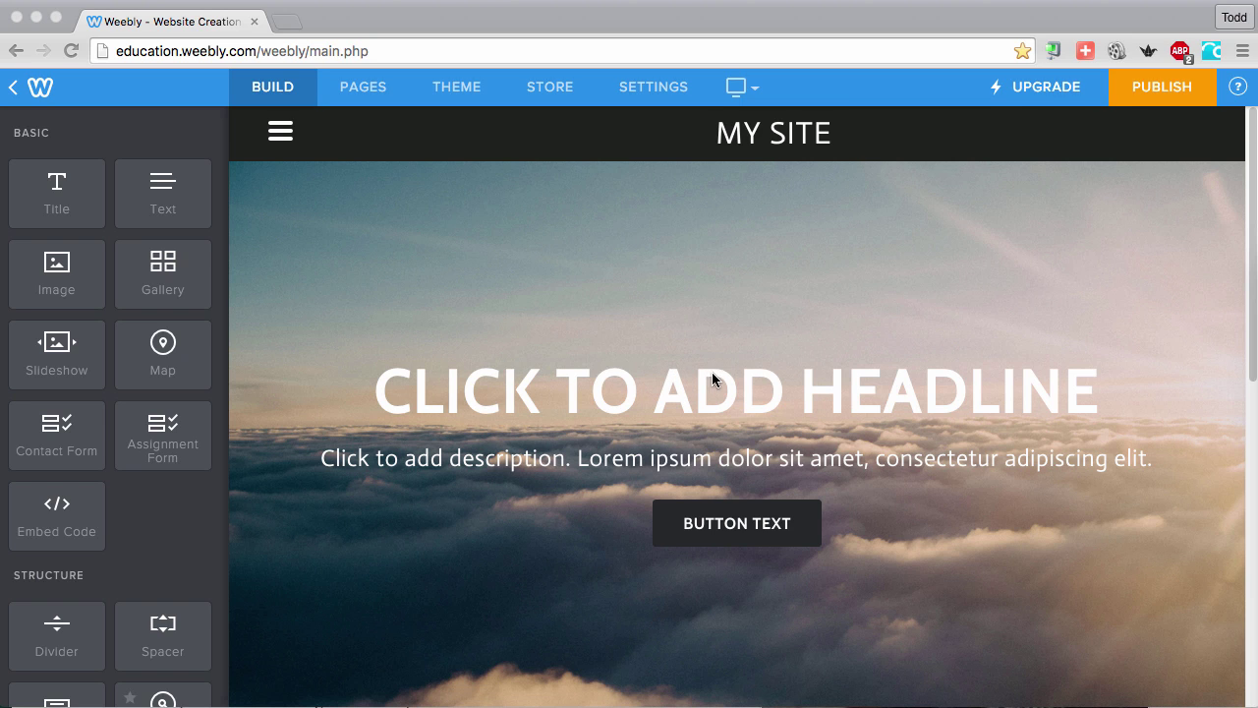
pyautogui.click(280, 133)
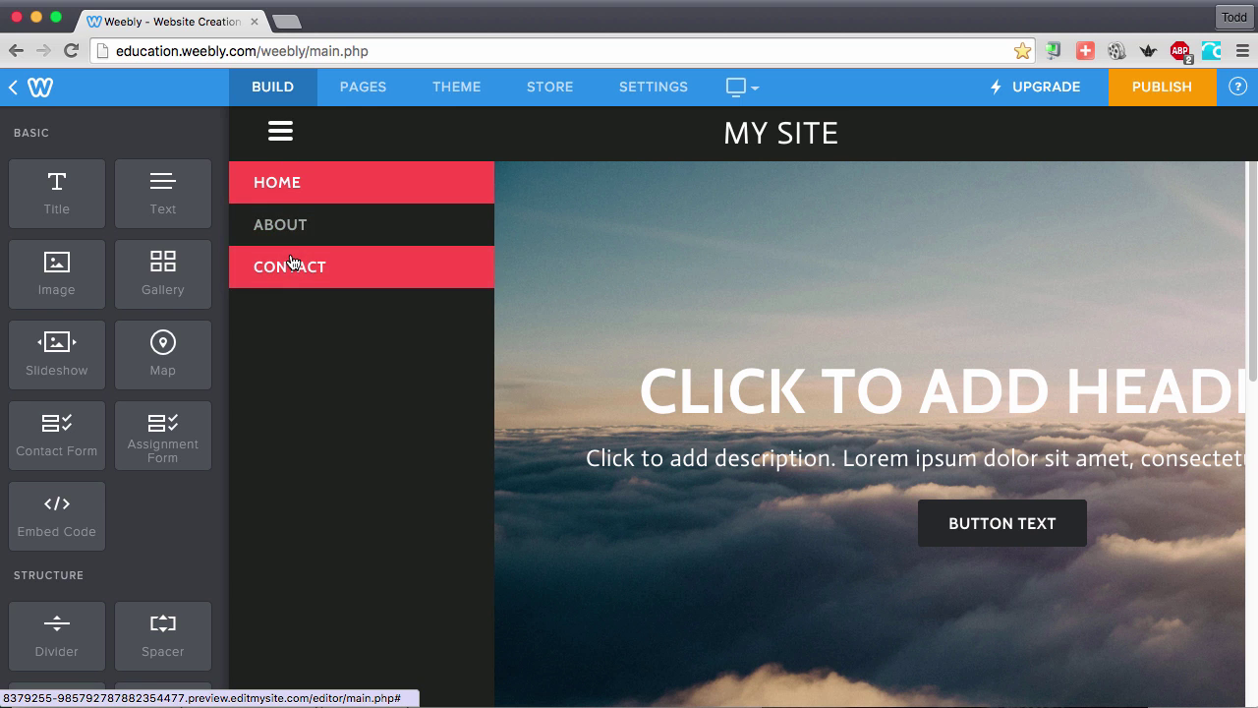
pyautogui.click(282, 136)
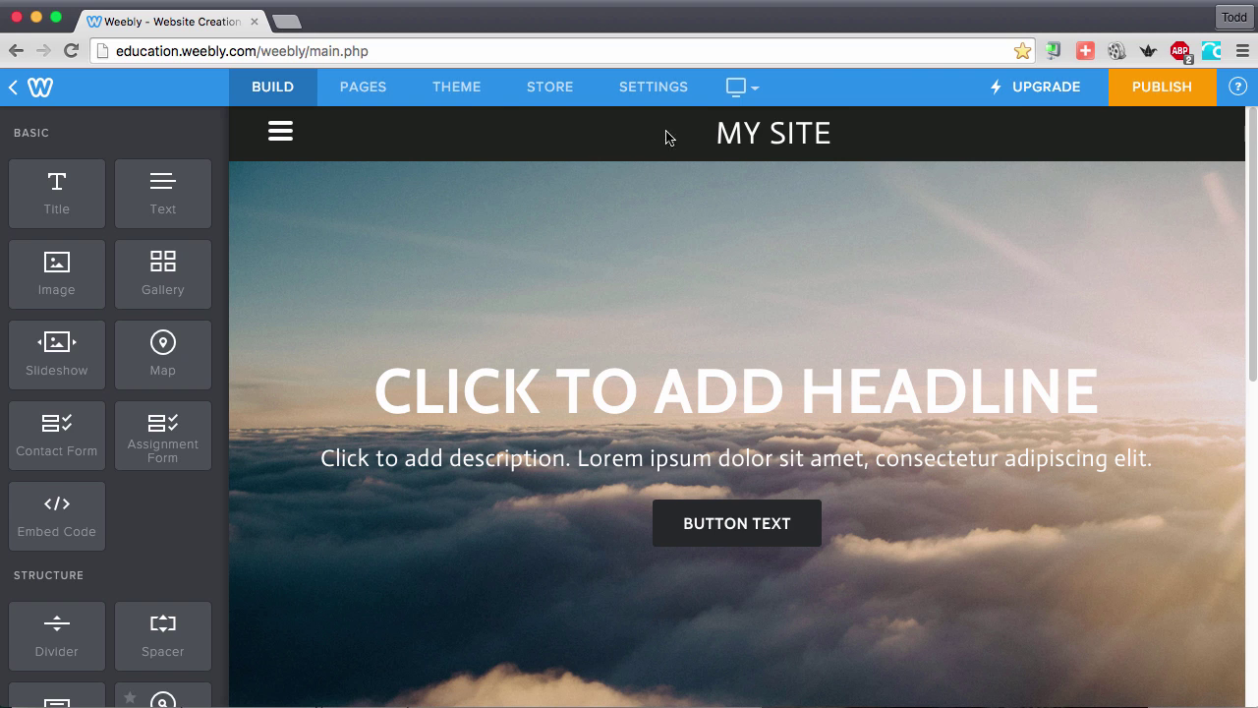
# Step: Change the site's theme to Paris from the theme gallery
pyautogui.click(448, 90)
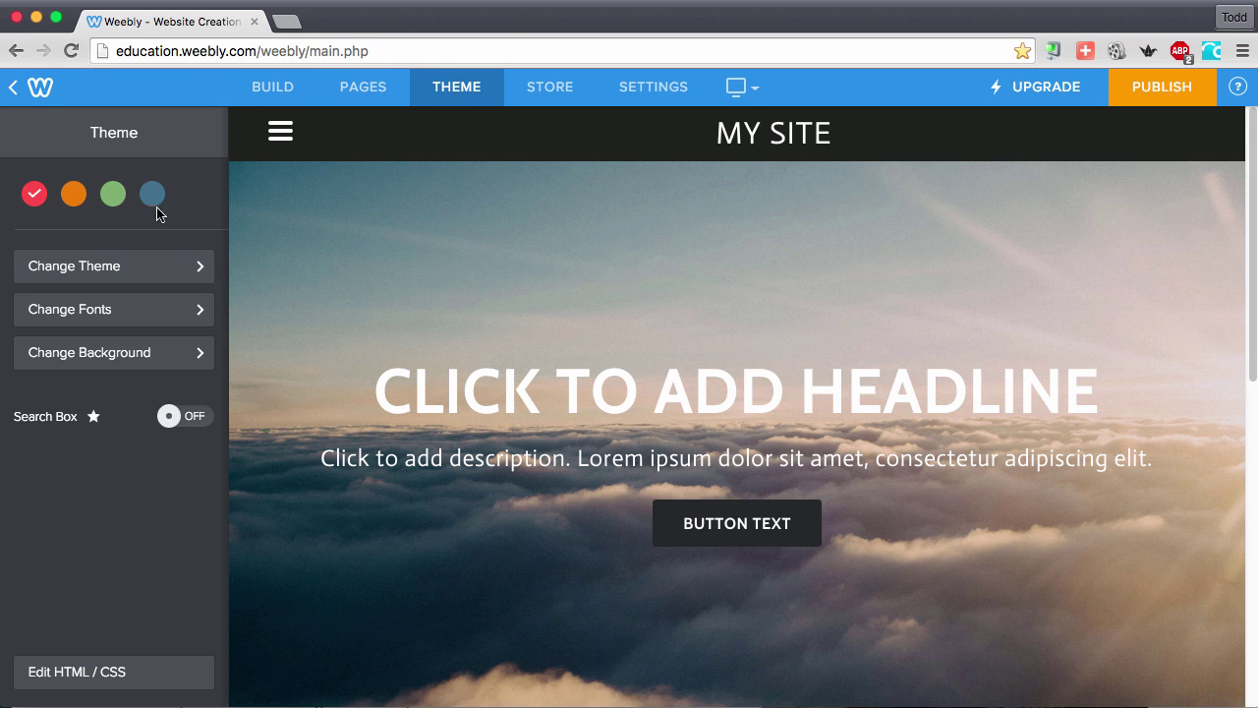
pyautogui.click(99, 274)
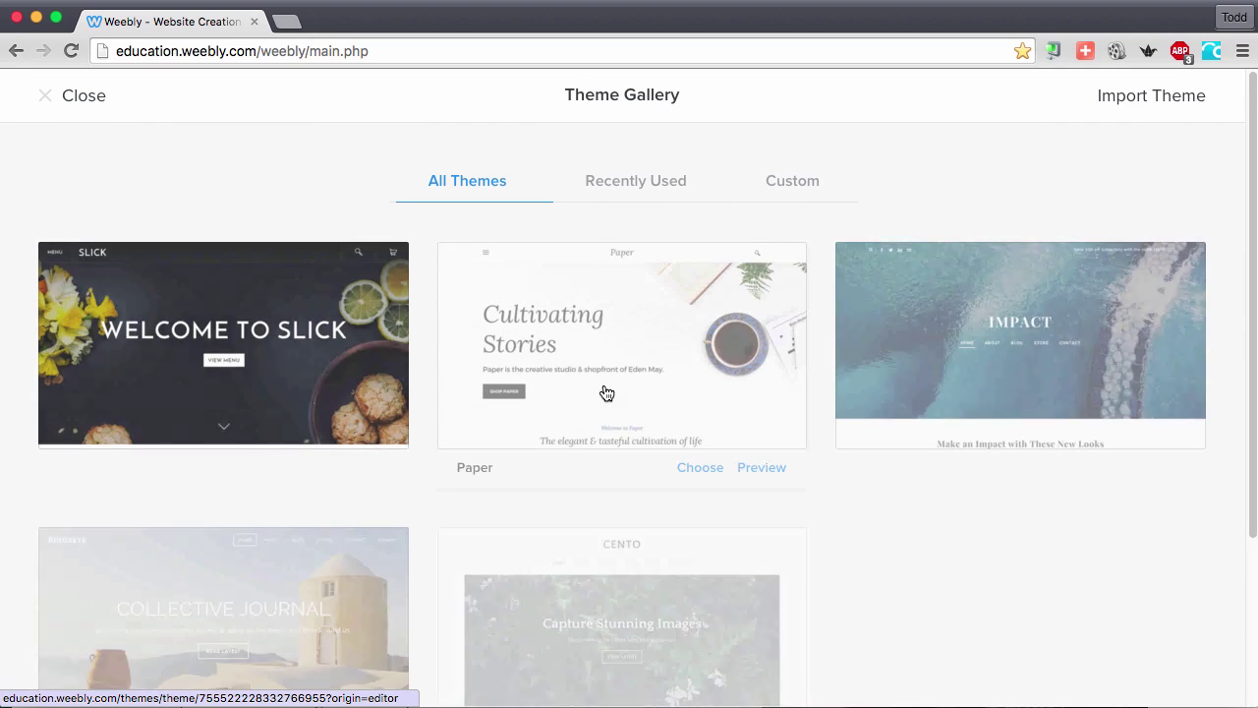
pyautogui.scroll(-5, 604, 391)
pyautogui.scroll(-2, 603, 399)
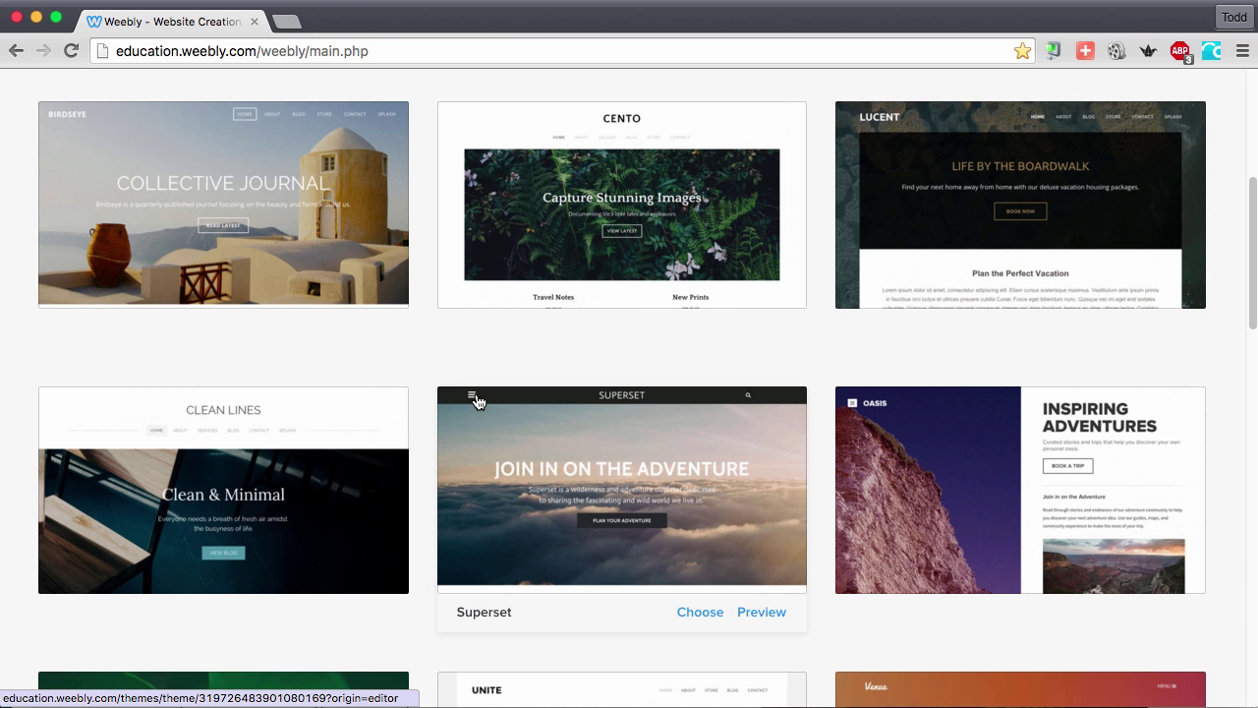
pyautogui.scroll(-5, 818, 427)
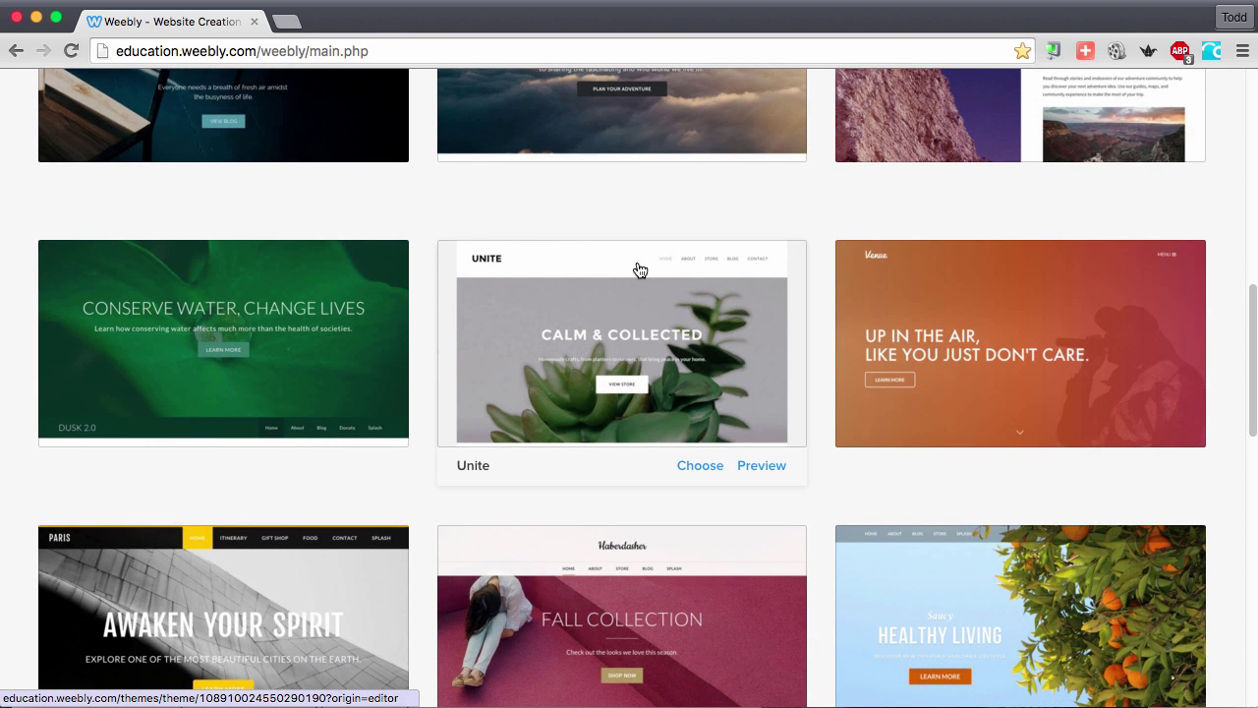
pyautogui.scroll(-5, 816, 561)
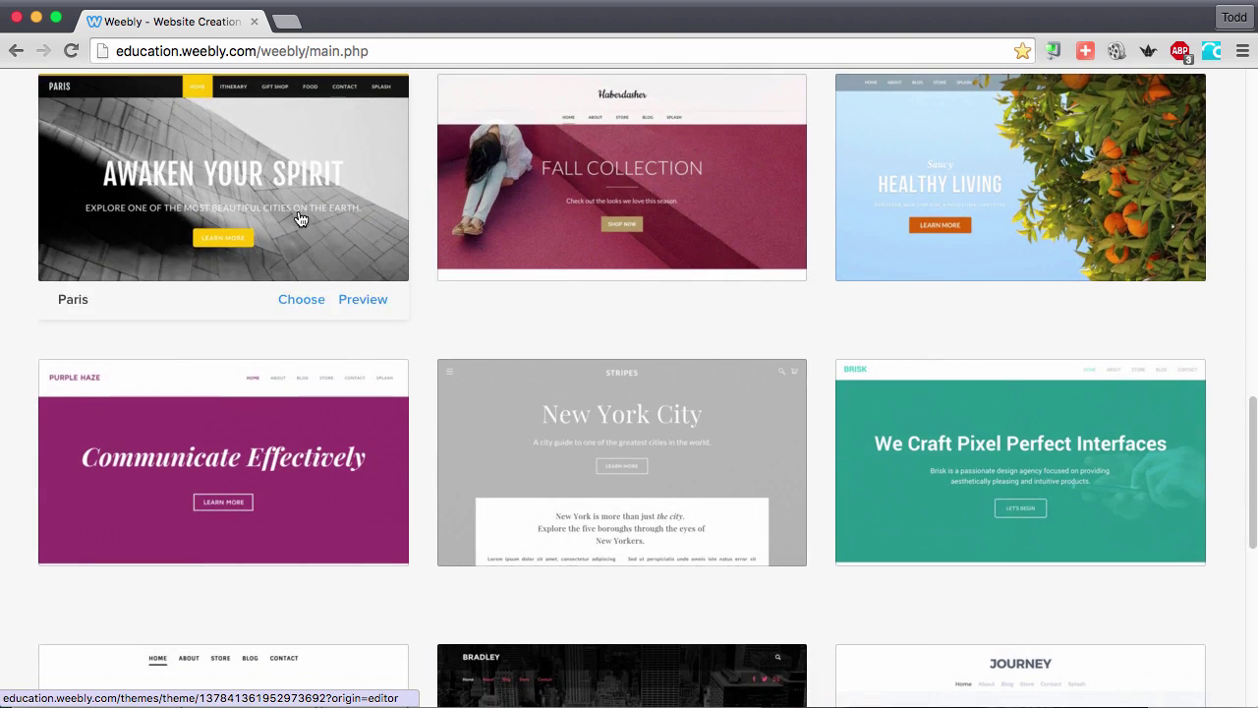
pyautogui.click(289, 299)
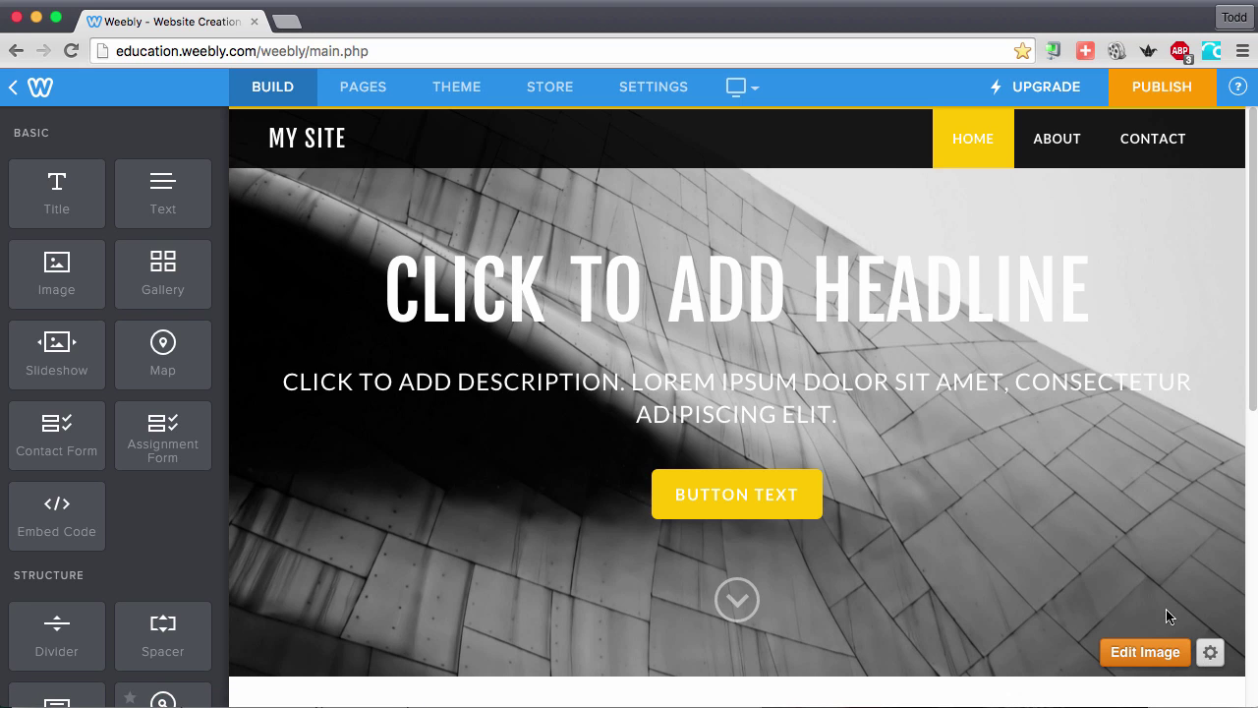
# Step: View the About and Contact pages in the Paris theme and return to the Home page
pyautogui.click(1077, 148)
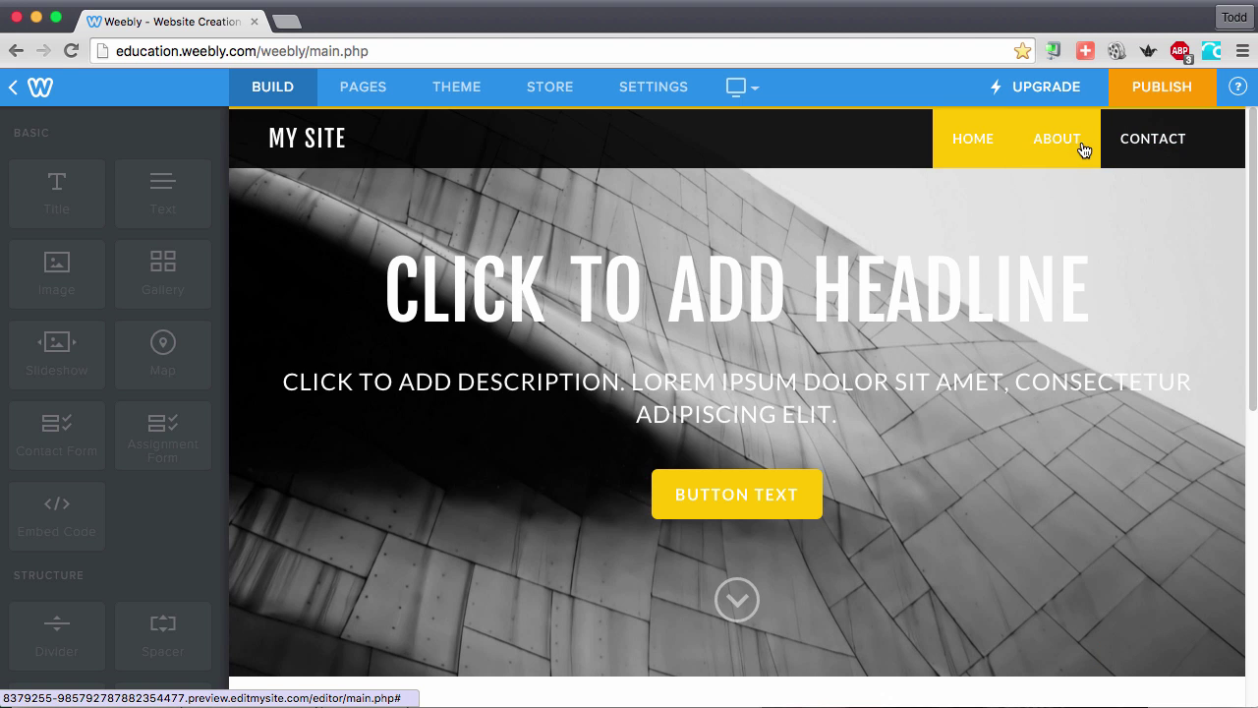
pyautogui.click(1141, 146)
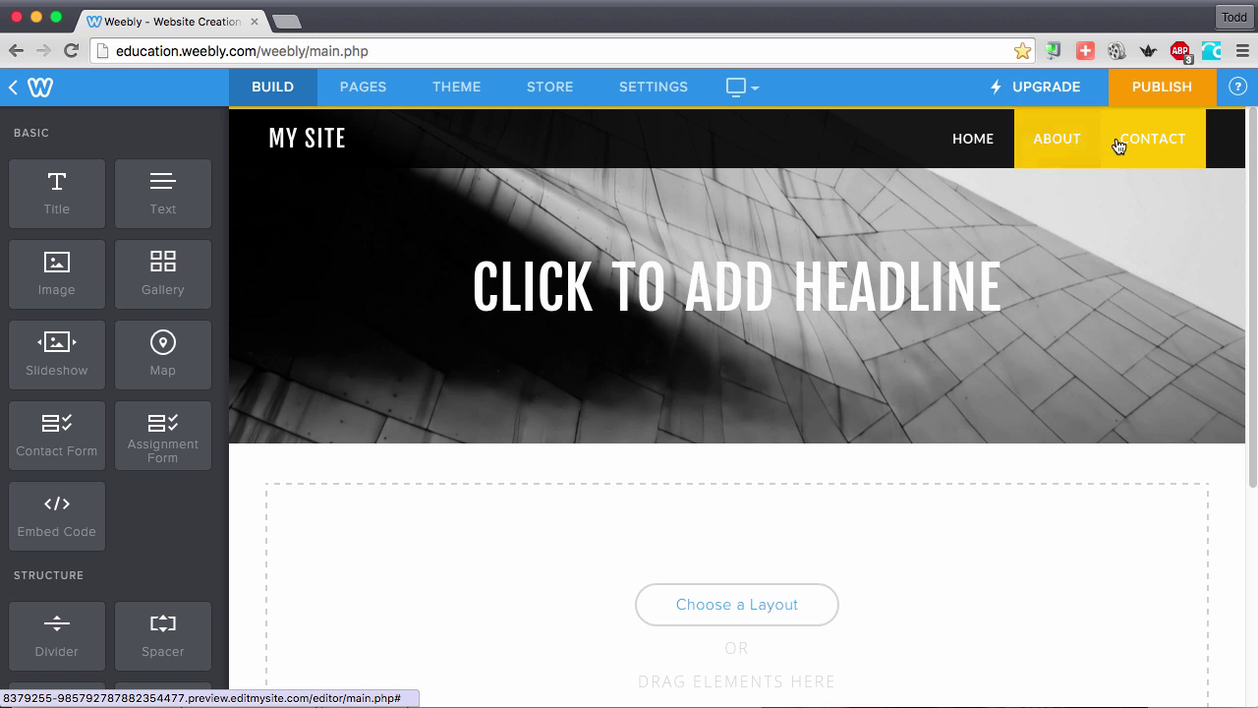
pyautogui.click(966, 147)
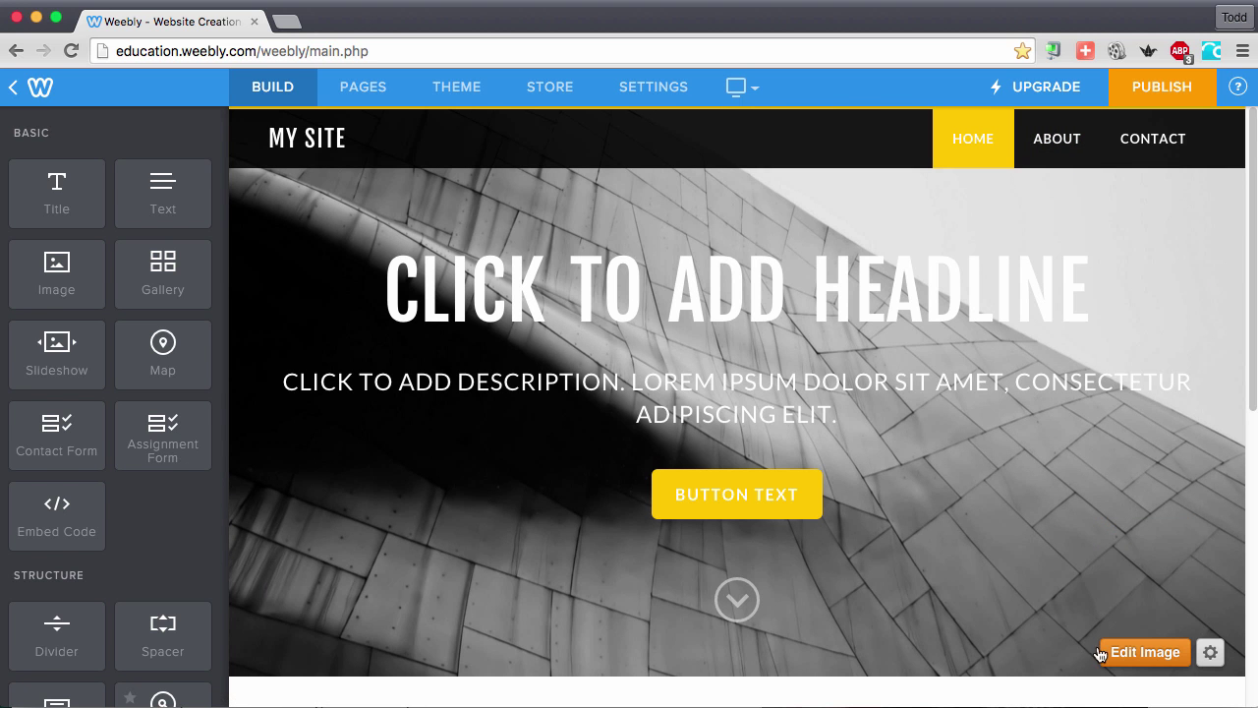
# Step: Try the Splash header type on the home page and switch to the shorter, headline-only header
pyautogui.scroll(-2, 1209, 639)
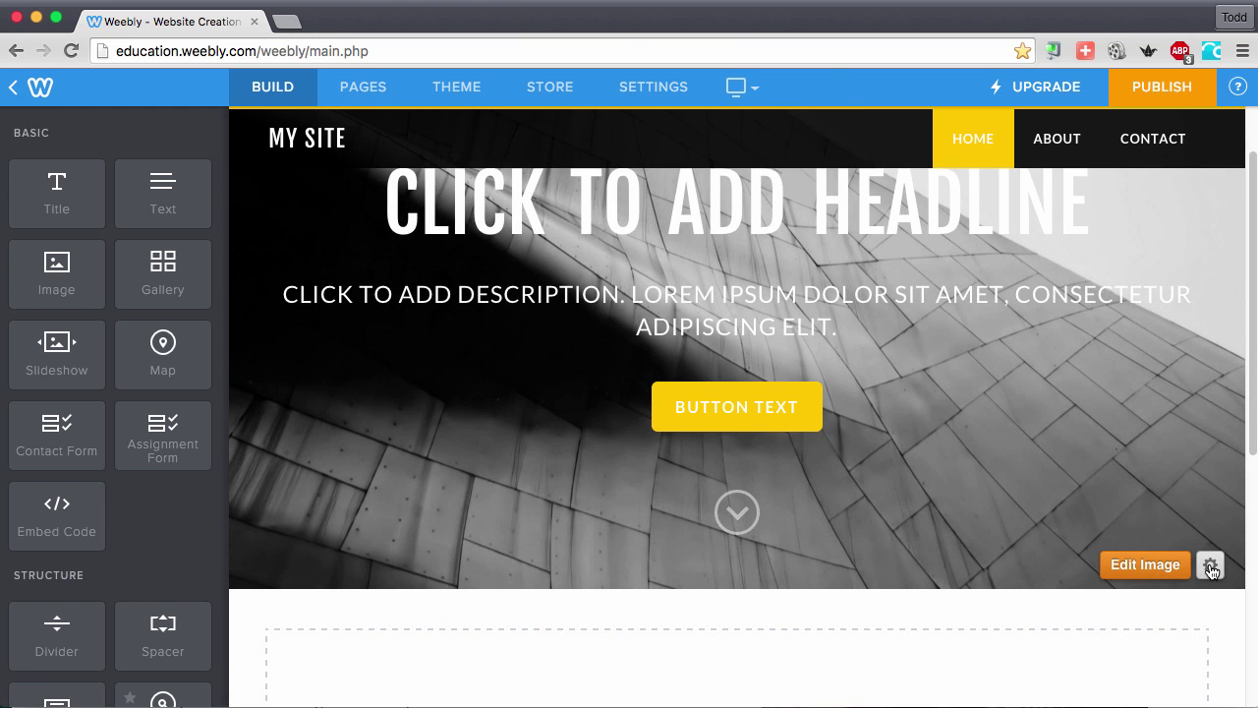
pyautogui.click(1211, 569)
pyautogui.scroll(-5, 1209, 572)
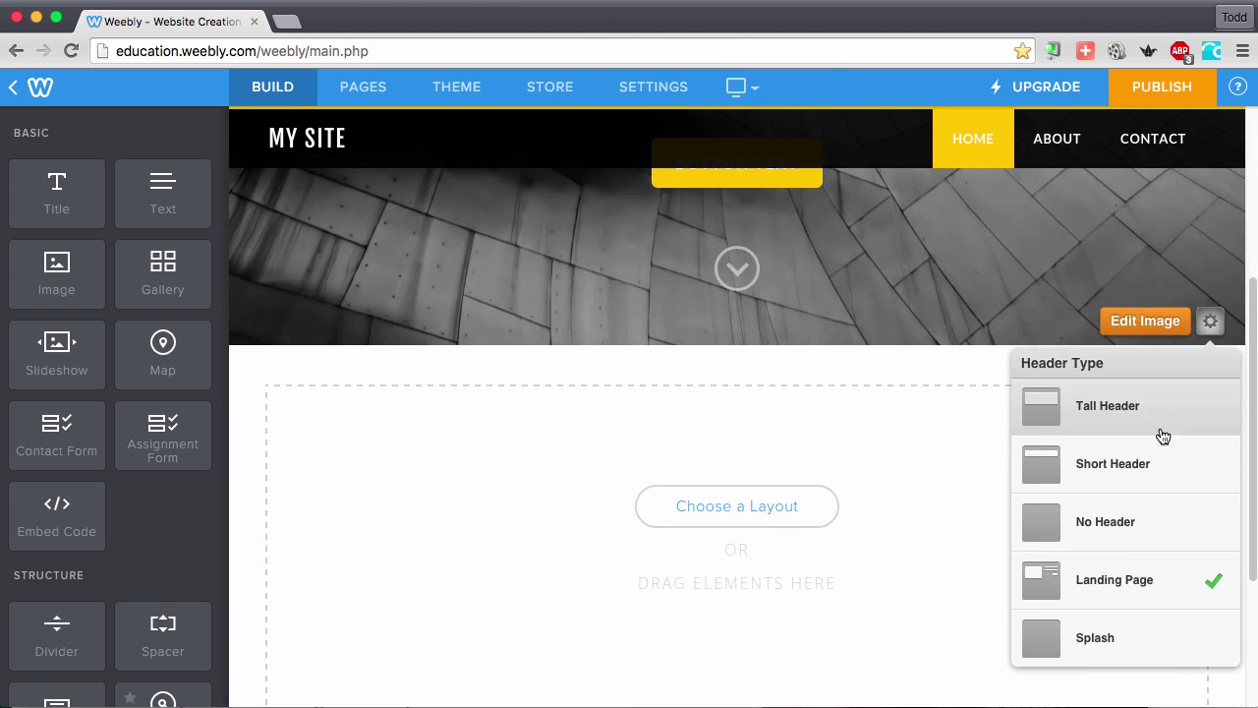
pyautogui.click(1129, 630)
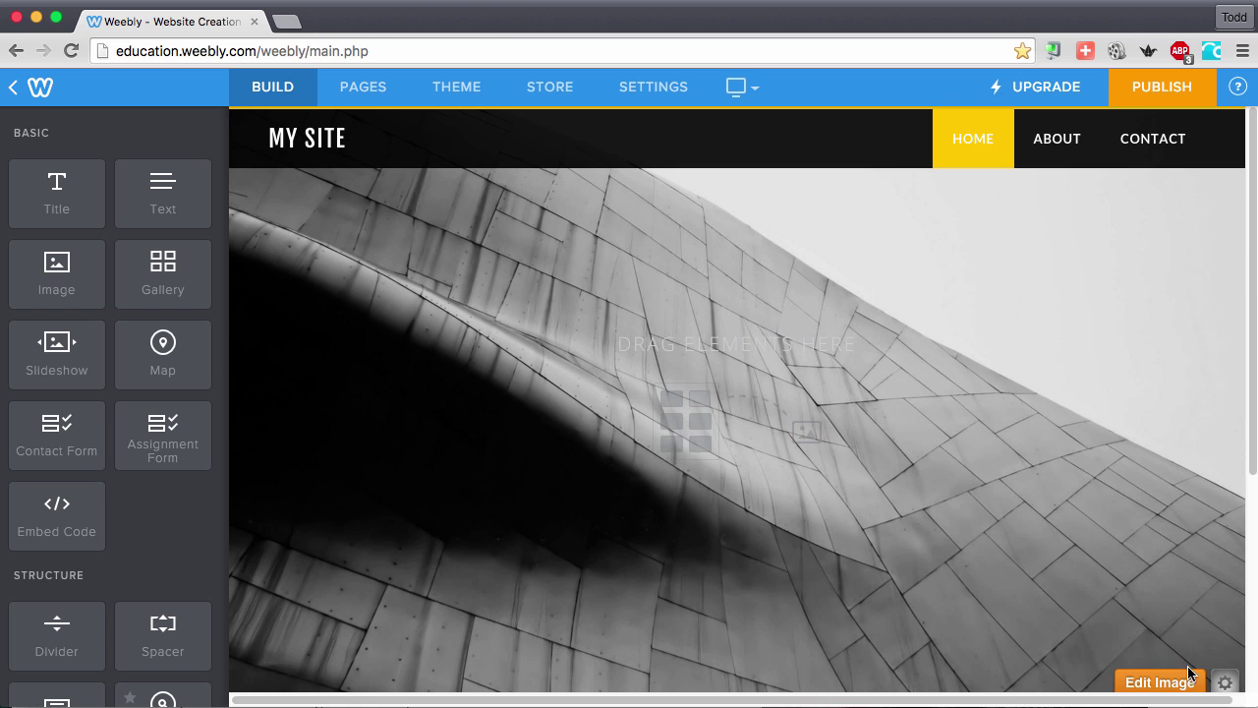
pyautogui.click(1225, 682)
pyautogui.click(1129, 497)
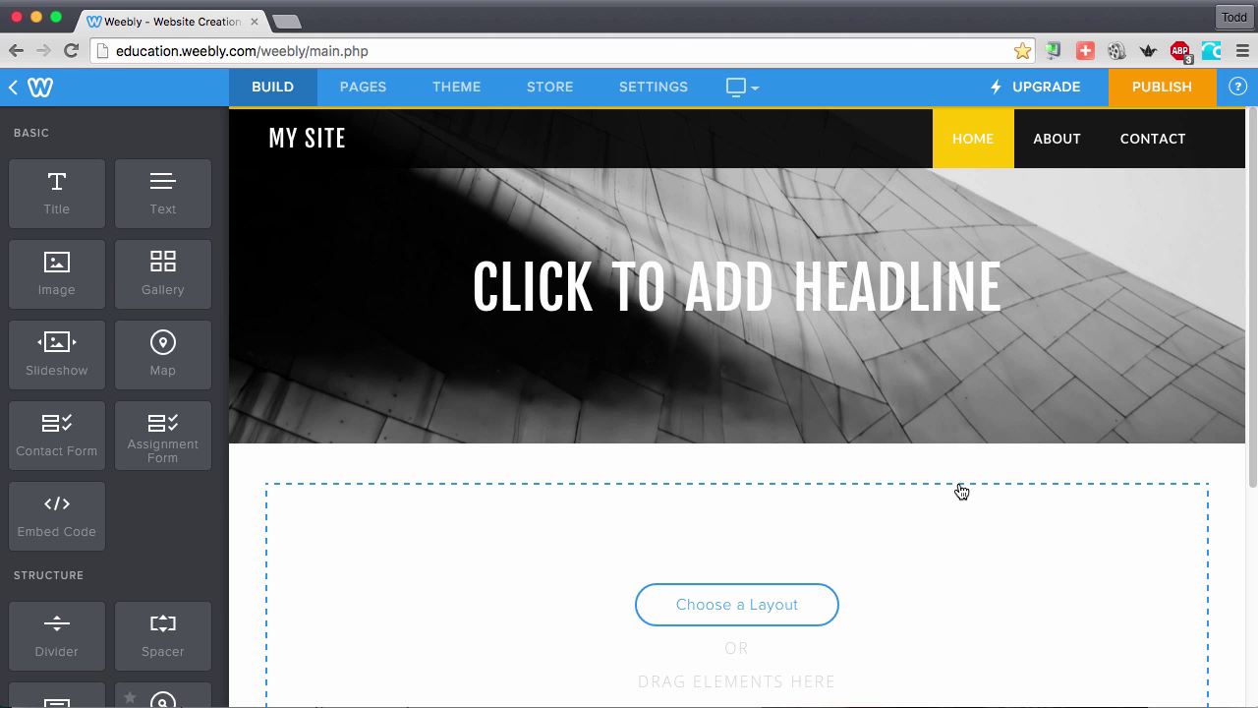
# Step: On the Contact page, replace the header image with the beach volleyball background and shift it upward
pyautogui.click(1048, 160)
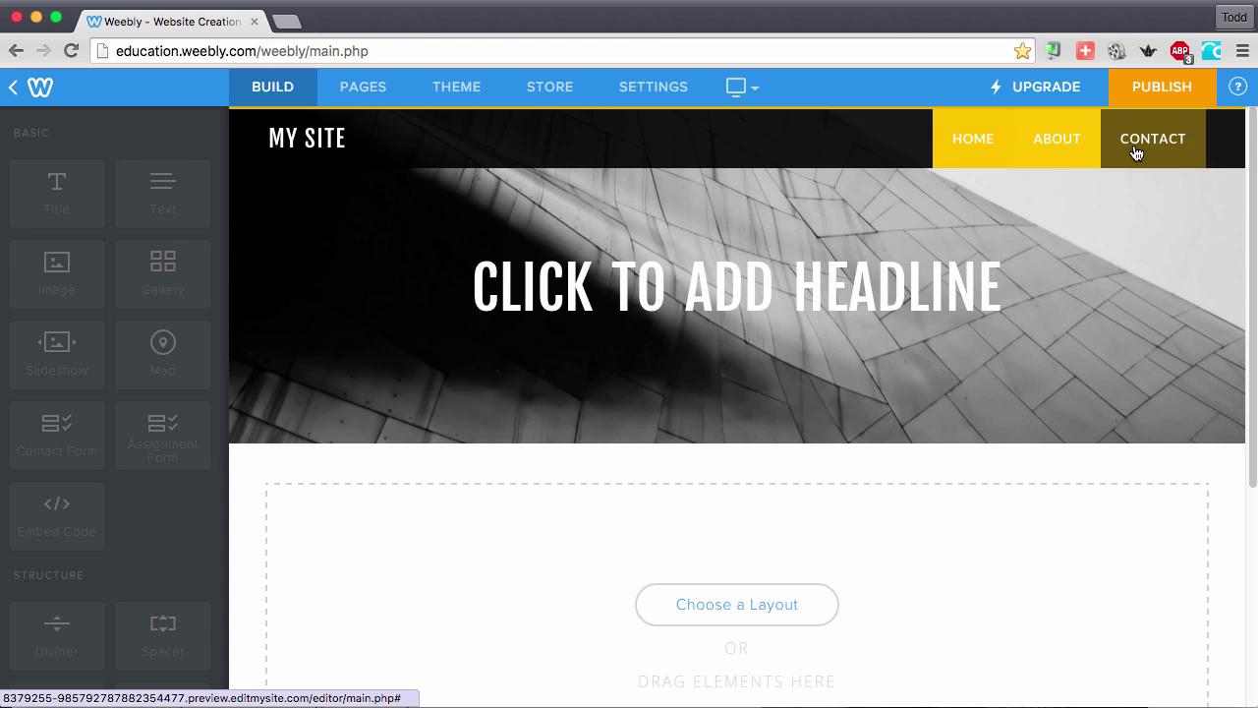
pyautogui.click(1138, 152)
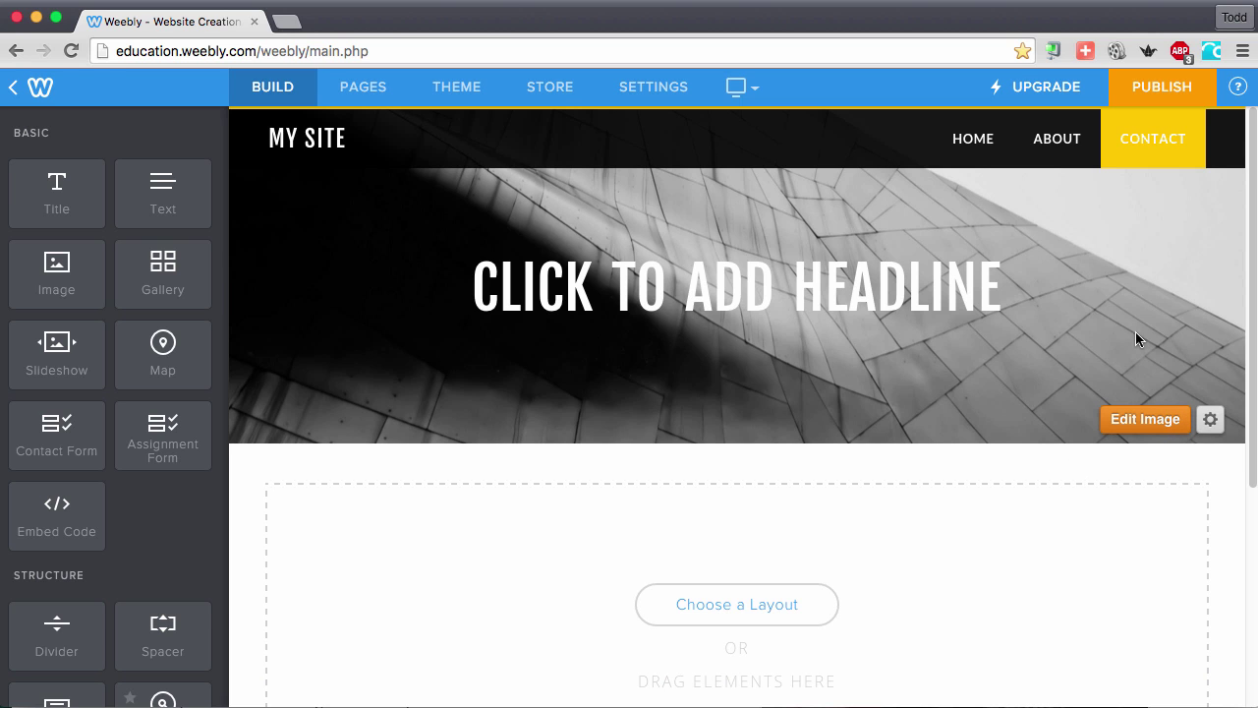
pyautogui.click(1146, 419)
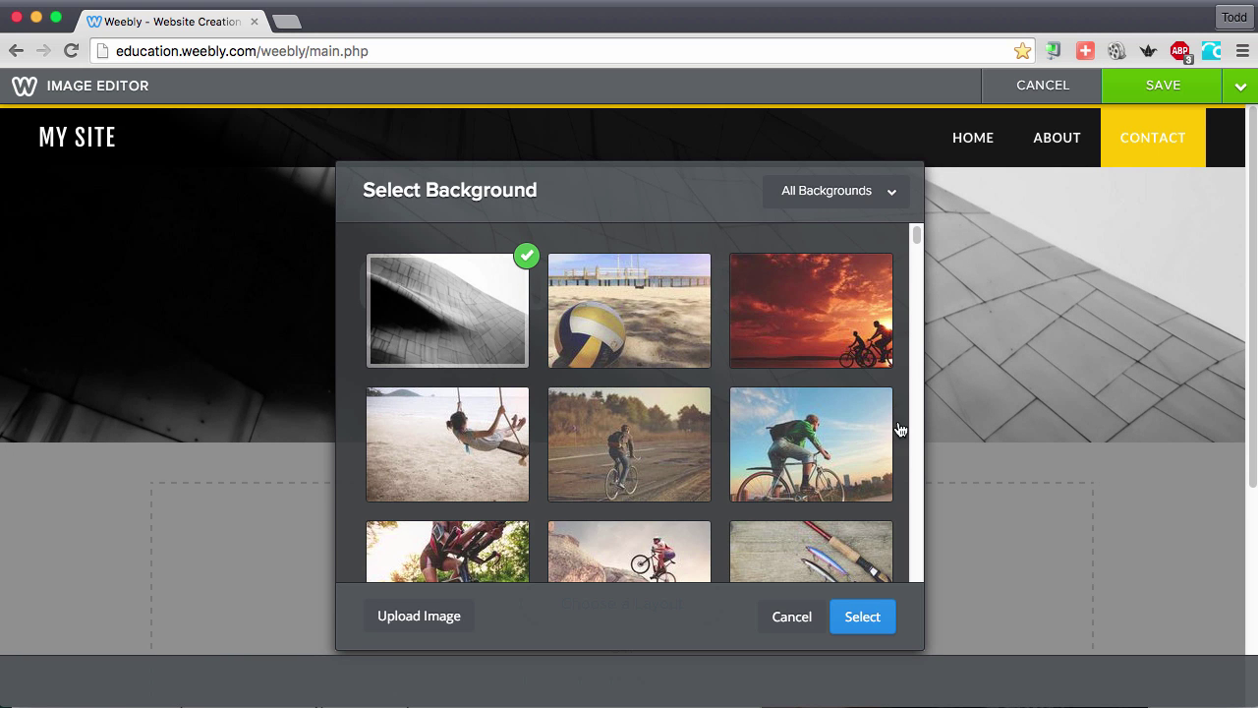
pyautogui.click(598, 298)
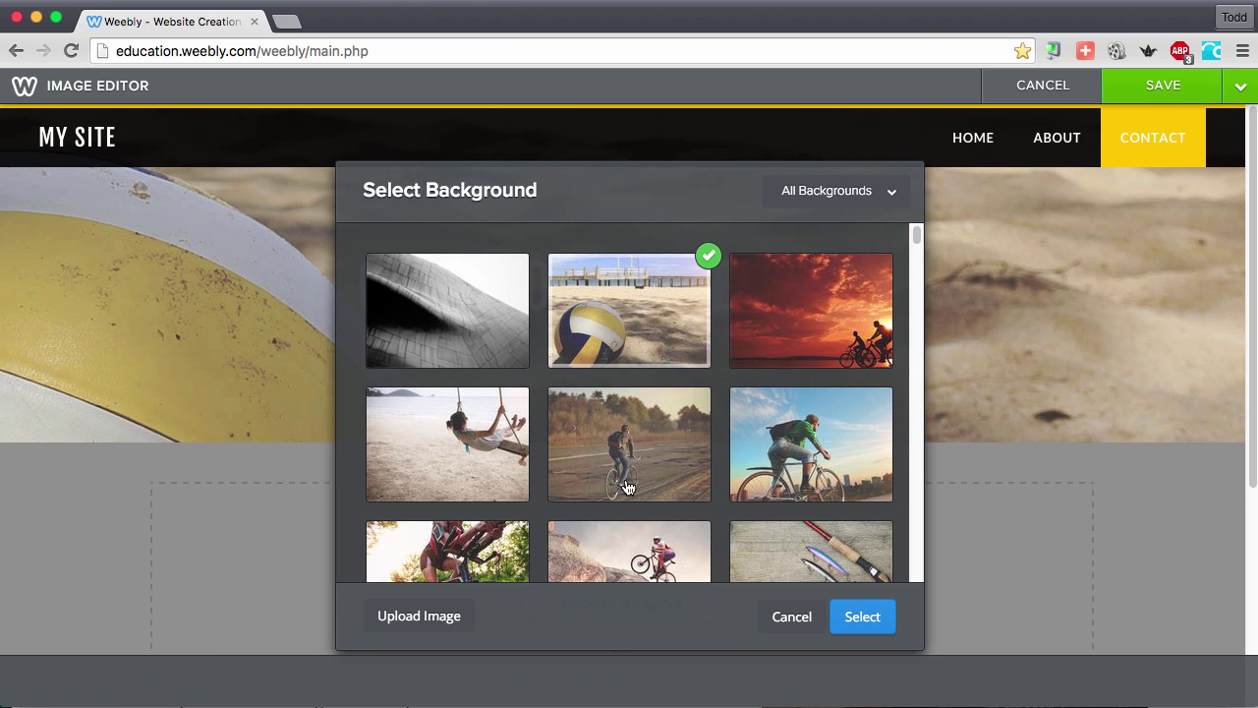
pyautogui.click(842, 615)
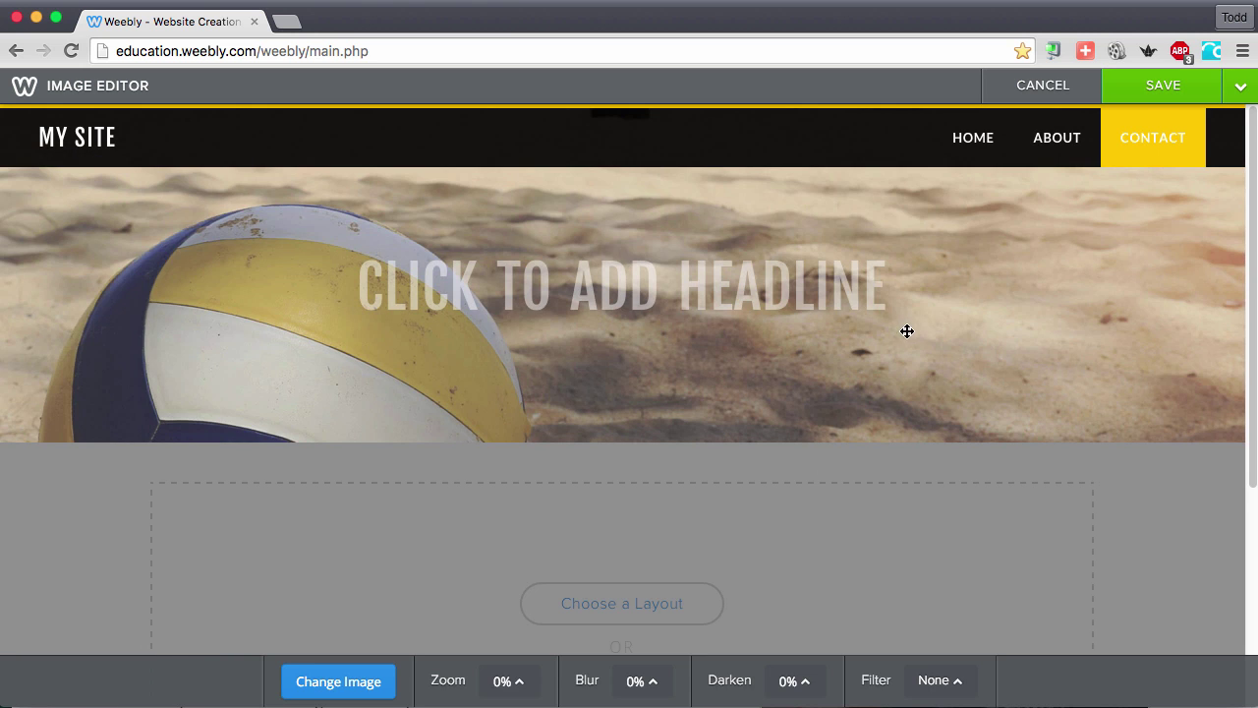
pyautogui.moveTo(906, 331); pyautogui.dragTo(988, 281)
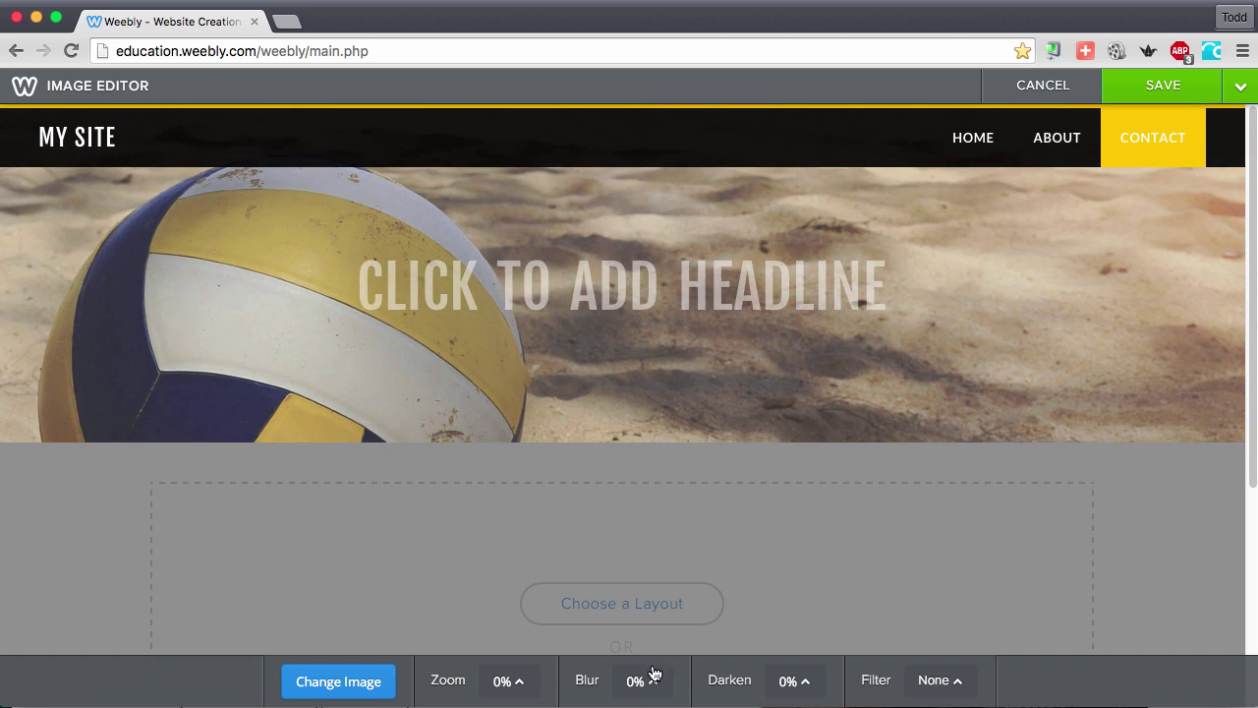
pyautogui.click(345, 686)
pyautogui.scroll(-15, 629, 540)
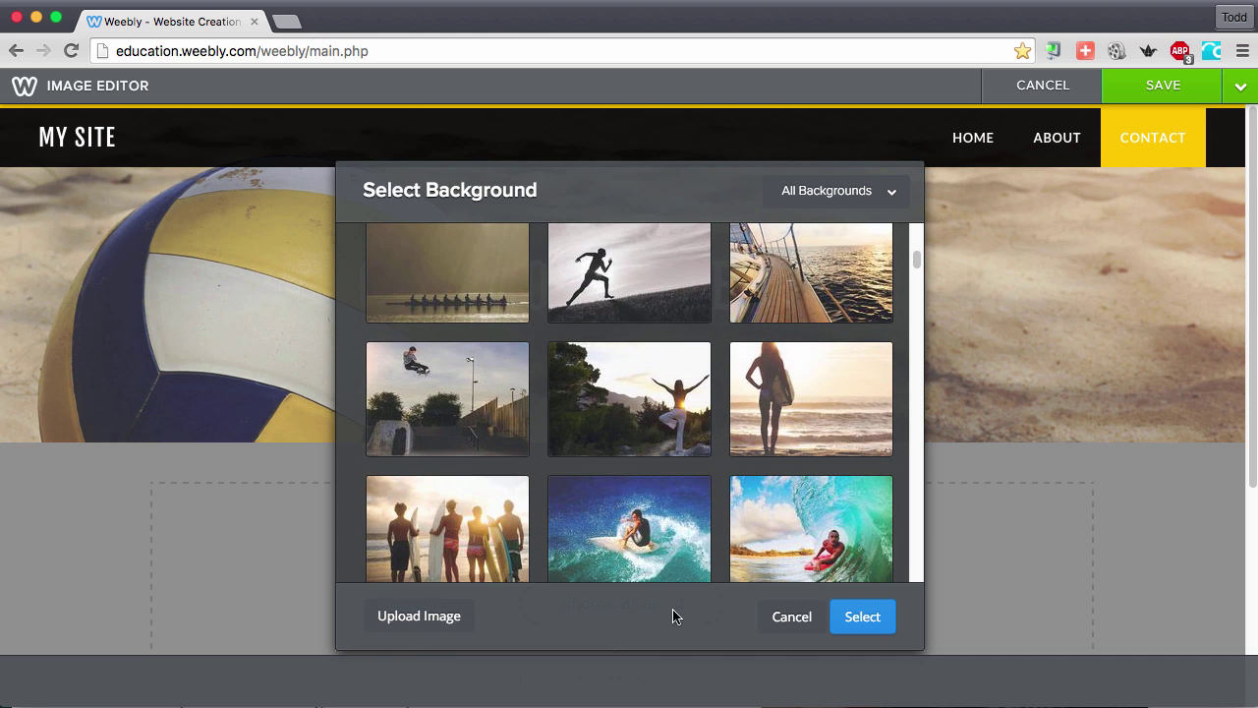
pyautogui.click(779, 617)
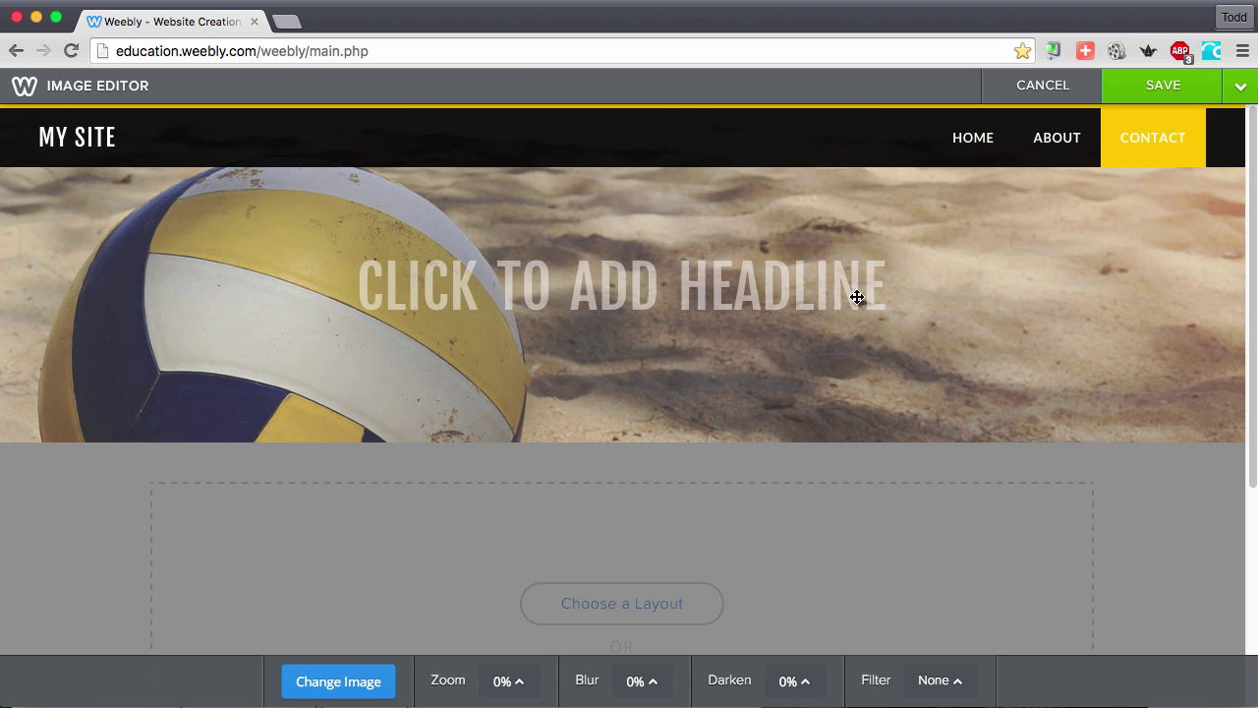
# Step: Save the volleyball header image to all pages of the site
pyautogui.moveTo(1165, 89)
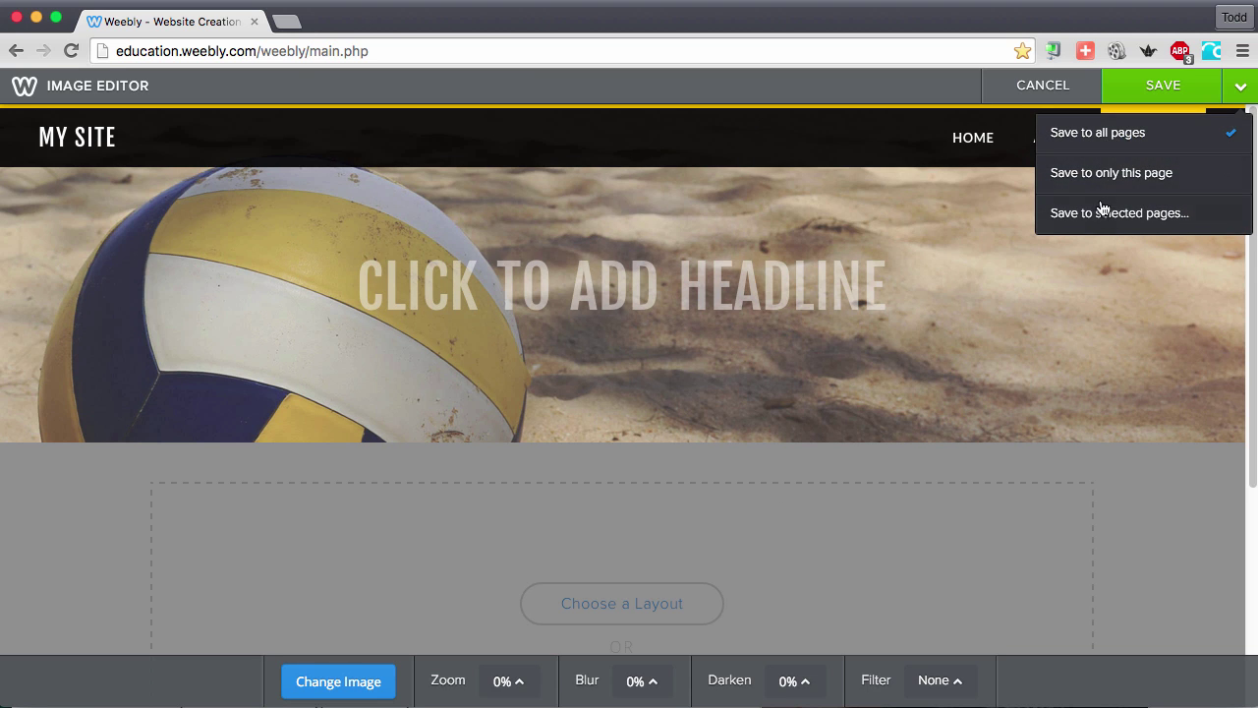
pyautogui.click(1101, 147)
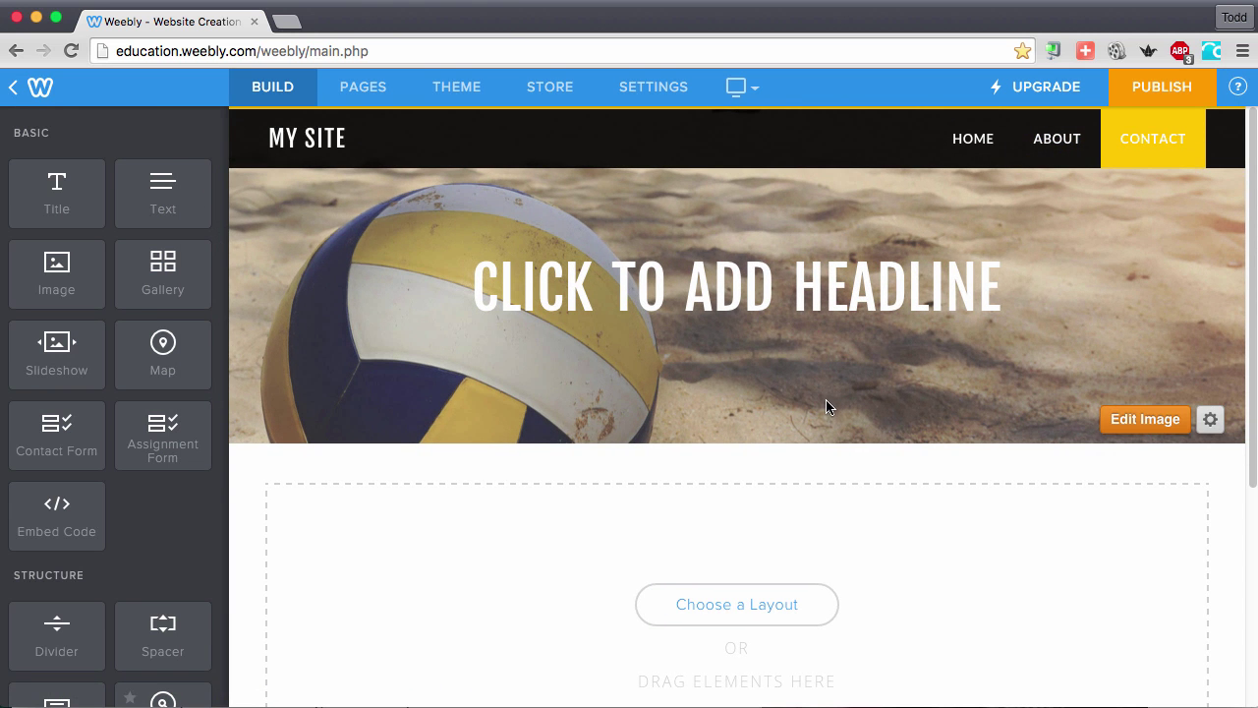
pyautogui.click(1129, 420)
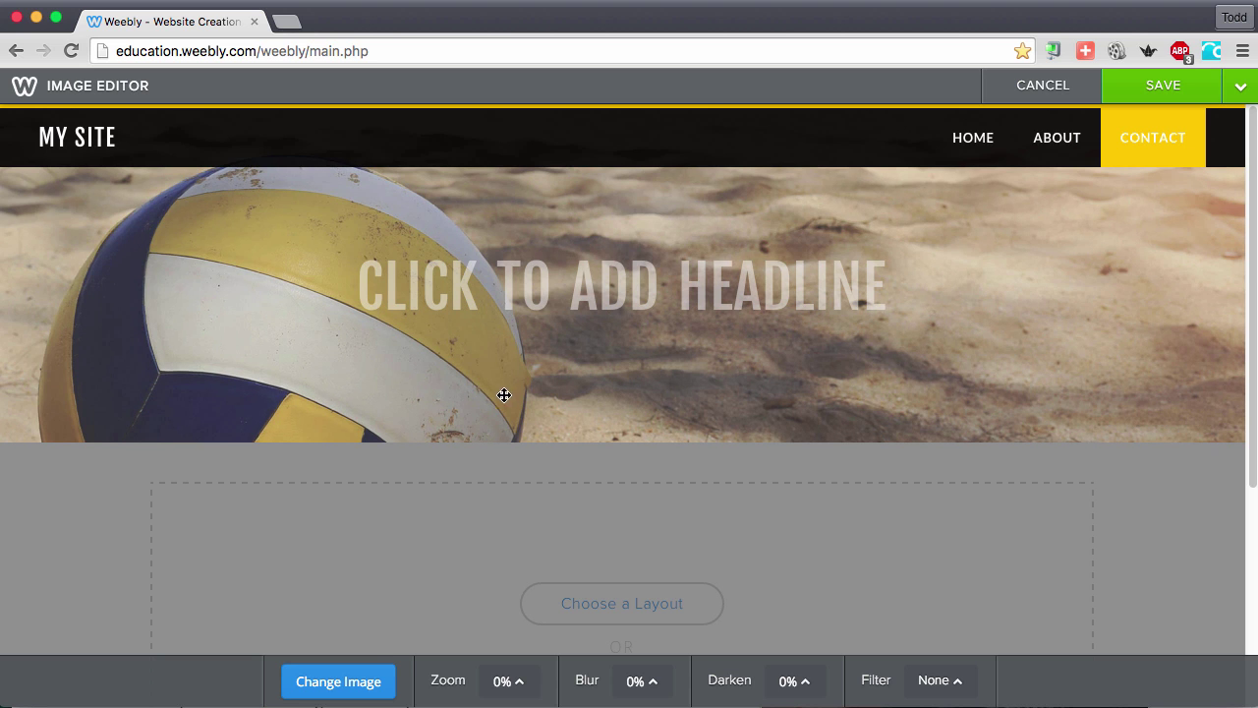
pyautogui.click(1174, 86)
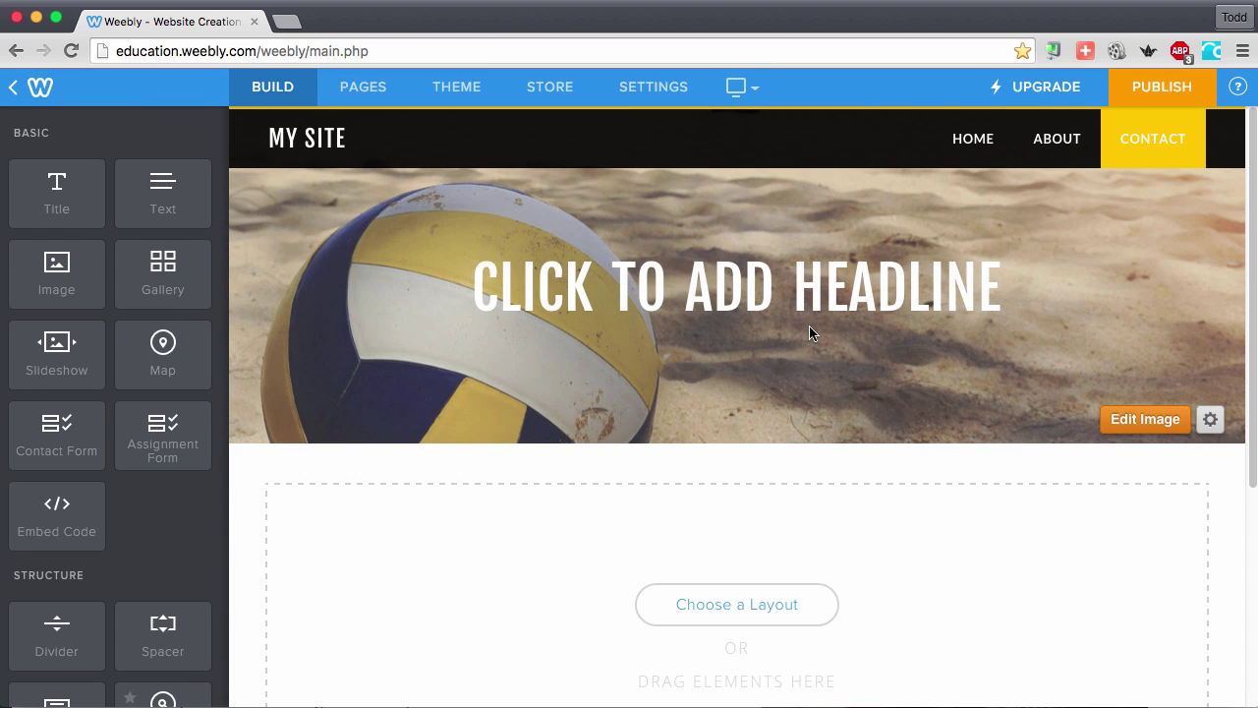
pyautogui.click(880, 281)
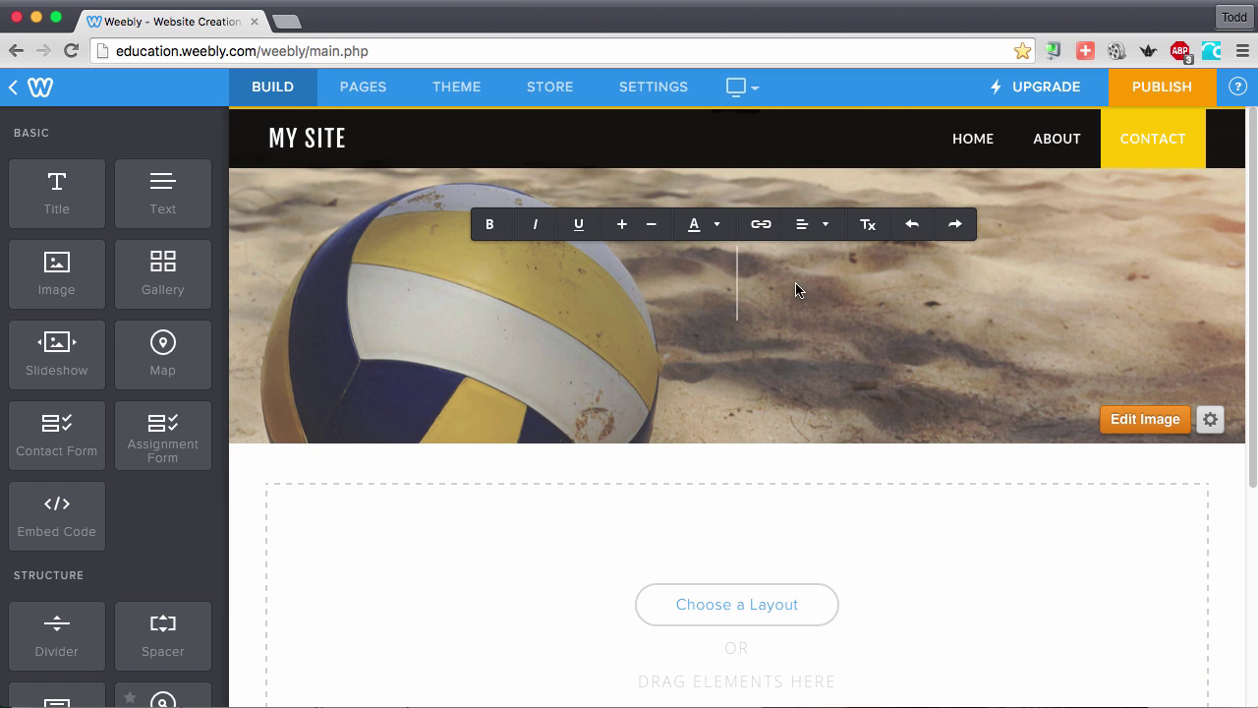
pyautogui.click(722, 410)
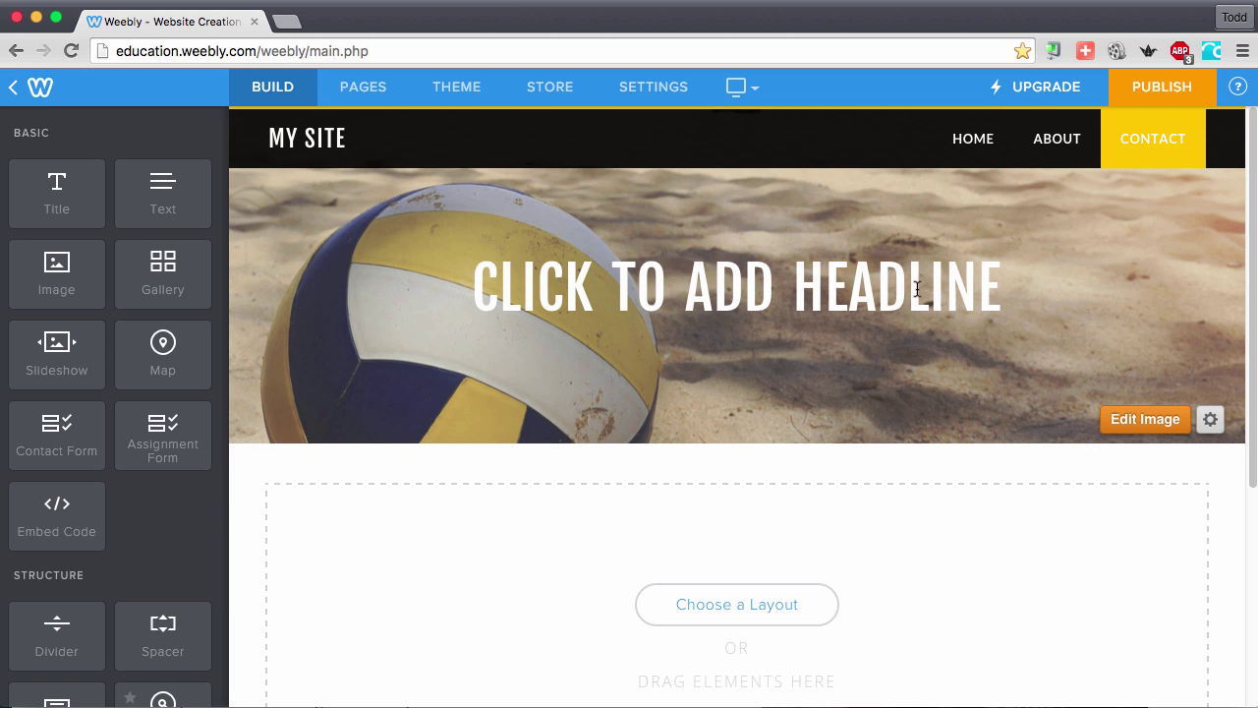
# Step: Publish the site on the Weebly subdomain weeblytipsASU, view the live page and return to the editor
pyautogui.click(1162, 89)
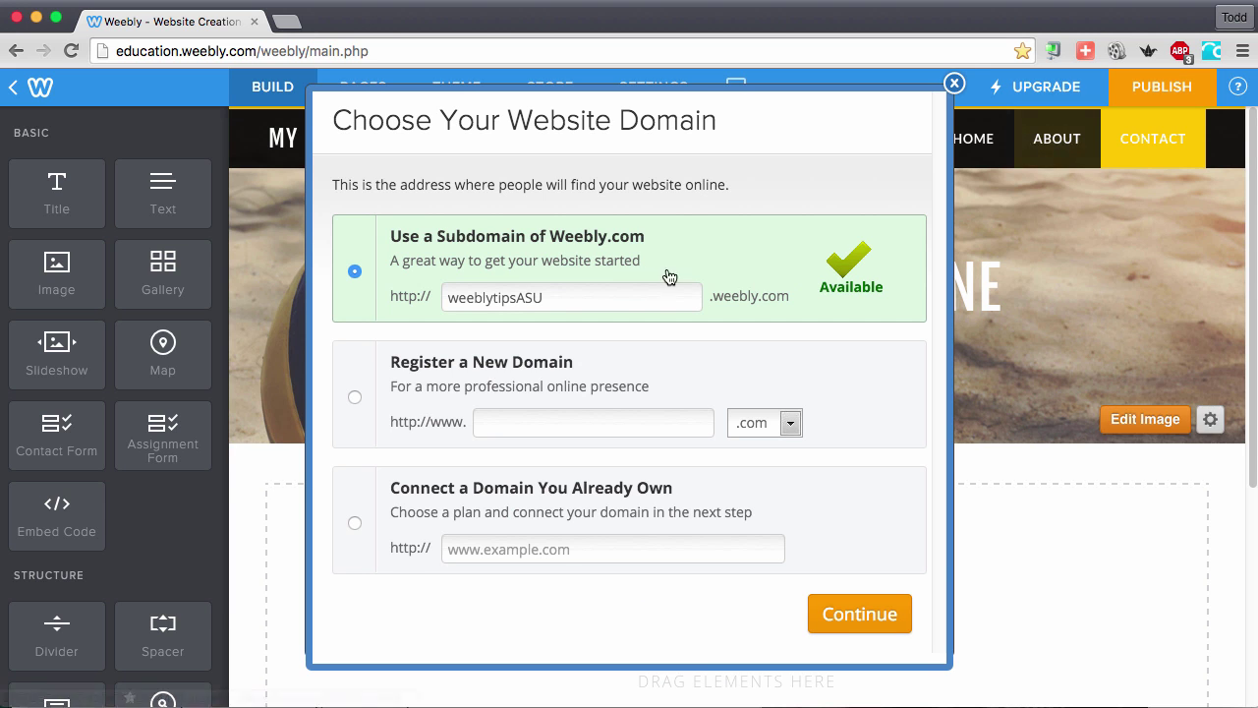
pyautogui.click(855, 614)
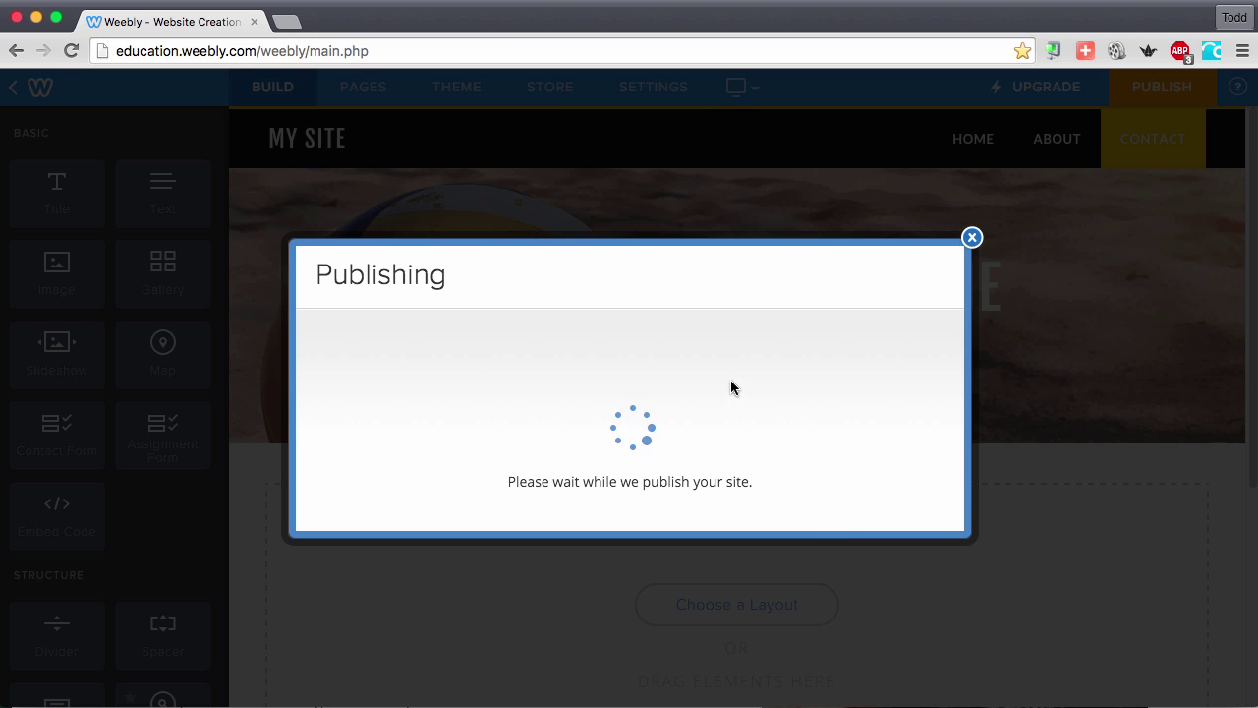
pyautogui.click(661, 282)
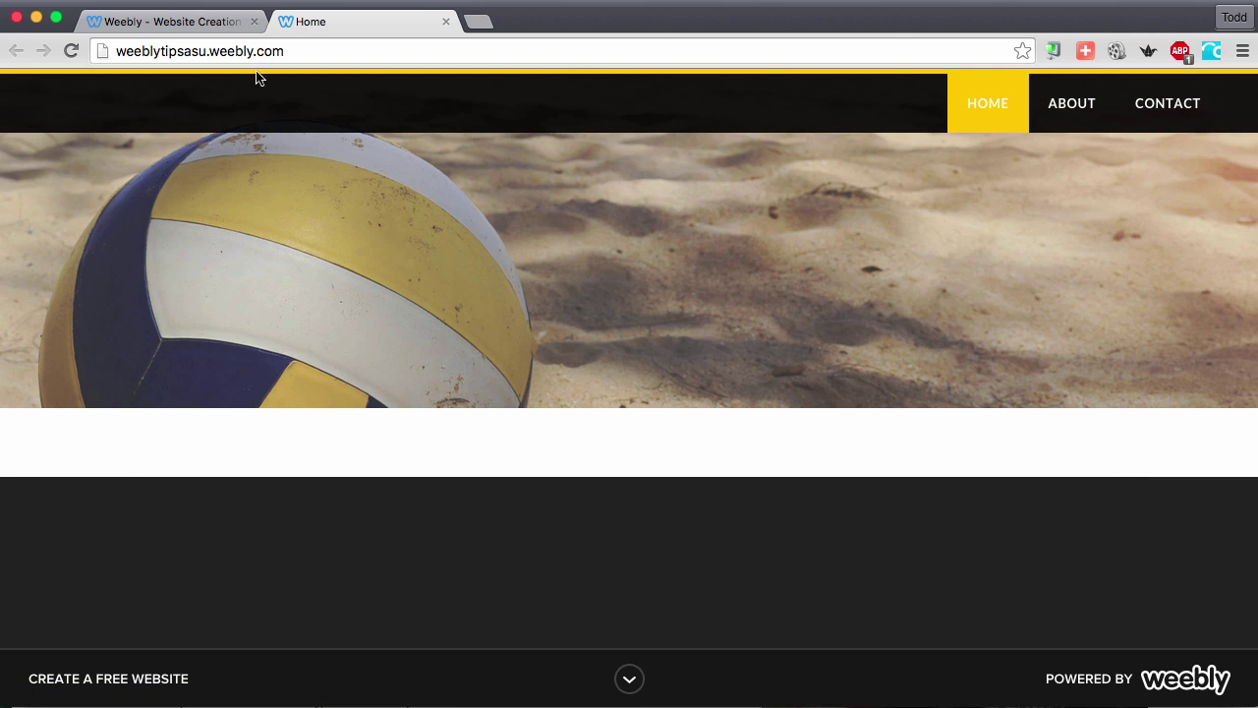
pyautogui.click(208, 22)
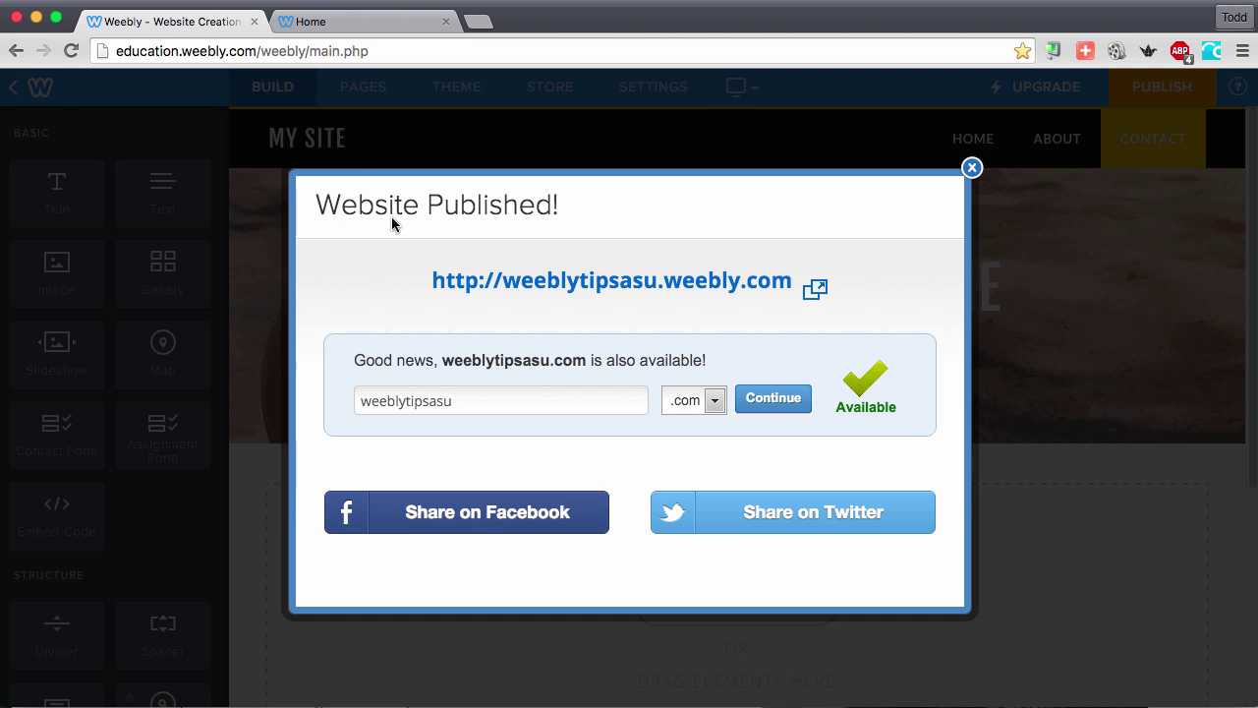
# Step: Close the publishing confirmation, check the header on the live home page and return to the editor
pyautogui.click(970, 168)
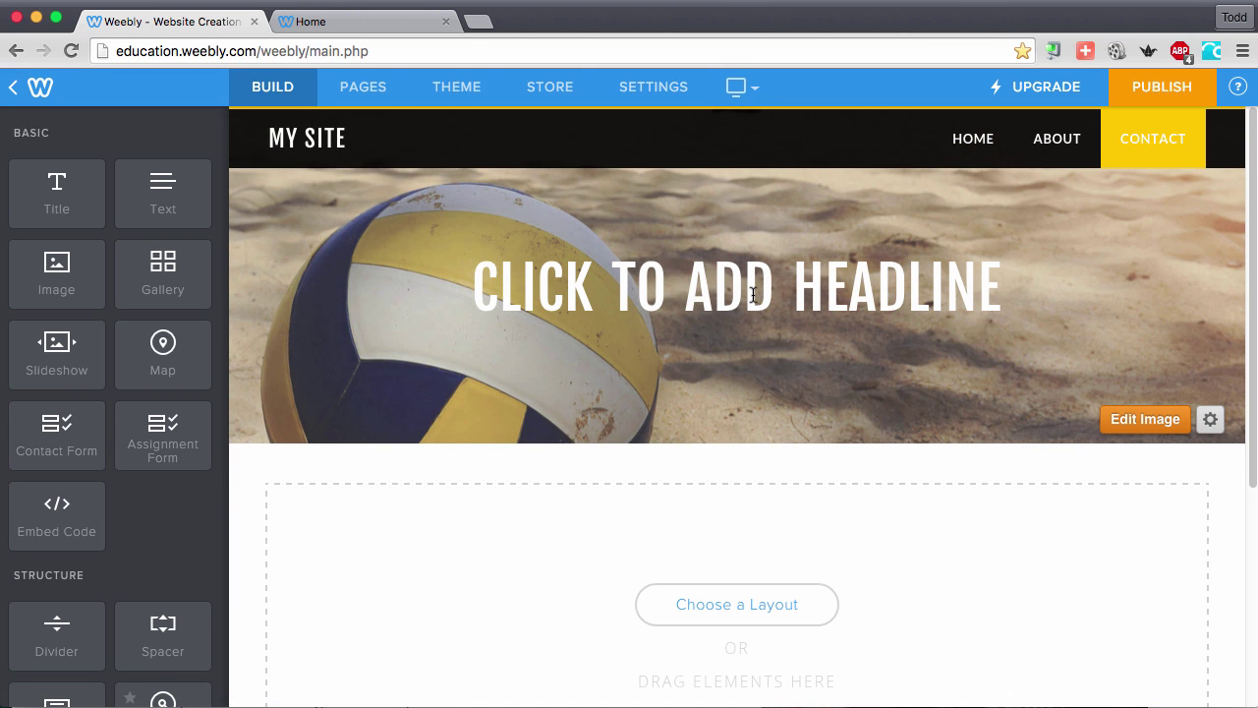
pyautogui.click(329, 22)
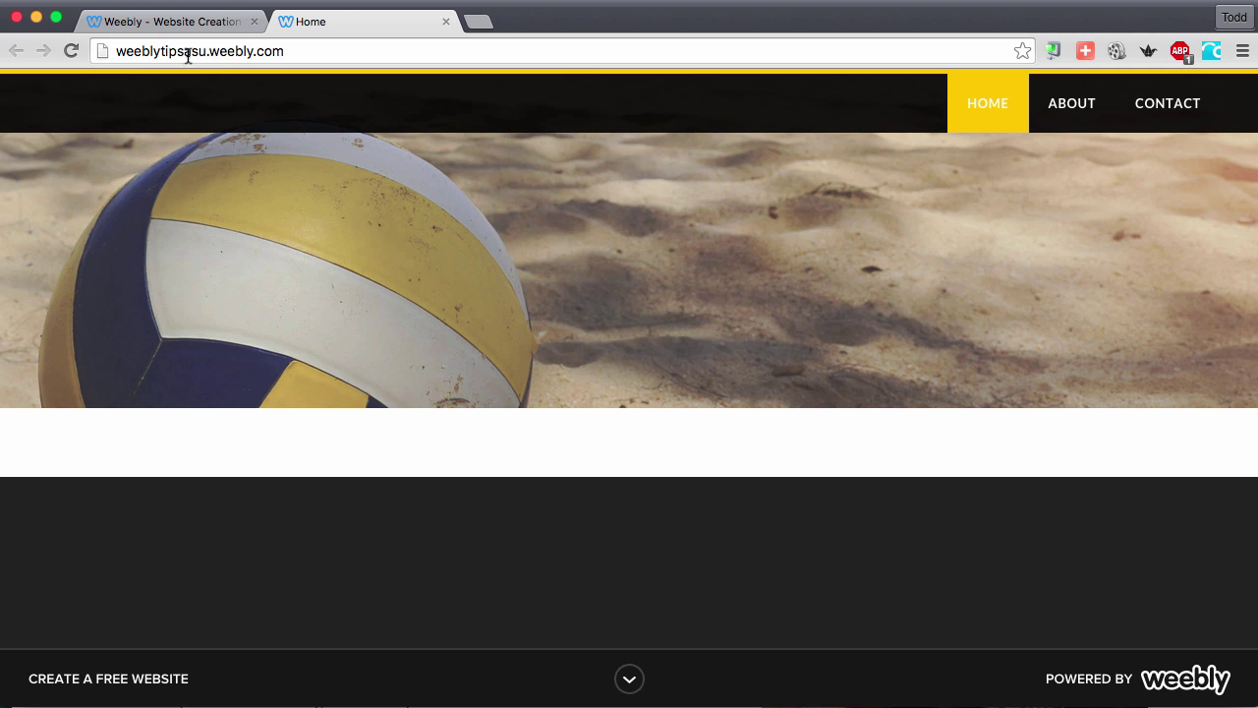
pyautogui.click(174, 22)
# Step: Set the Contact page's header headline to "Weebly Tips and Tricks"
pyautogui.click(593, 279)
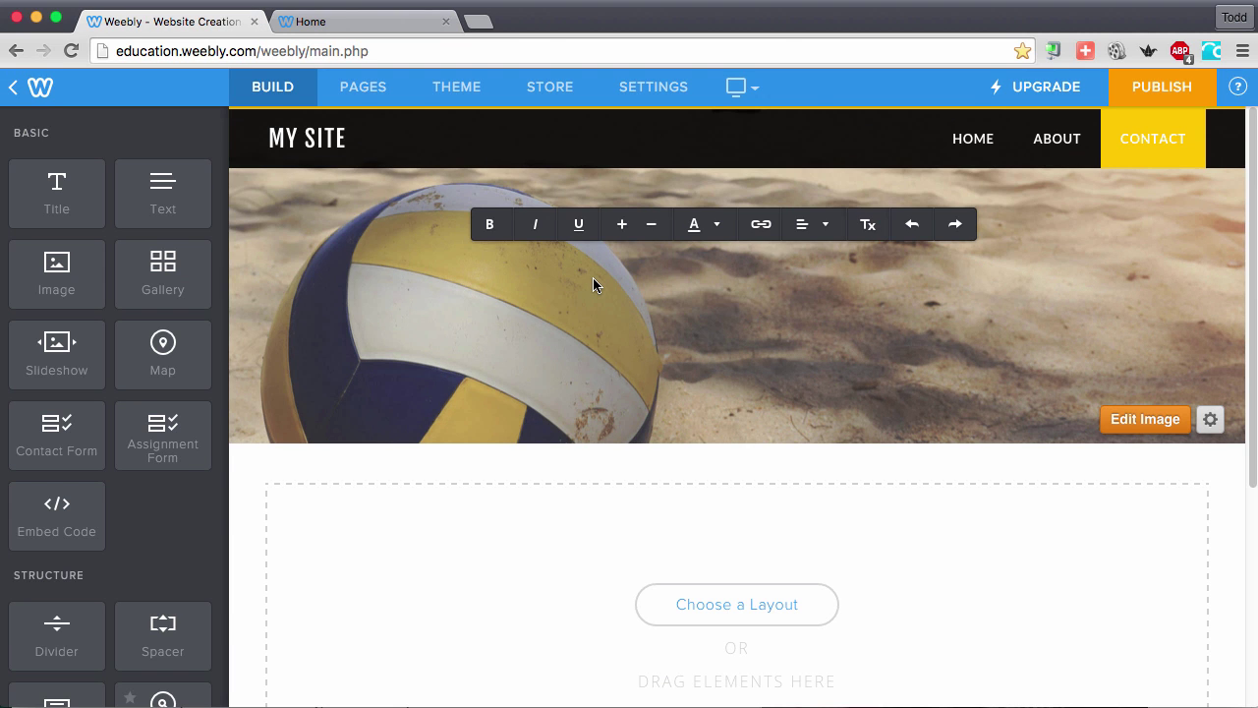
pyautogui.write('WEEBL')
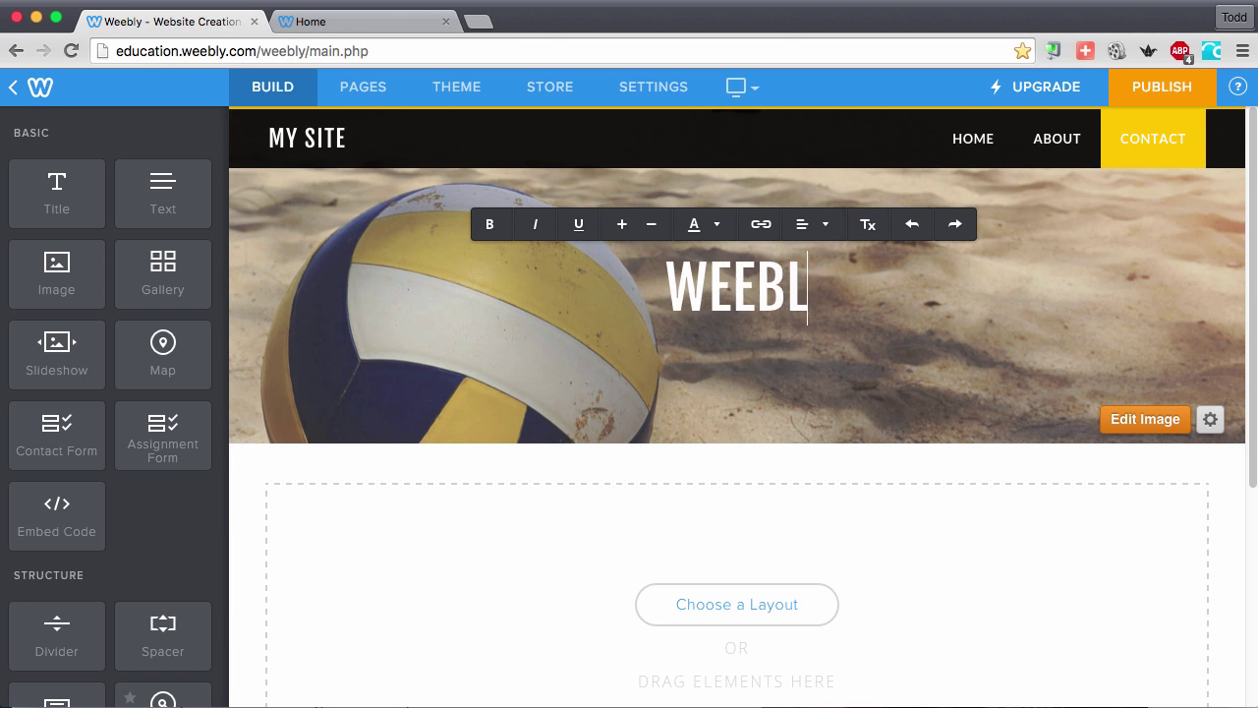
pyautogui.write('Y TIPS AND TR')
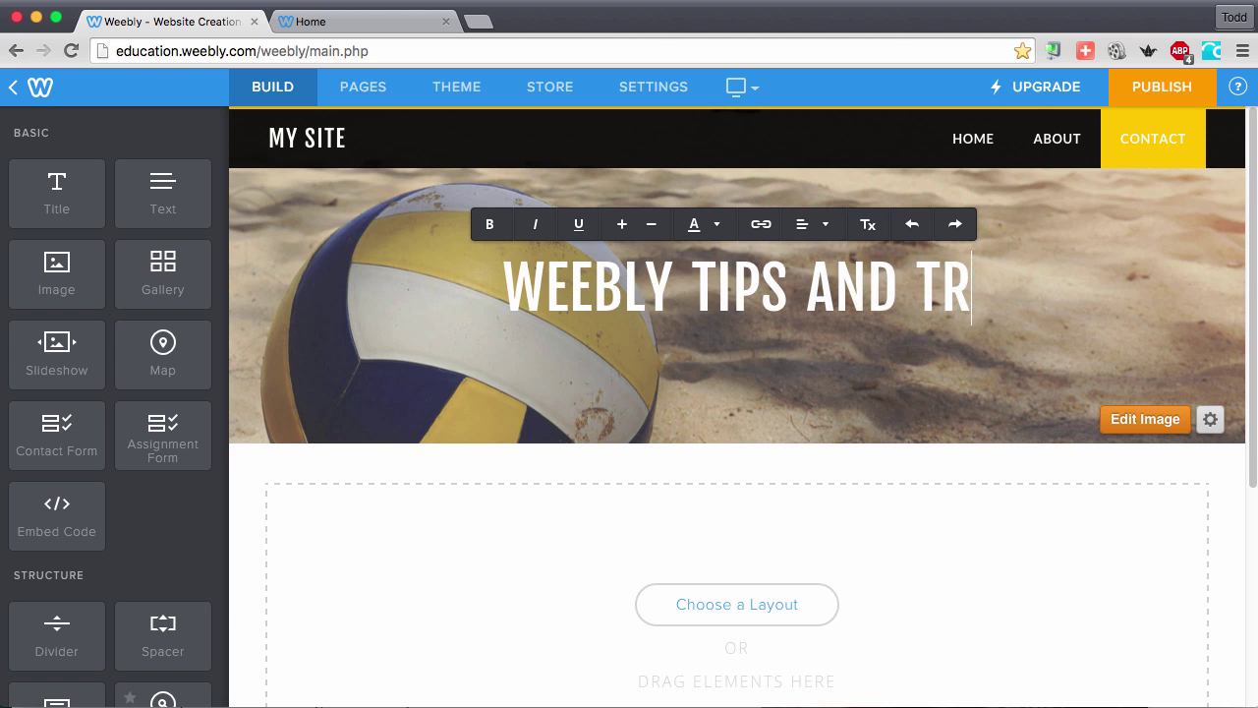
pyautogui.write('ICKS')
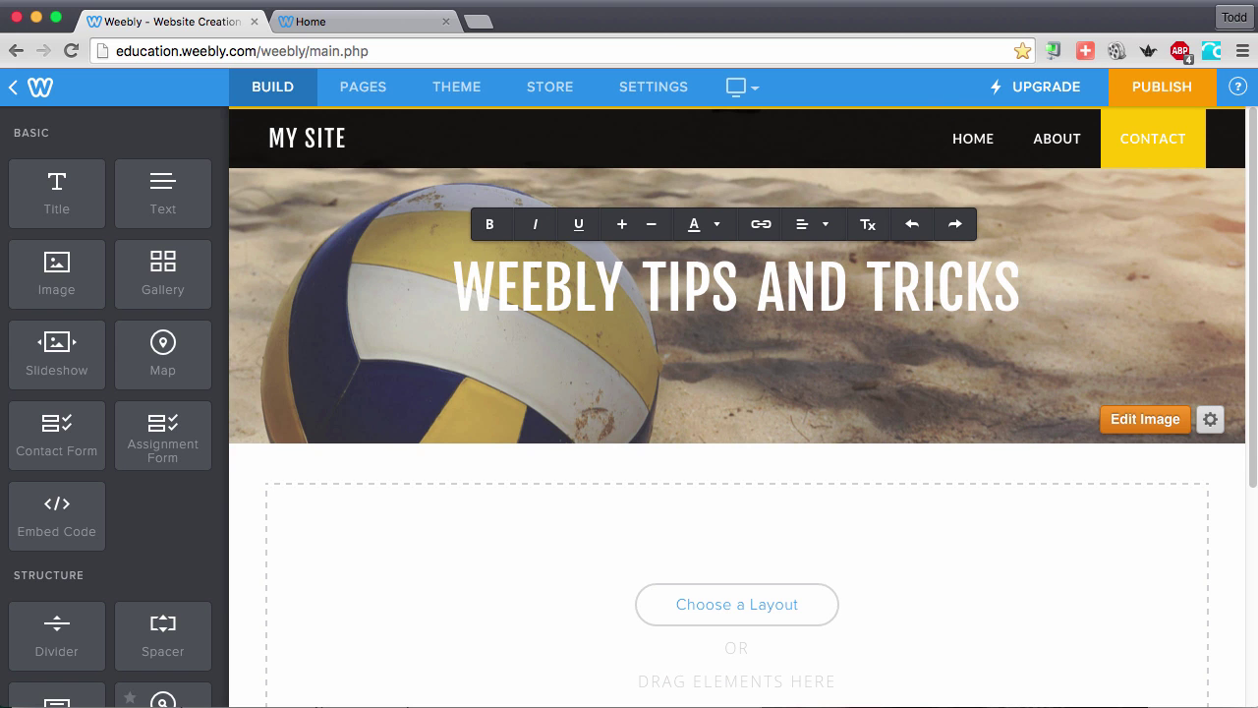
# Step: Republish the site, reload the live version and open its Contact page to check the new headline
pyautogui.click(1157, 86)
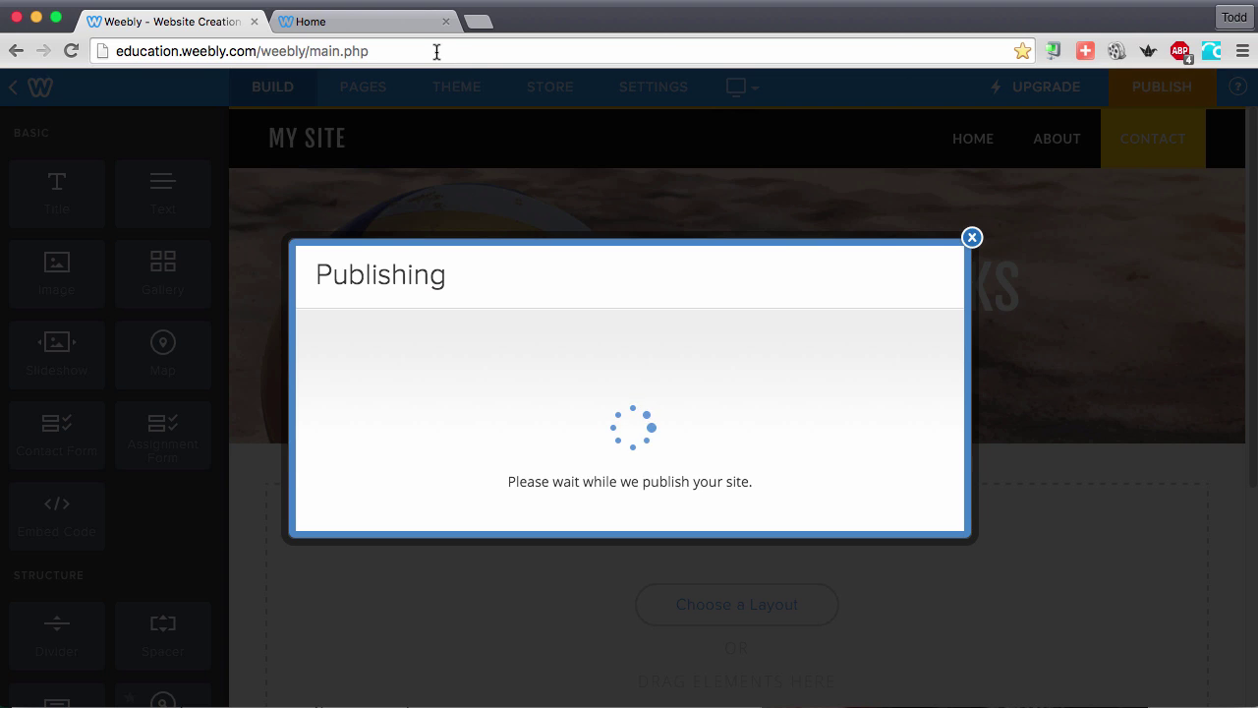
pyautogui.click(390, 29)
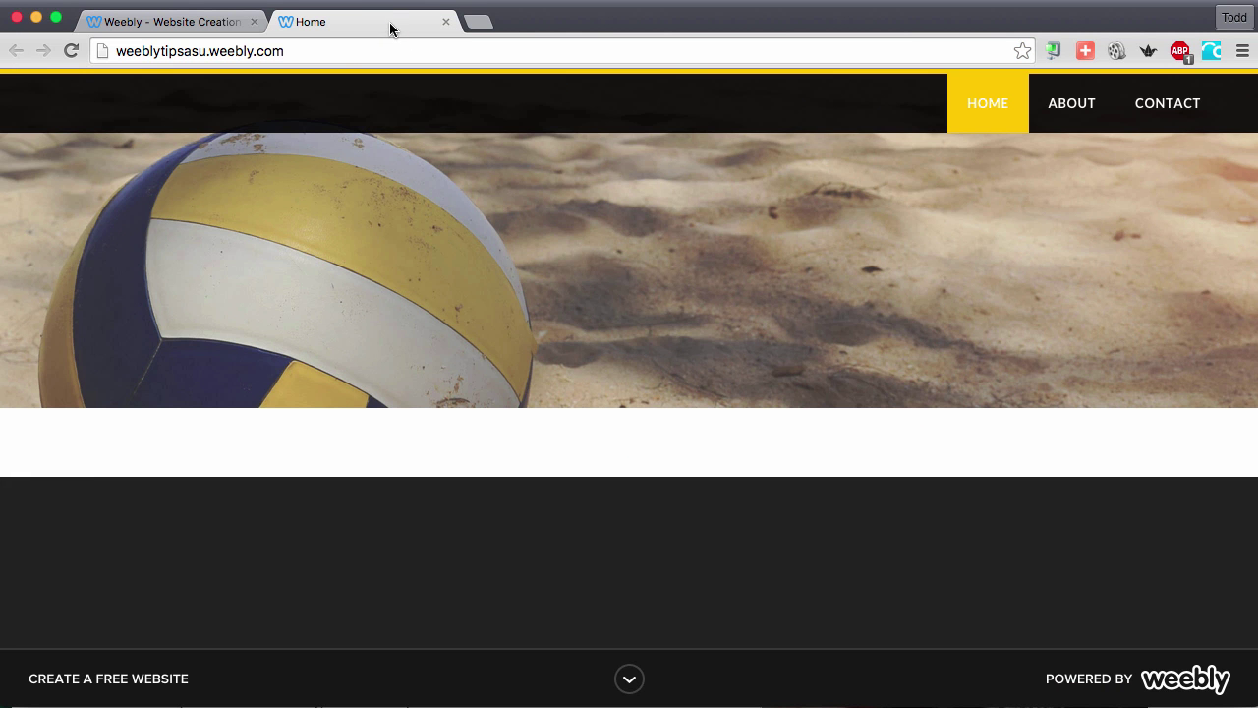
pyautogui.press('super+r')
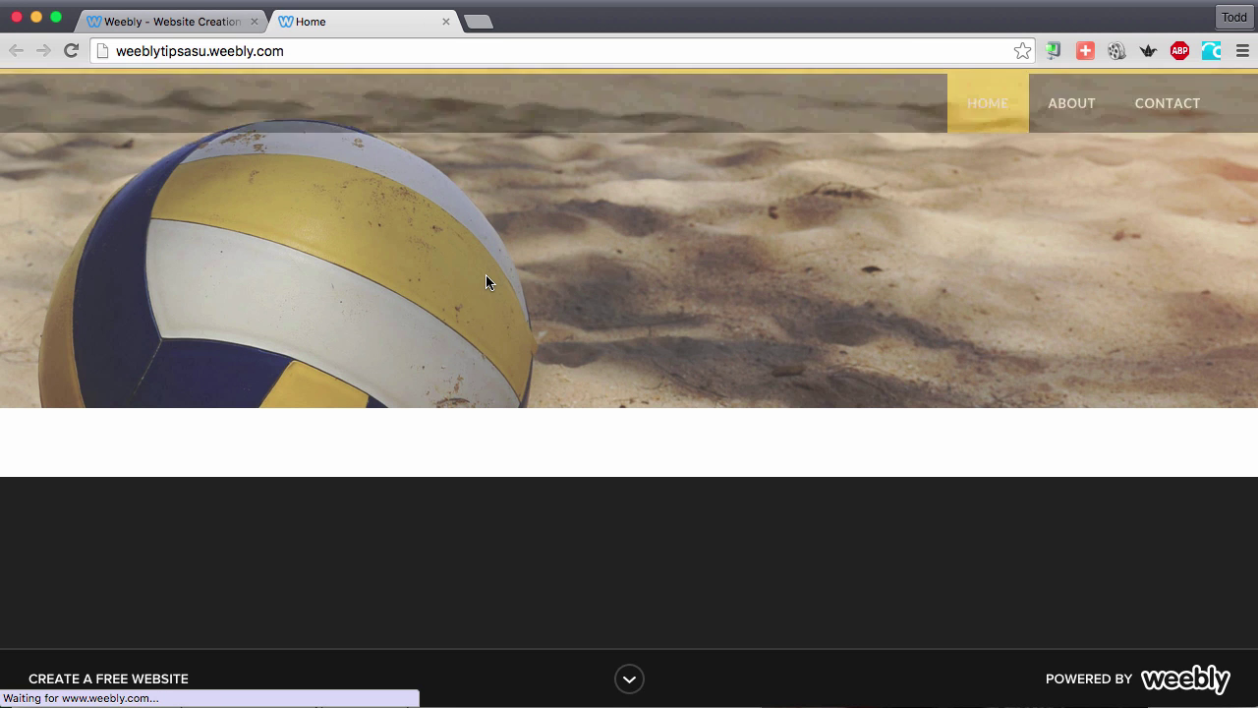
pyautogui.click(204, 25)
pyautogui.click(973, 167)
pyautogui.click(394, 27)
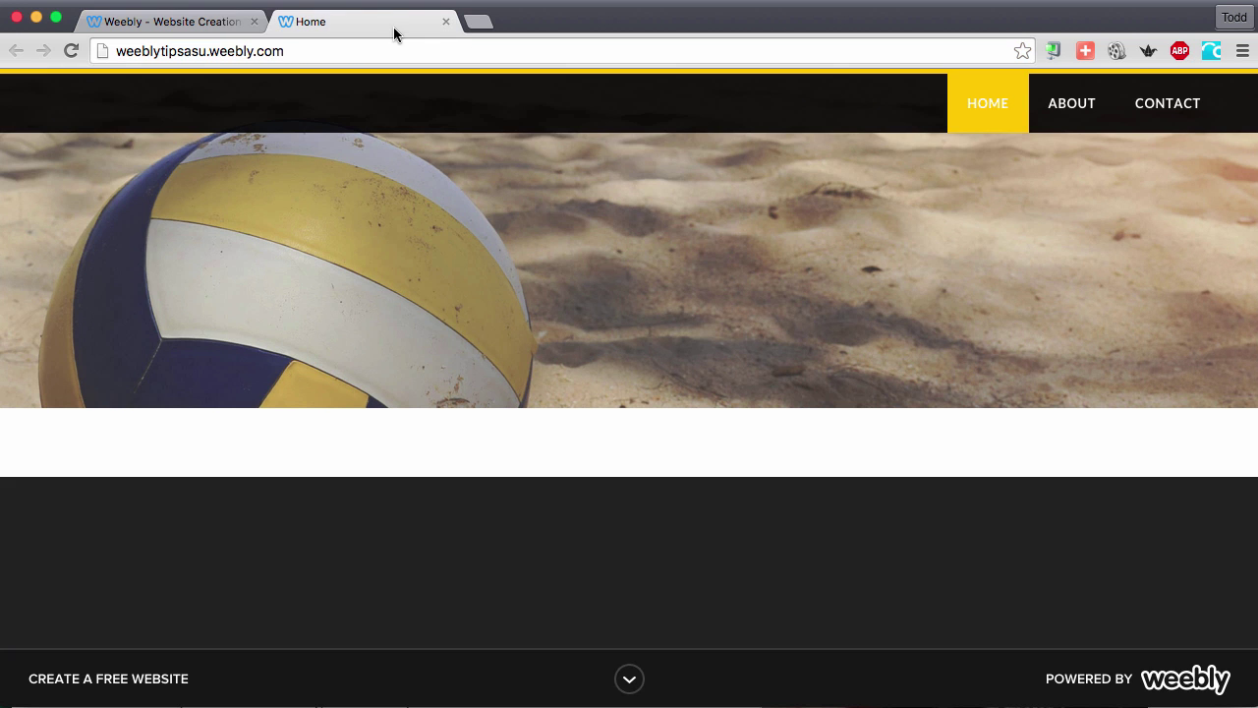
pyautogui.press('super+r')
pyautogui.click(183, 22)
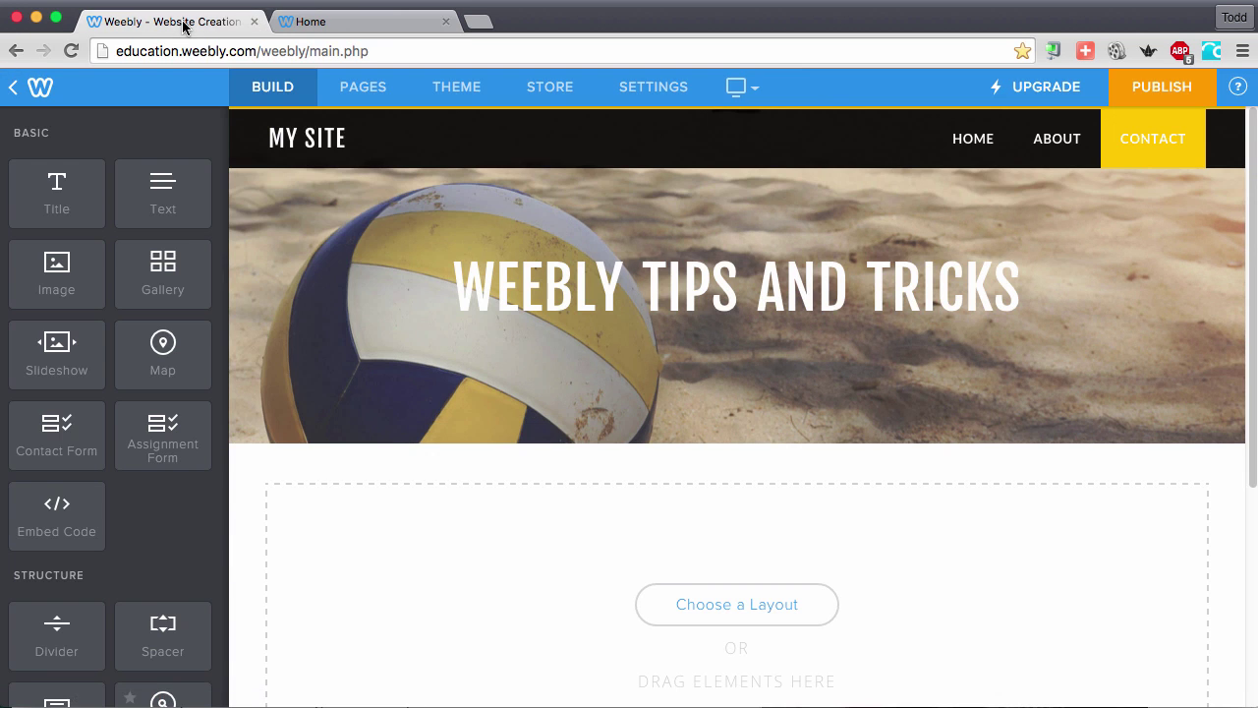
pyautogui.click(382, 21)
pyautogui.click(1160, 112)
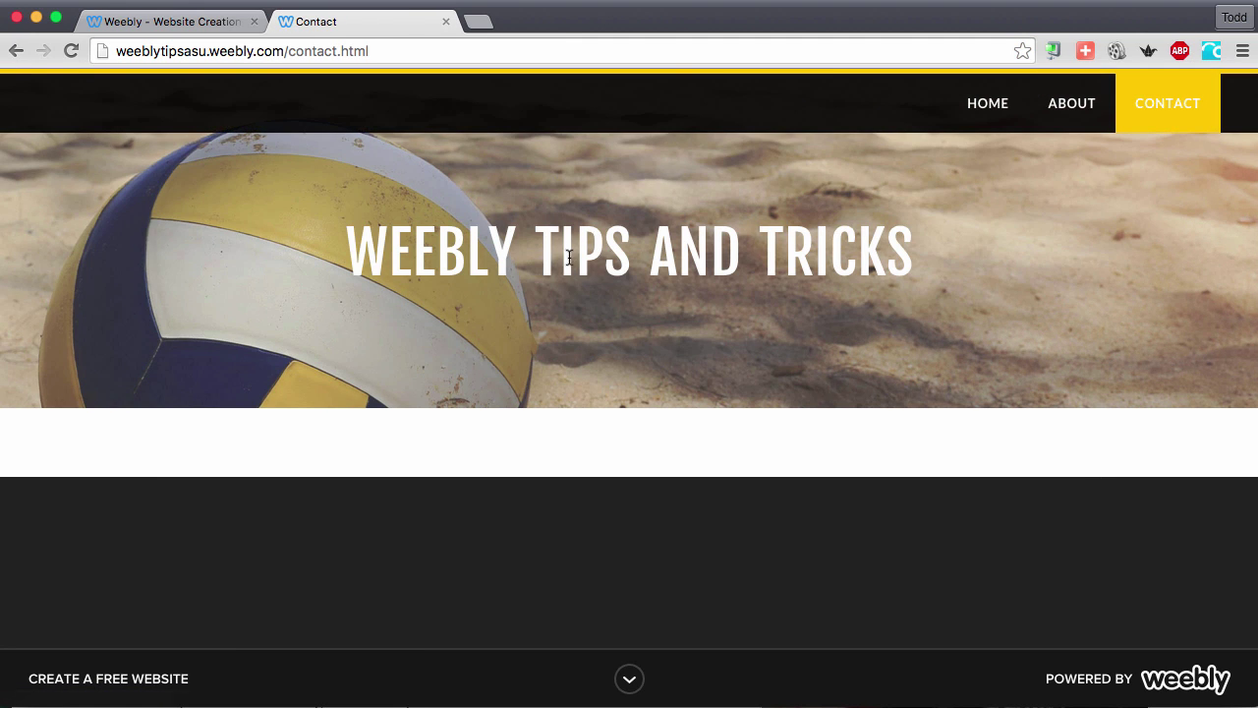
# Step: Return to the editor's Home page and look at the upload options for using a logo as the site title
pyautogui.click(191, 20)
pyautogui.click(993, 143)
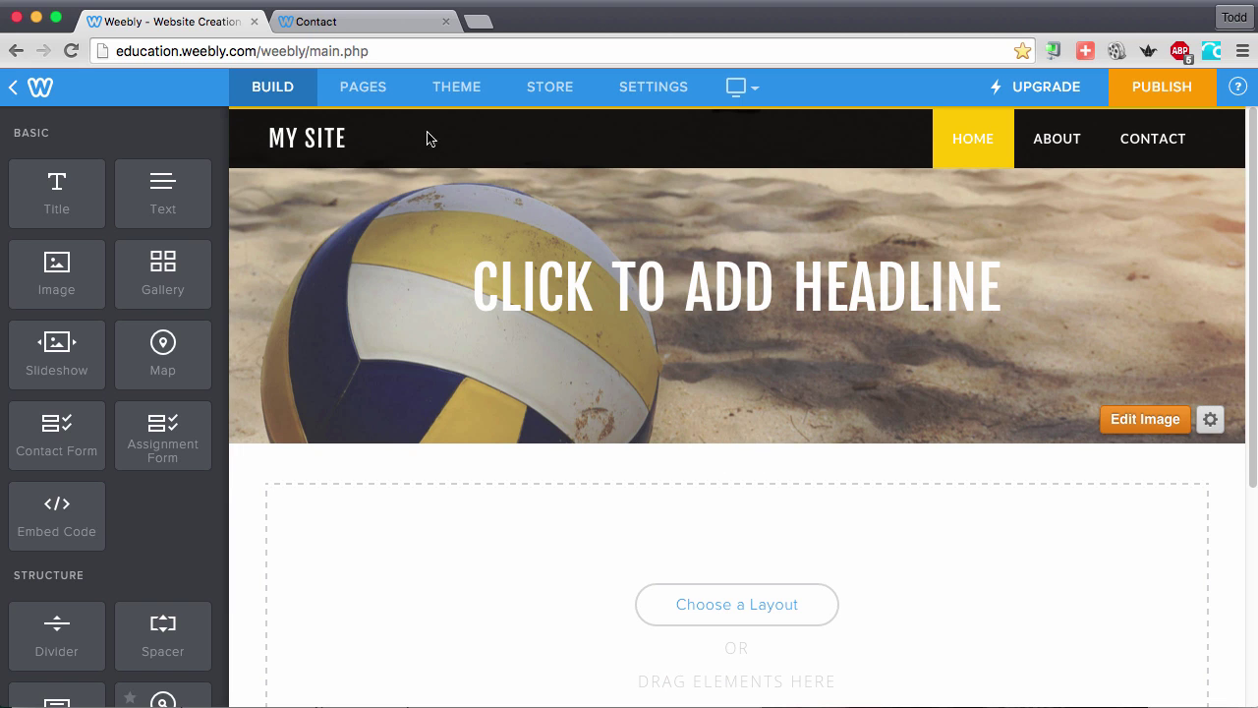
pyautogui.moveTo(291, 137)
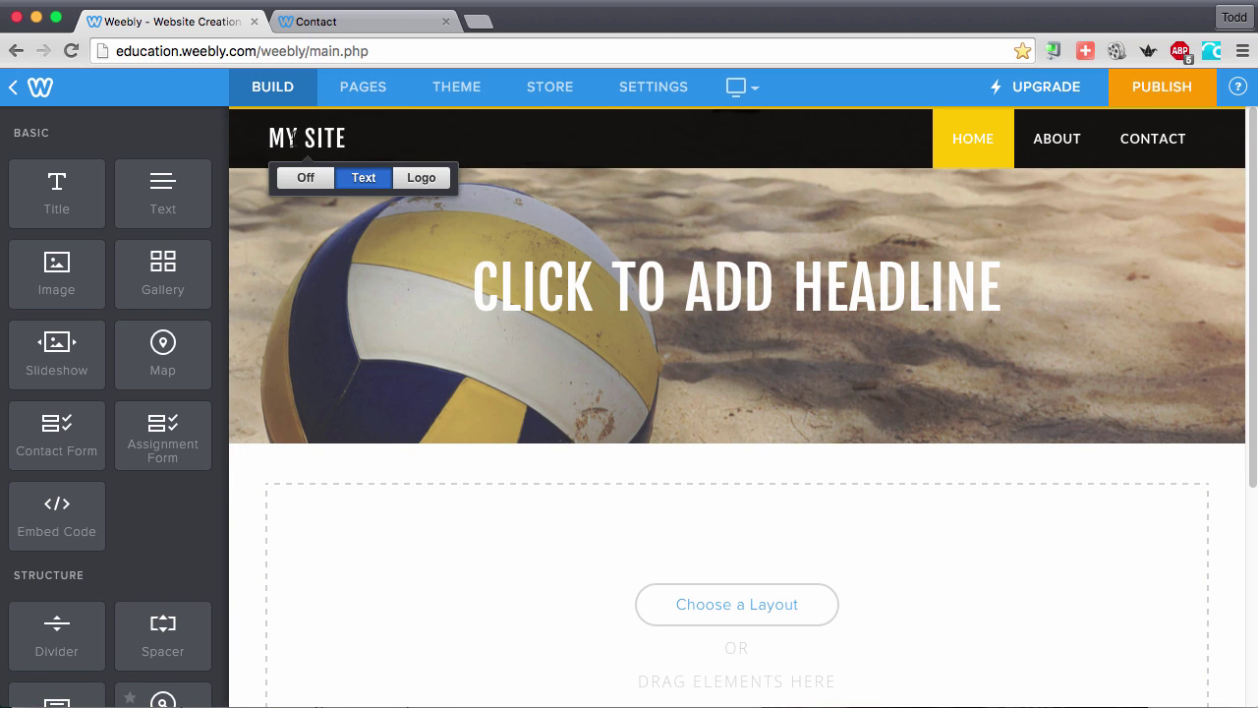
pyautogui.click(420, 178)
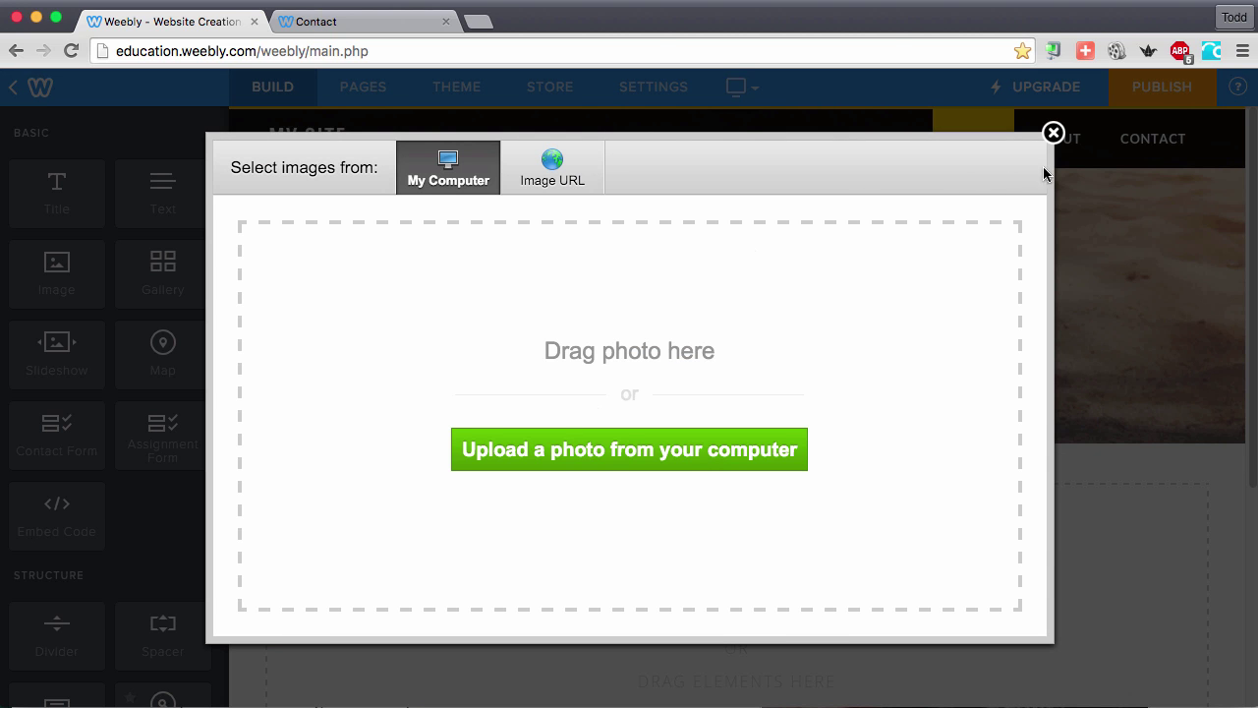
pyautogui.click(1053, 135)
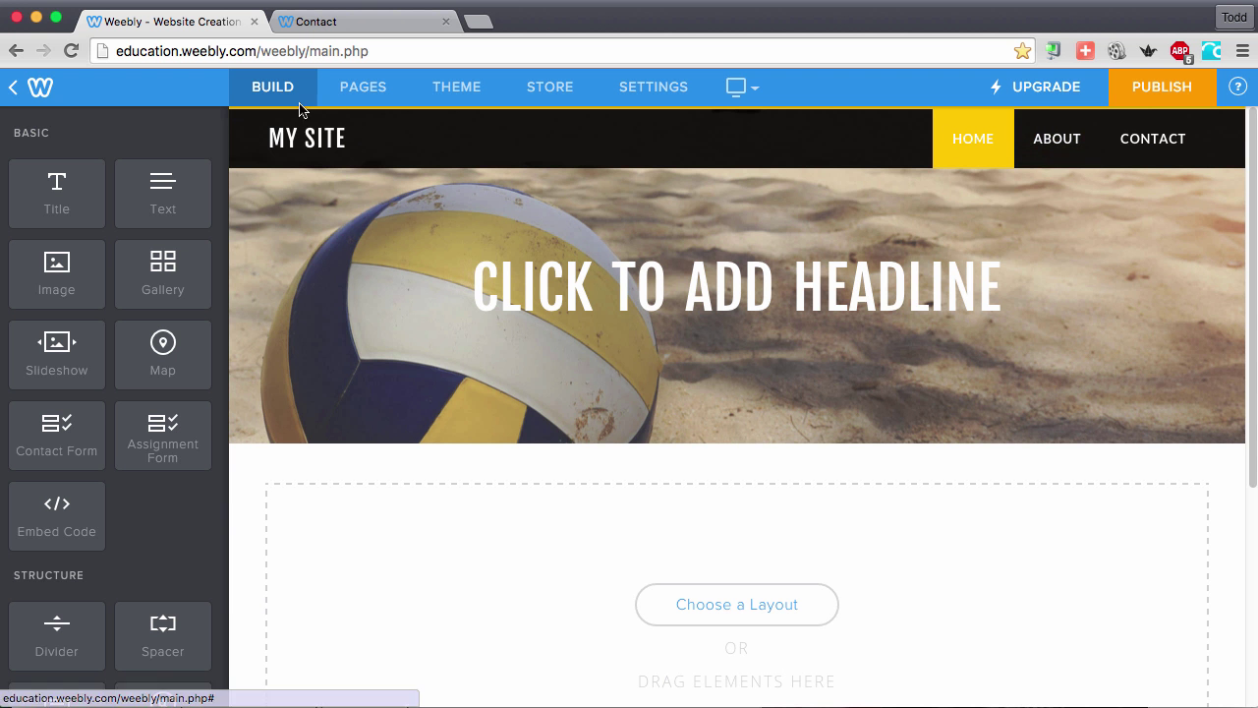
# Step: Try turning the site title off, switch it back to text and change it to "Weebly Tips"
pyautogui.moveTo(291, 138)
pyautogui.click(297, 179)
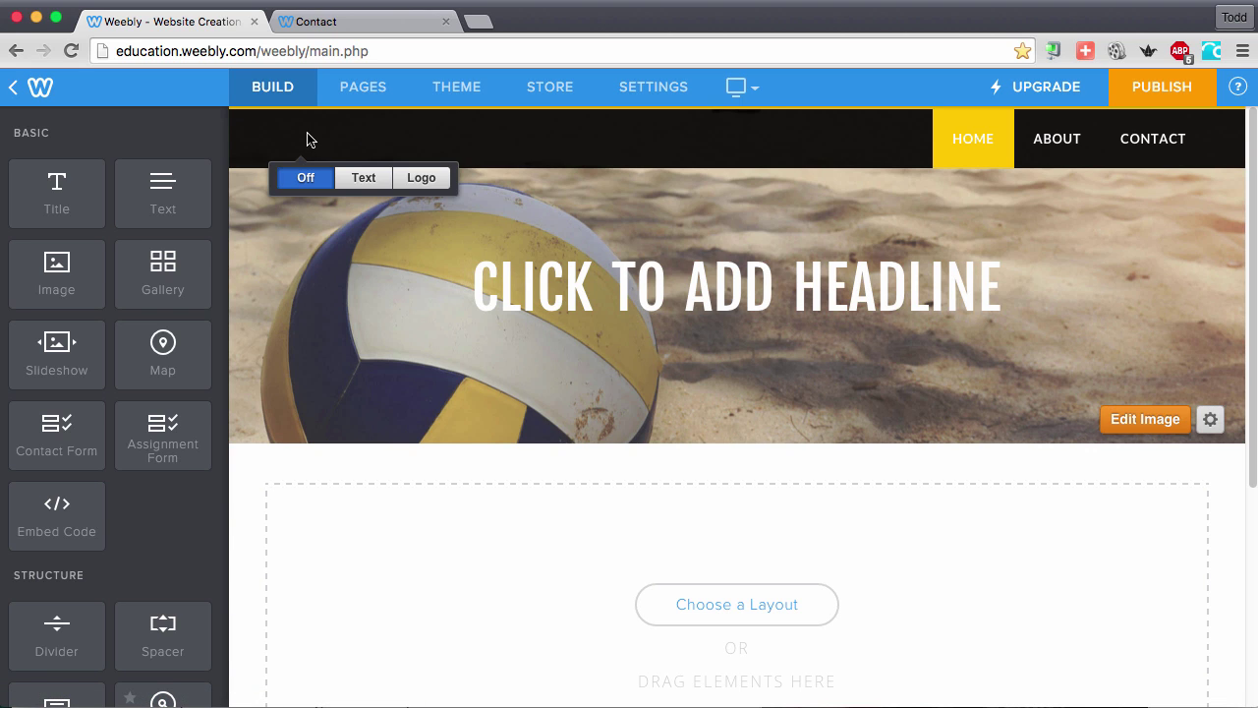
pyautogui.click(363, 178)
pyautogui.moveTo(344, 137); pyautogui.dragTo(268, 137)
pyautogui.write('WEEB')
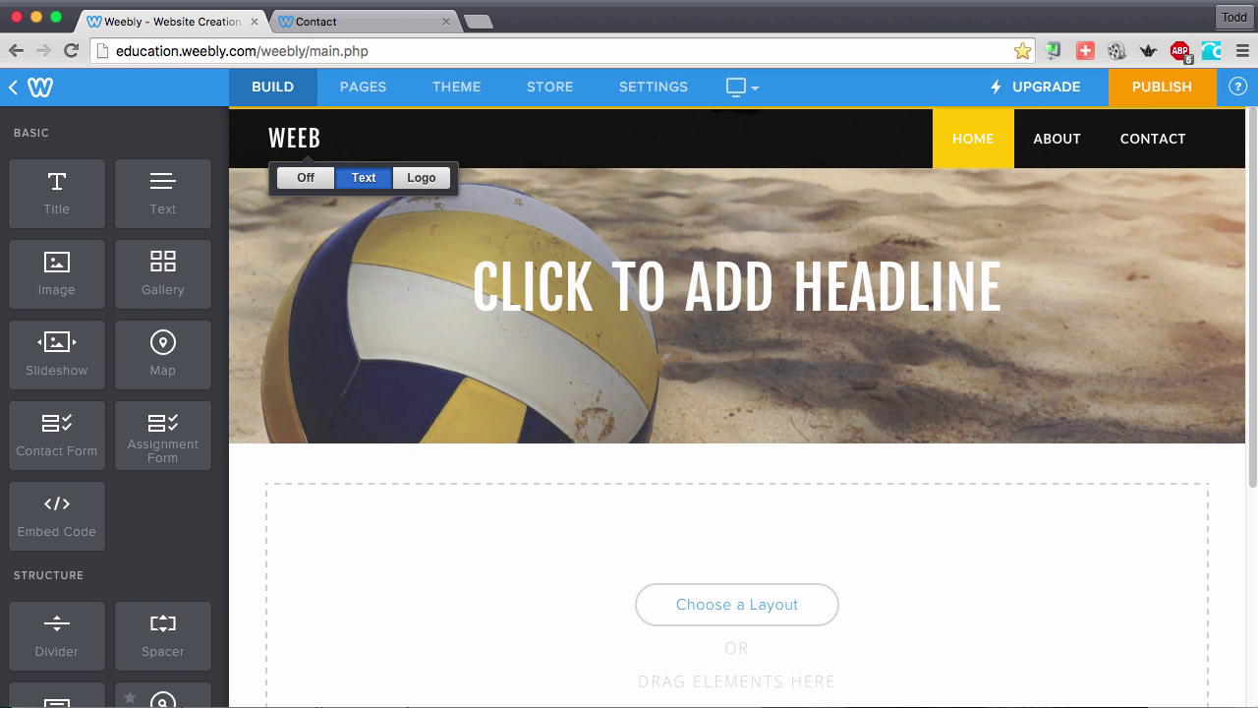
pyautogui.write('LY TIPS')
# Step: Try the Tall Header type on the Home page, switch back to Short Header and return to the page list
pyautogui.click(352, 92)
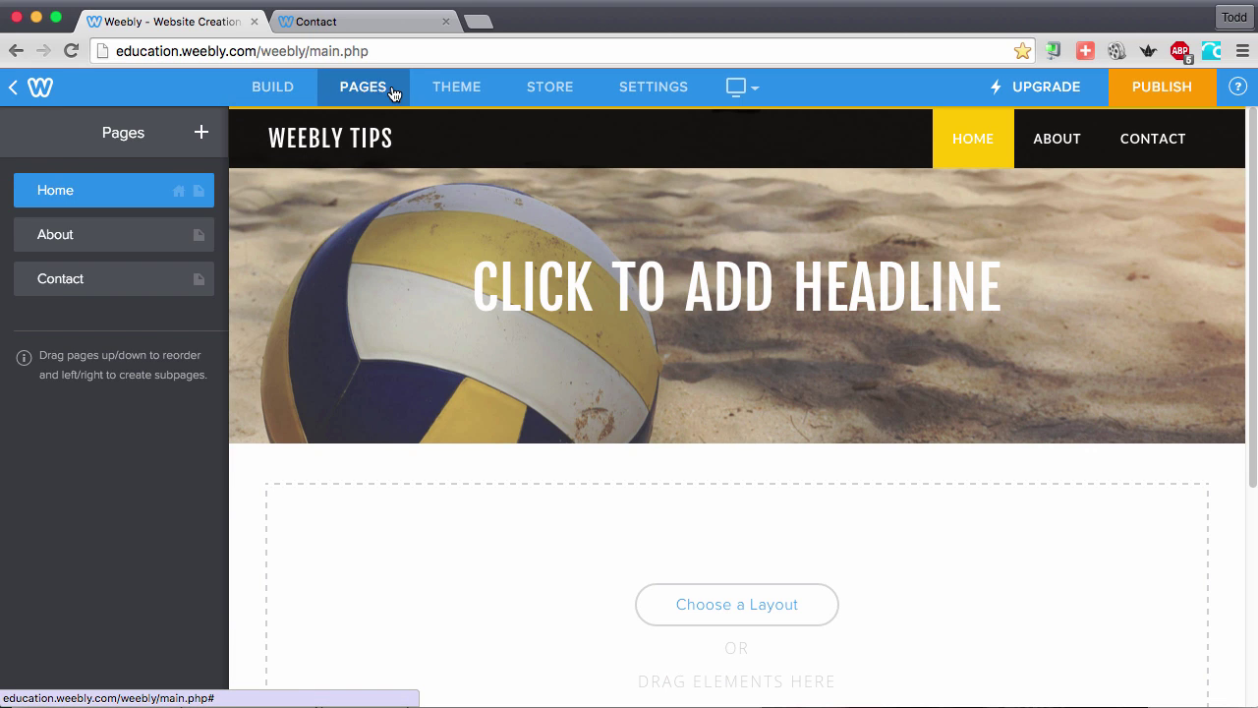
pyautogui.click(117, 197)
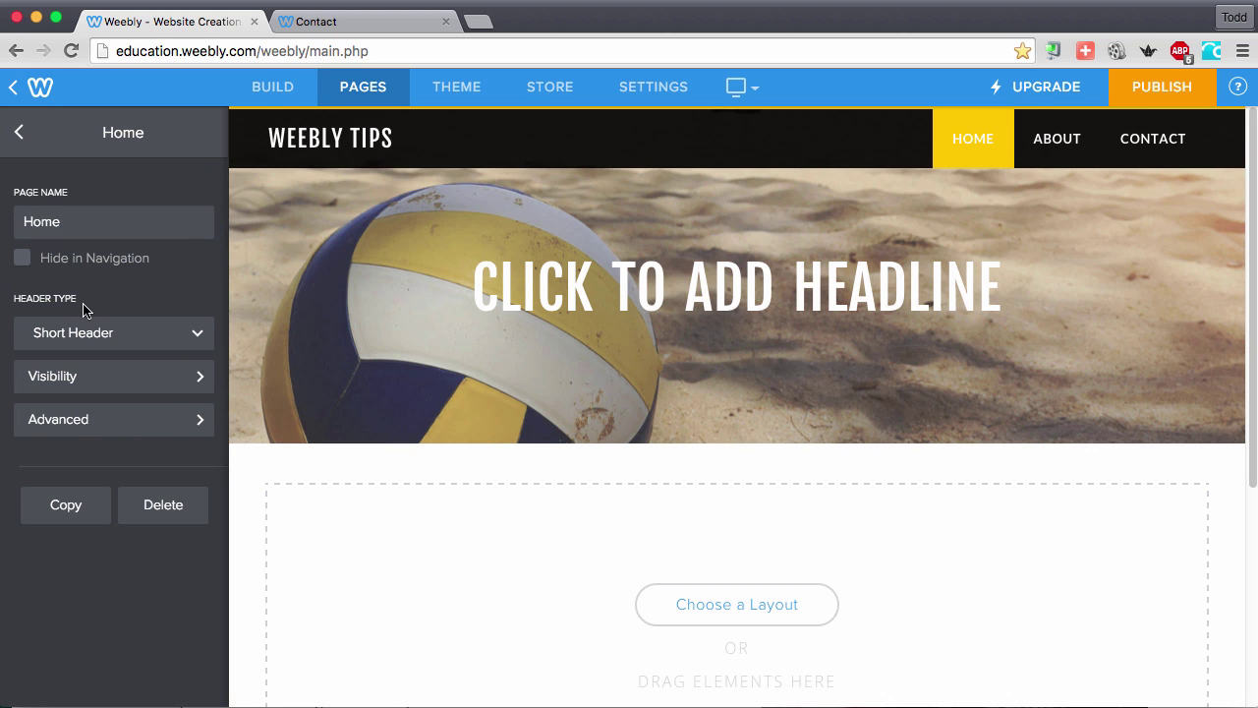
pyautogui.click(63, 339)
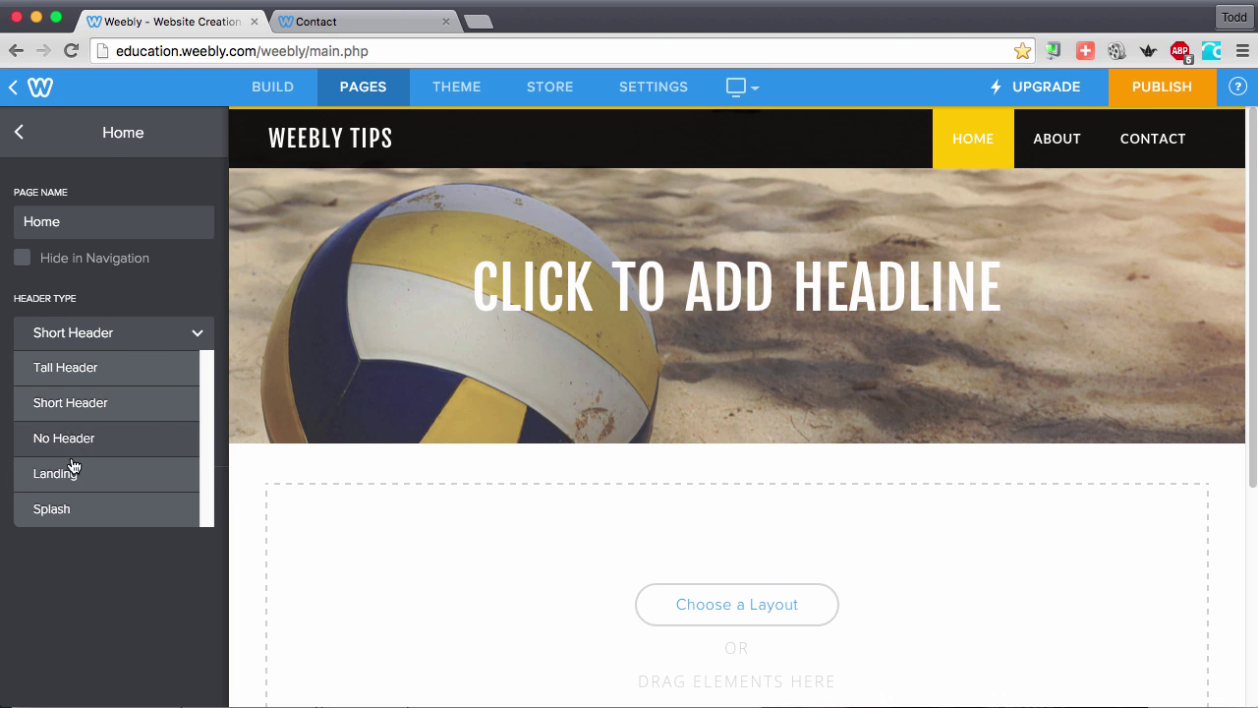
pyautogui.click(78, 370)
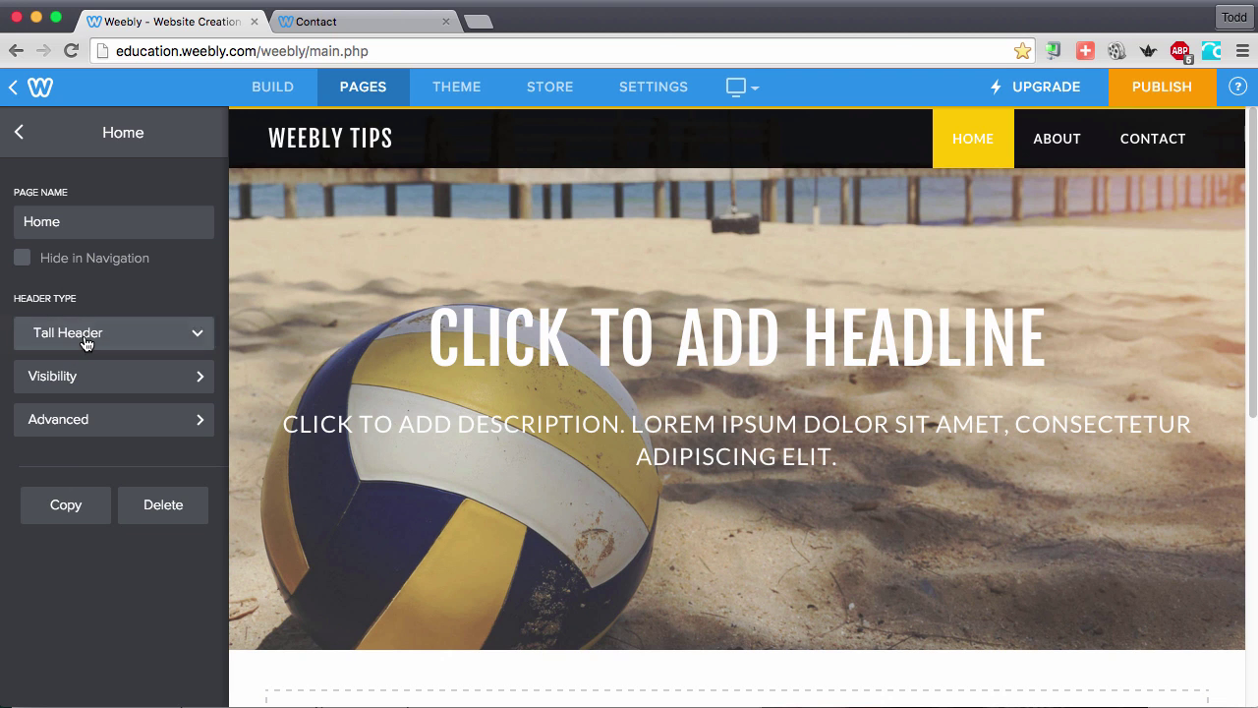
pyautogui.click(85, 340)
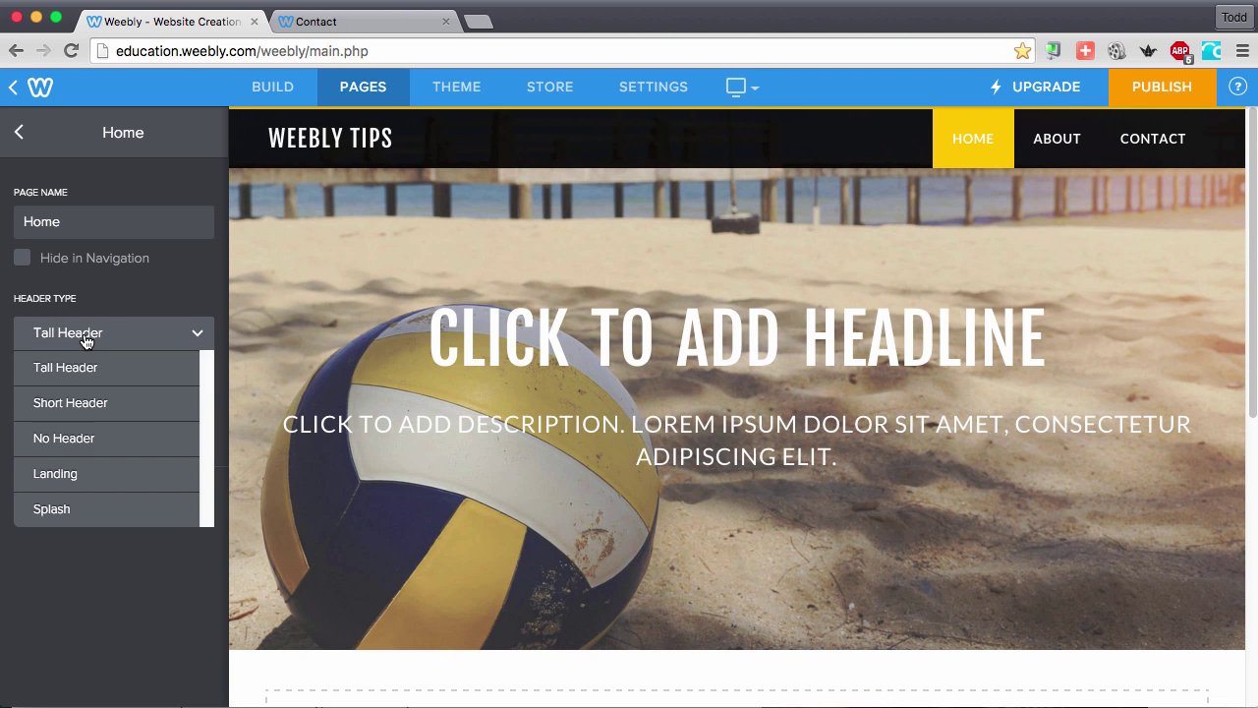
pyautogui.click(84, 409)
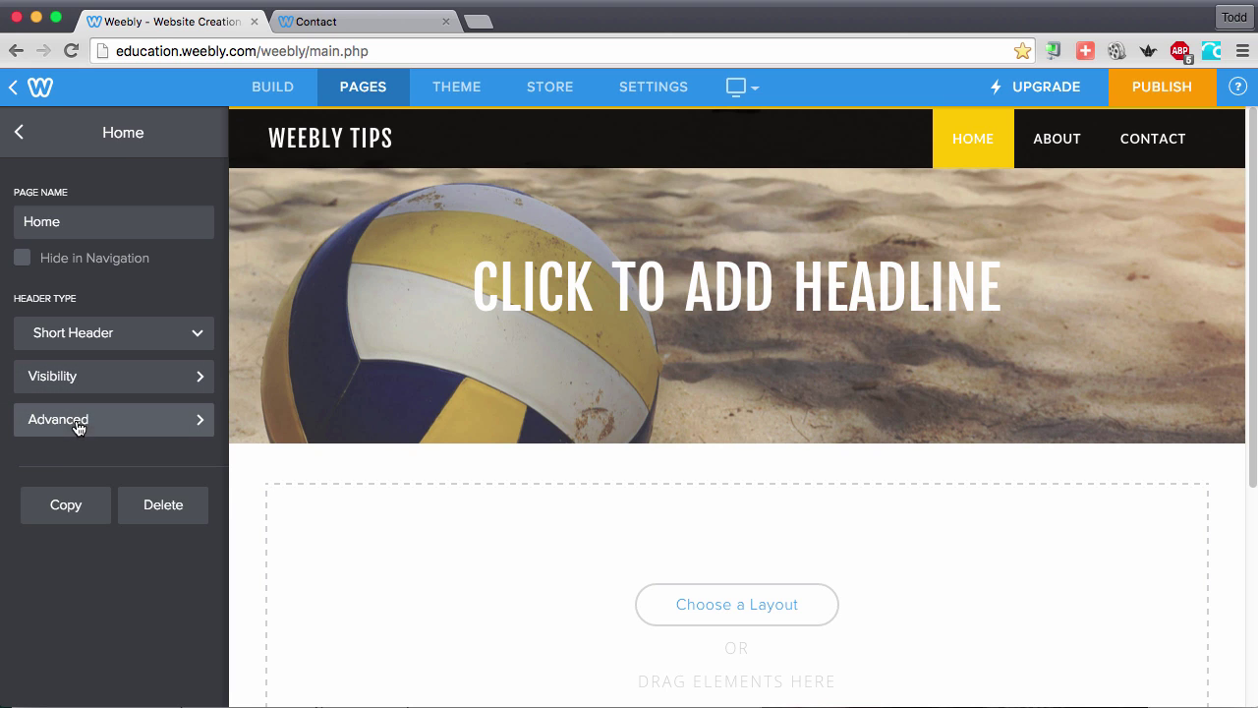
pyautogui.click(19, 132)
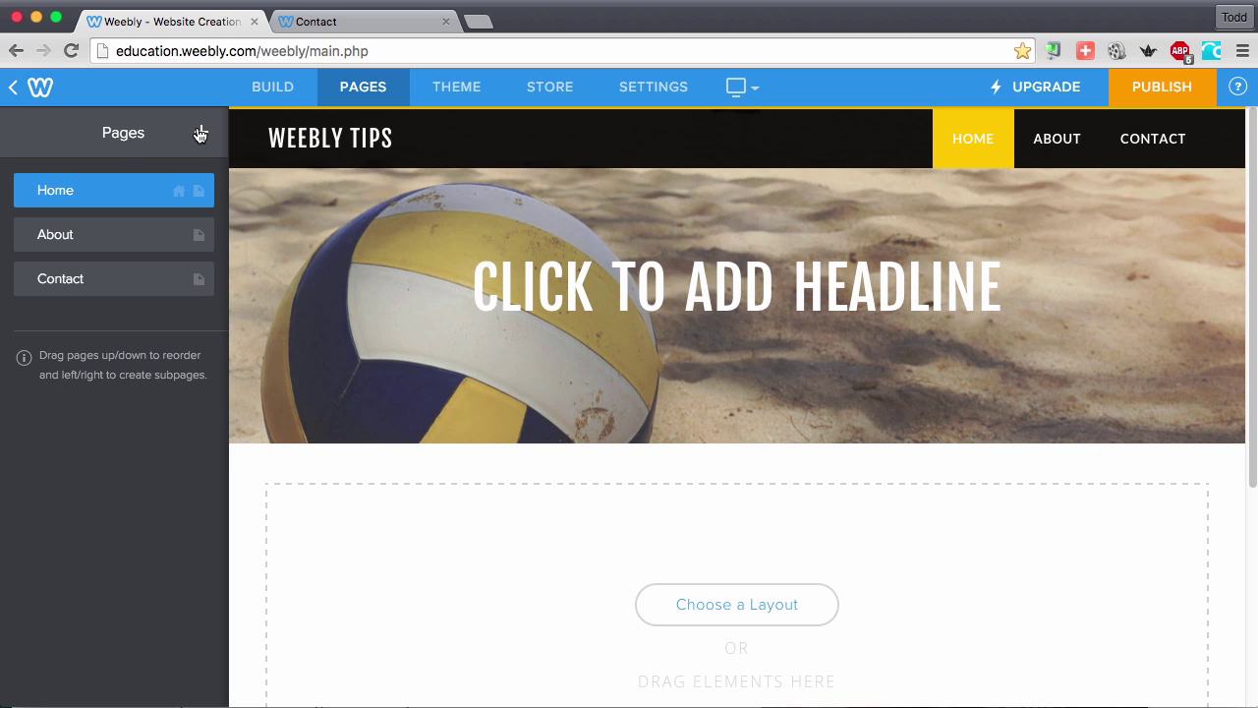
# Step: Add a standard page named "References" with the header type No Header
pyautogui.click(201, 133)
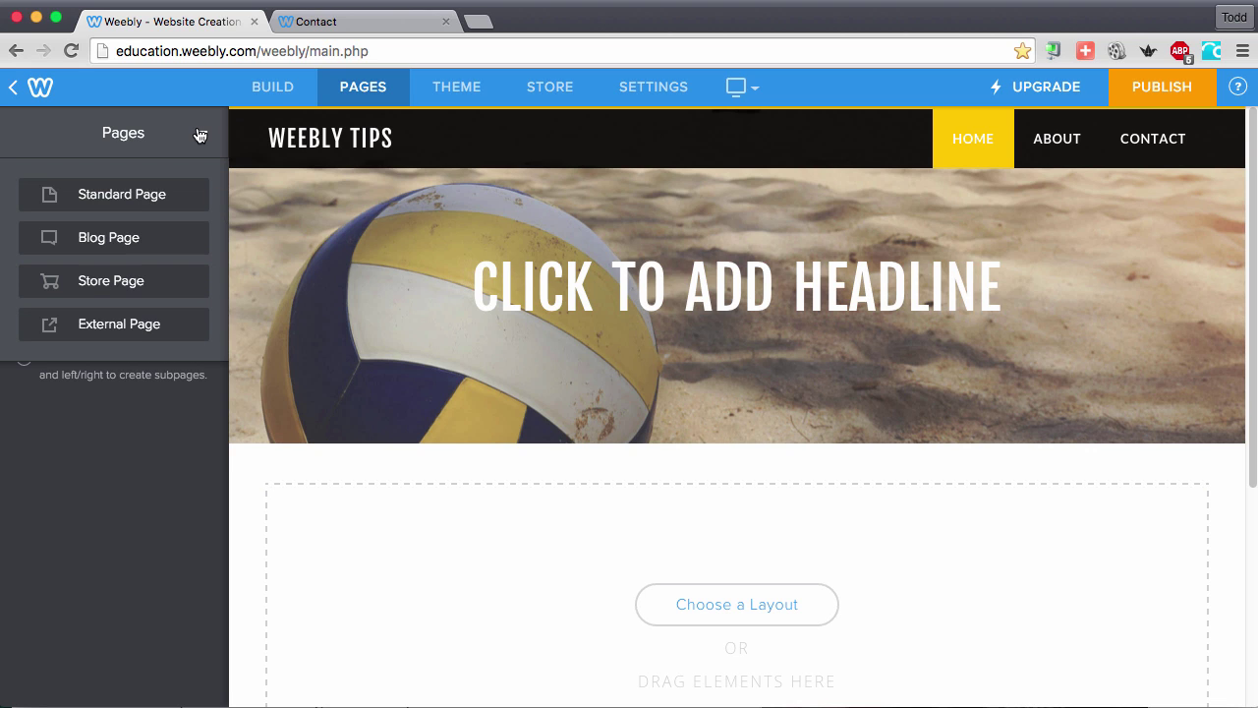
pyautogui.click(115, 202)
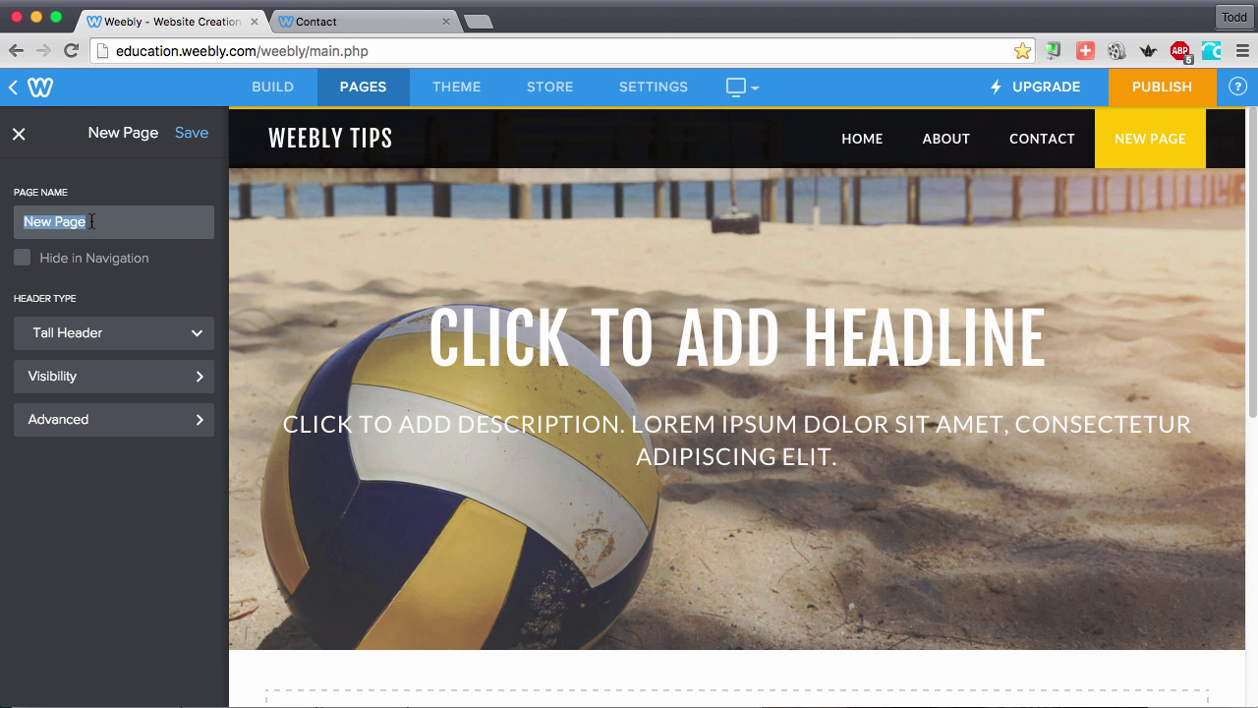
pyautogui.write('References')
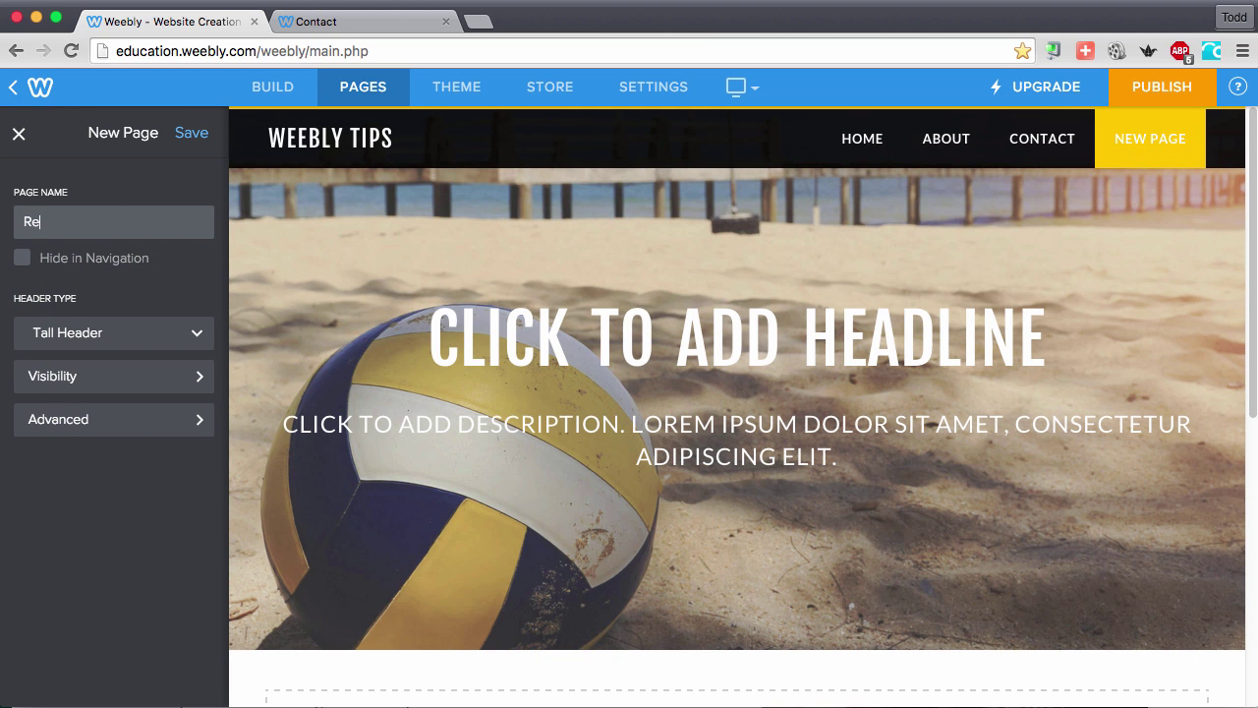
pyautogui.click(62, 349)
pyautogui.click(78, 440)
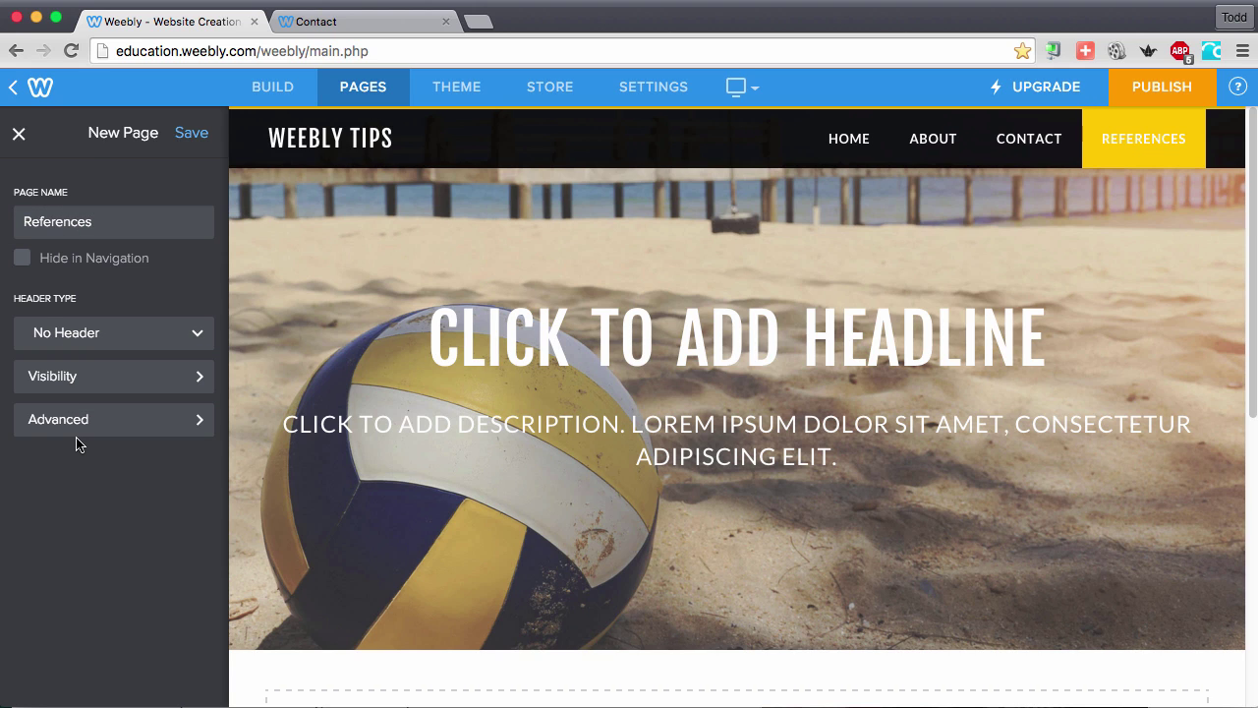
# Step: Toggle the References page's navigation visibility, leave it hidden in navigation and save the page
pyautogui.click(22, 261)
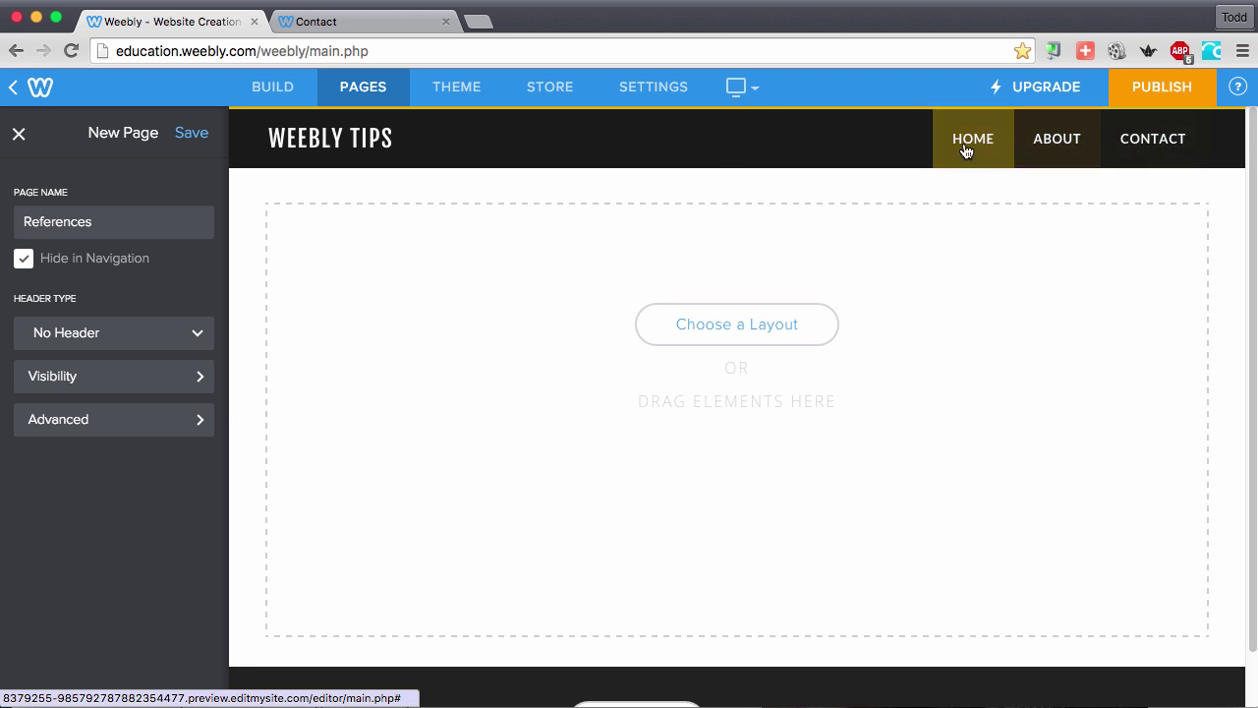
pyautogui.click(23, 262)
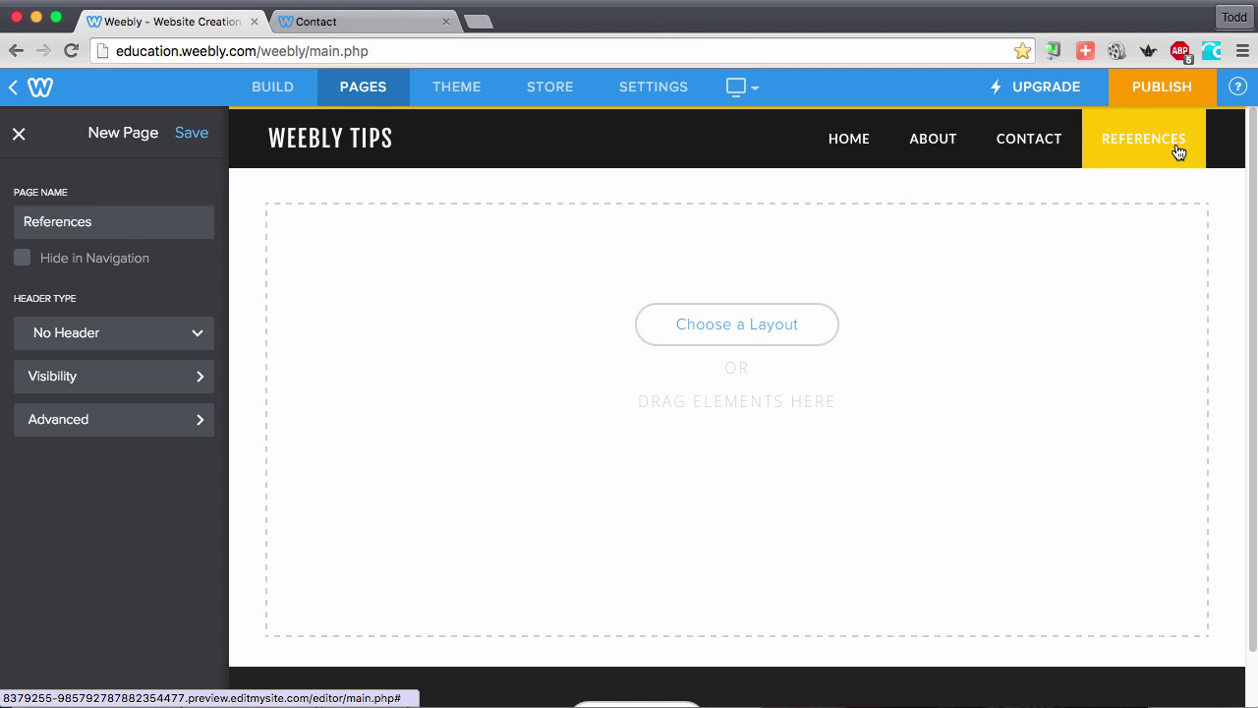
pyautogui.click(22, 260)
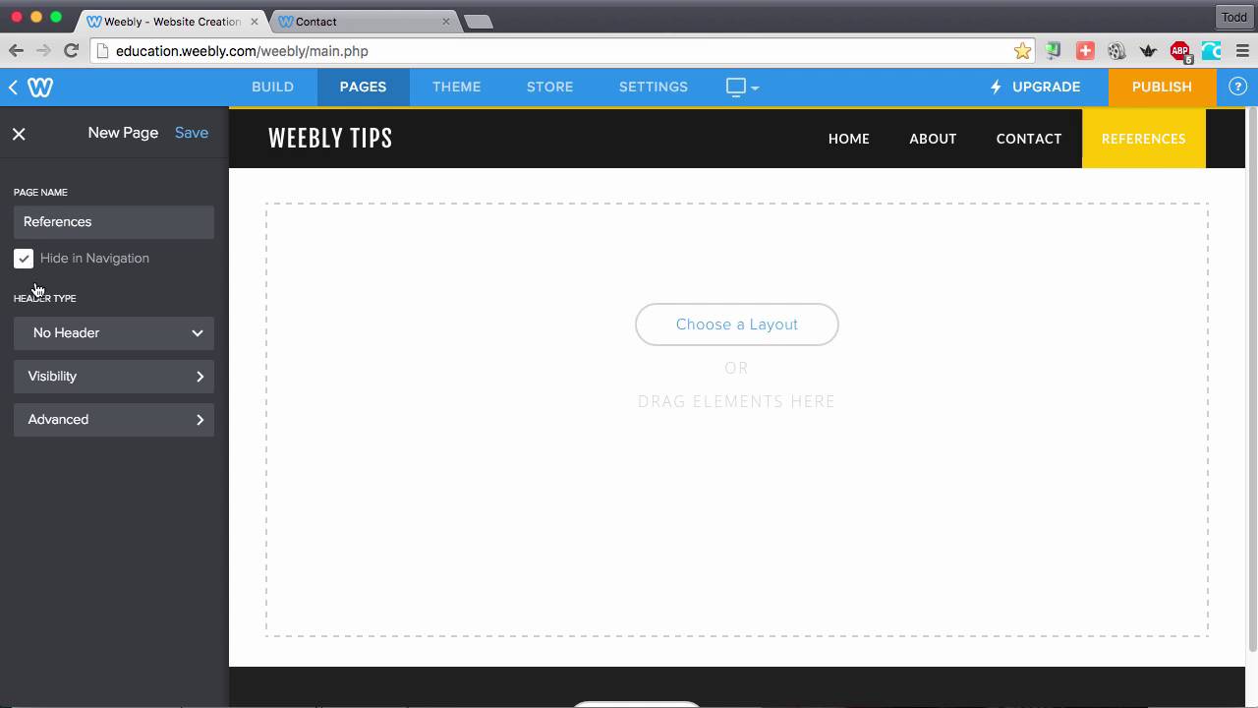
pyautogui.click(192, 133)
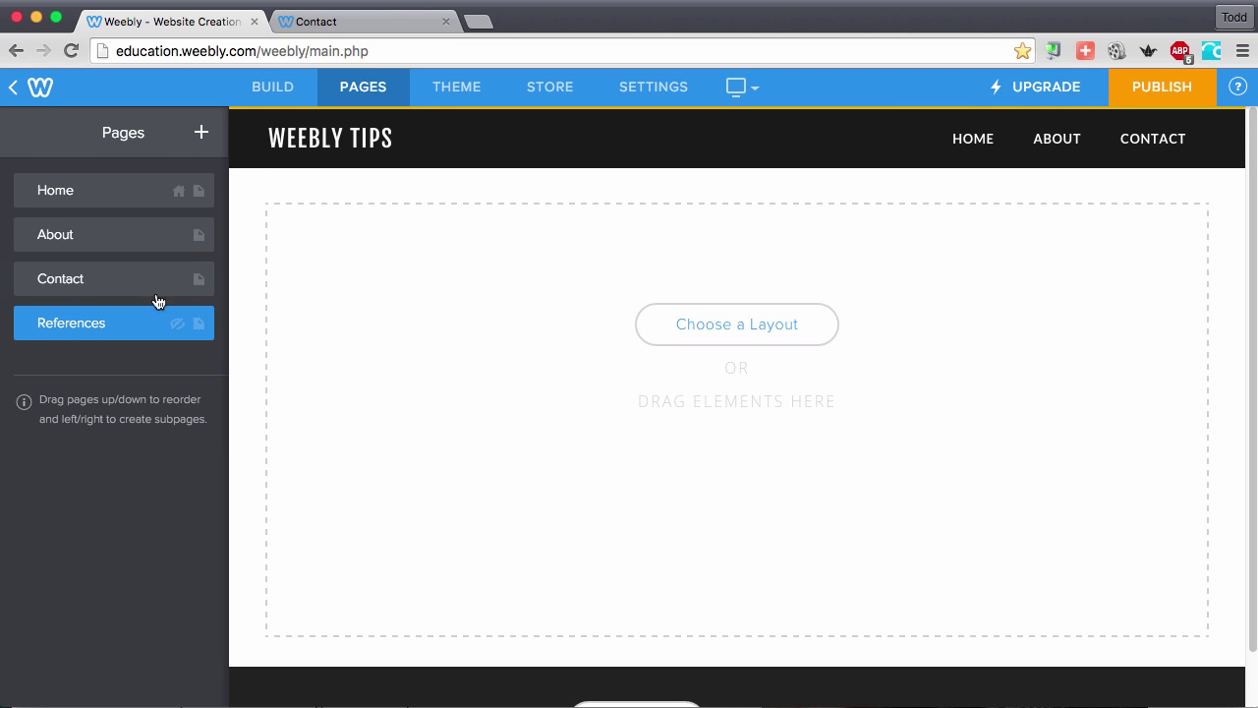
# Step: Add a standard page named "Strategic Planning Map", mark it as hidden in navigation and save it
pyautogui.click(201, 133)
pyautogui.click(133, 197)
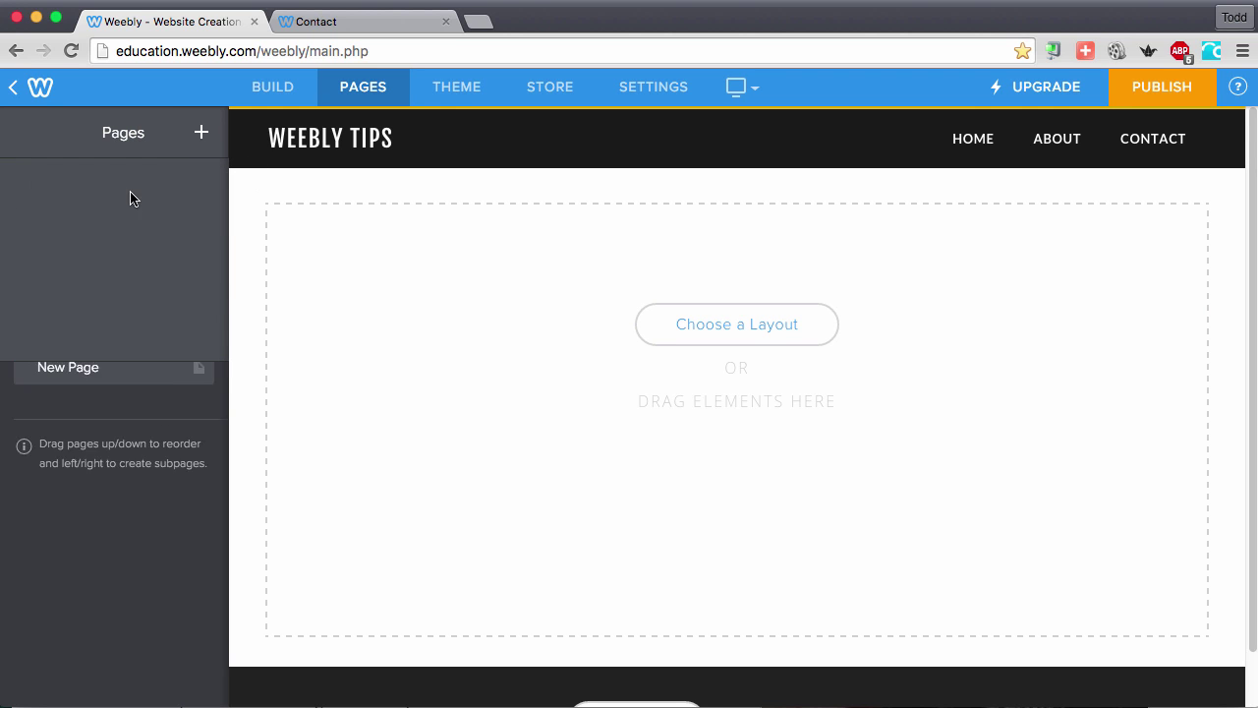
pyautogui.write('S')
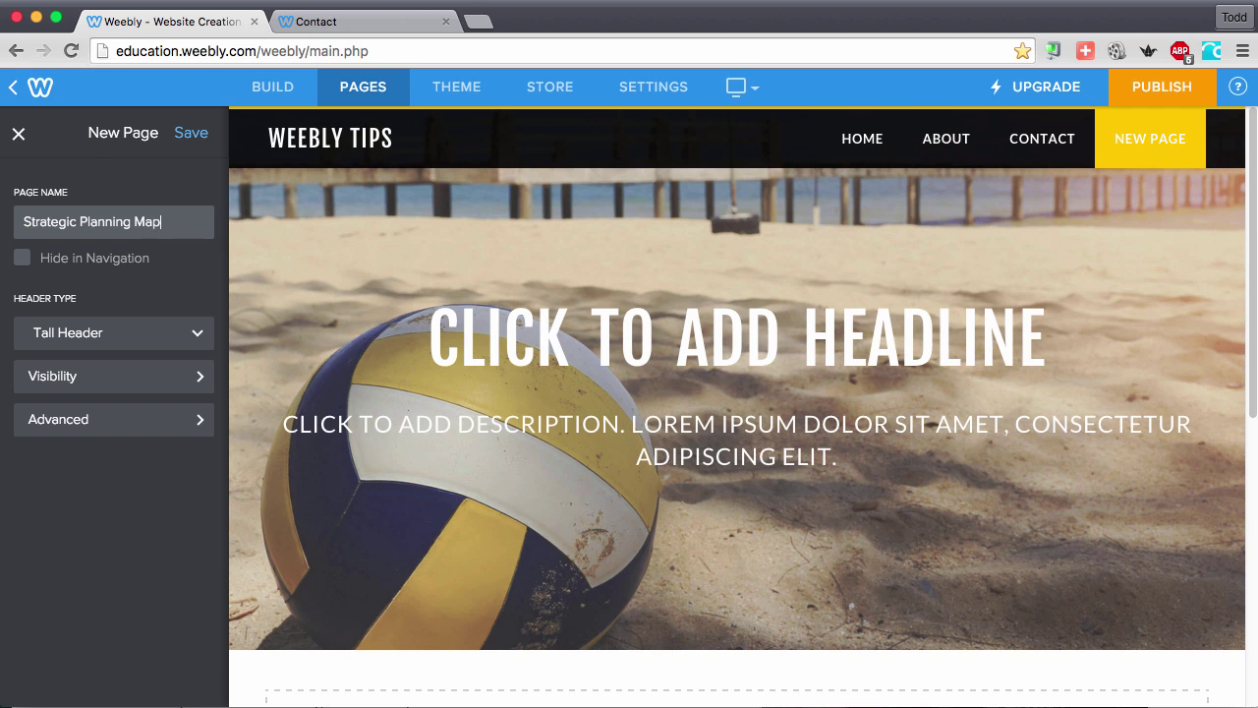
pyautogui.write('trategic Planning Map')
pyautogui.click(21, 259)
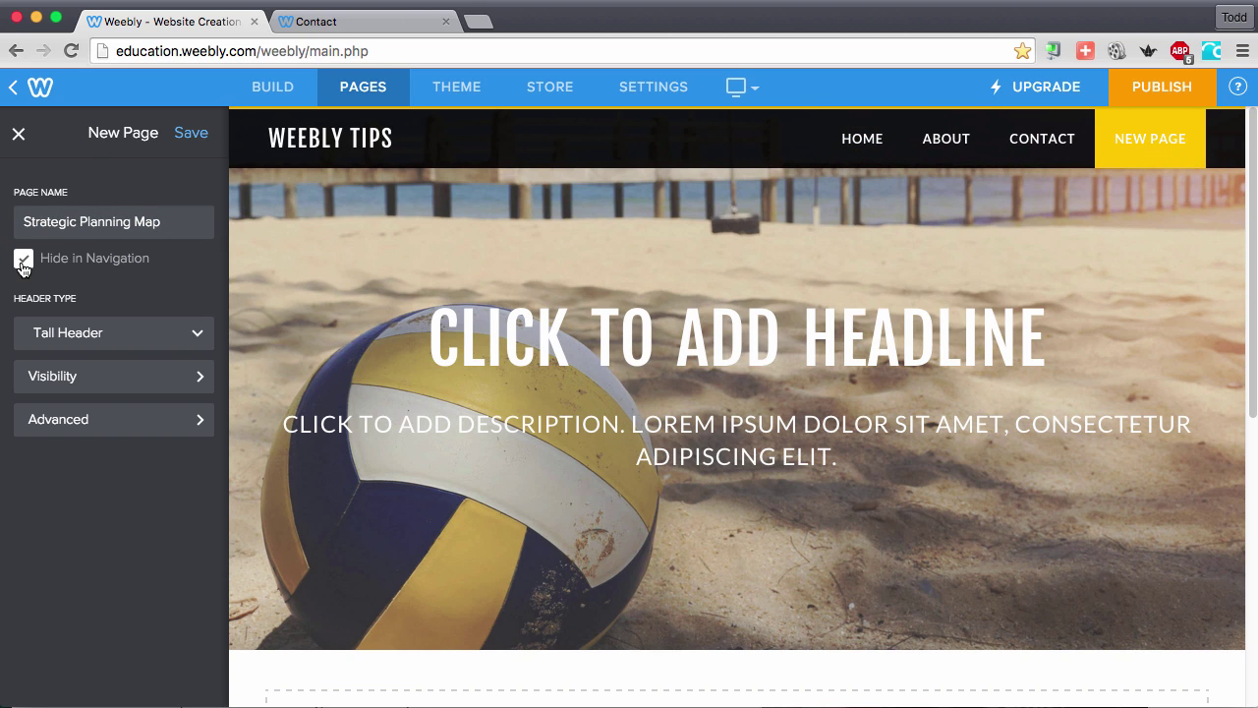
pyautogui.click(191, 134)
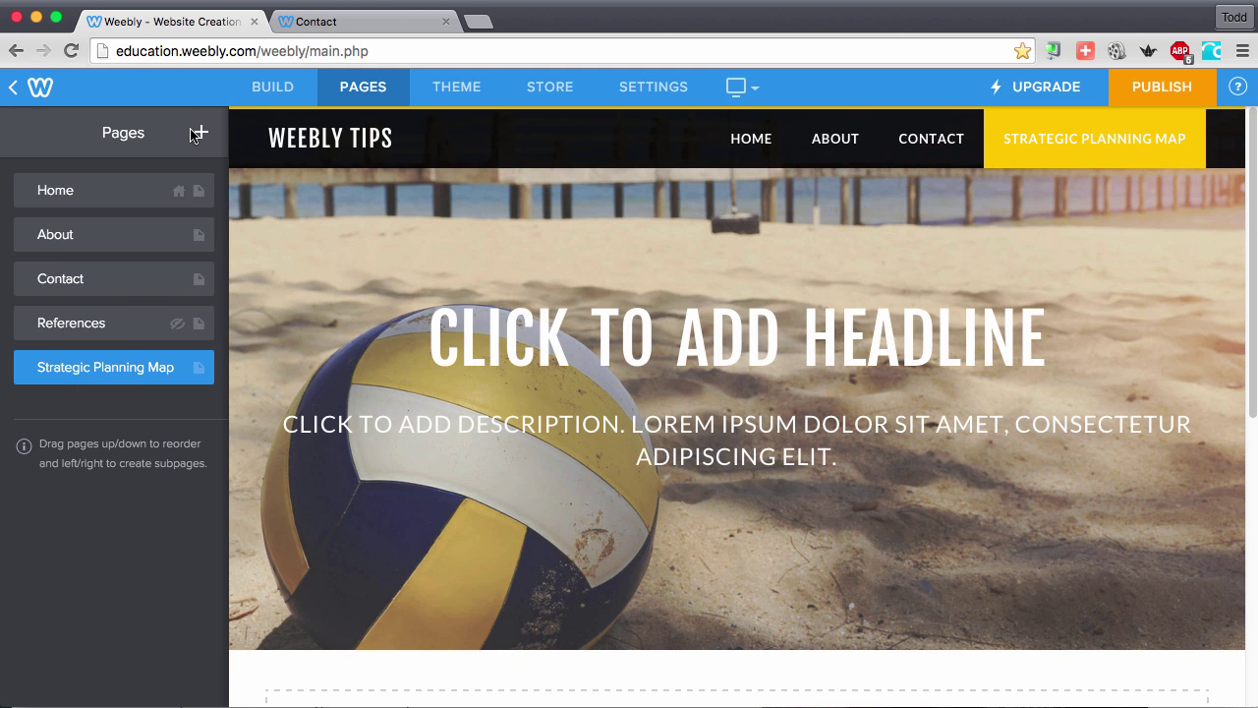
# Step: Reopen the Strategic Planning Map page settings, hide the page in navigation and return to the page list
pyautogui.click(114, 378)
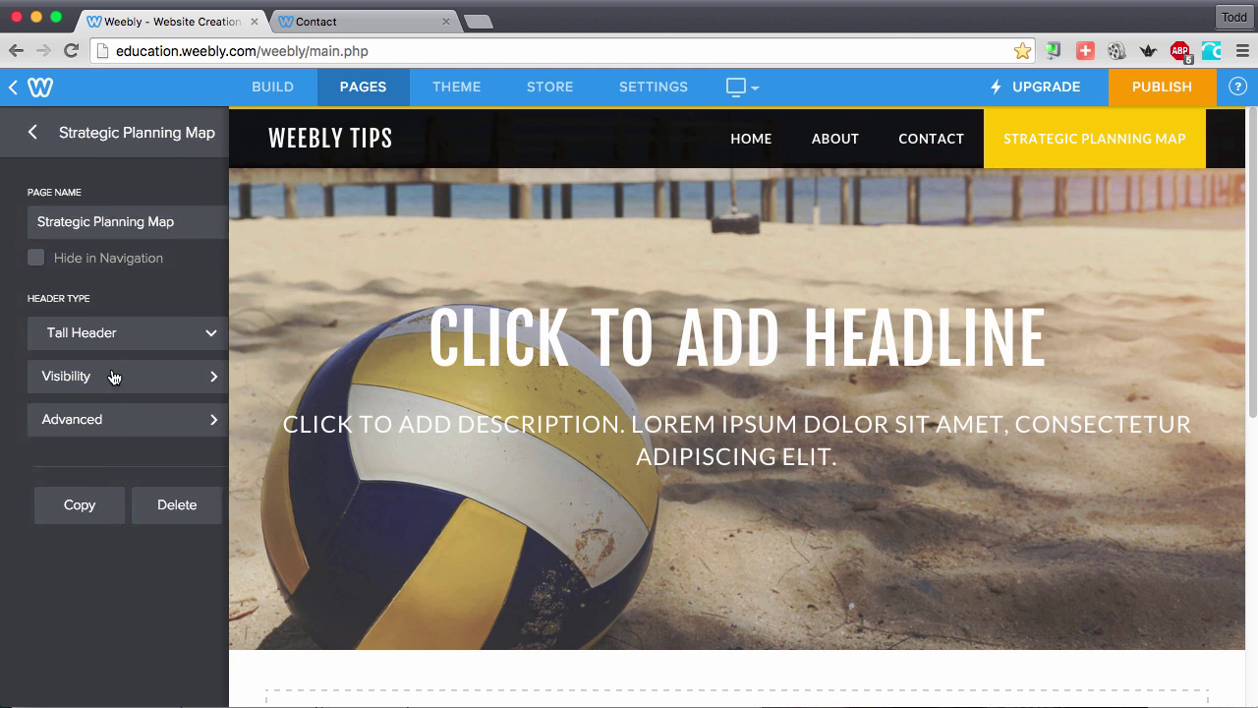
pyautogui.click(26, 262)
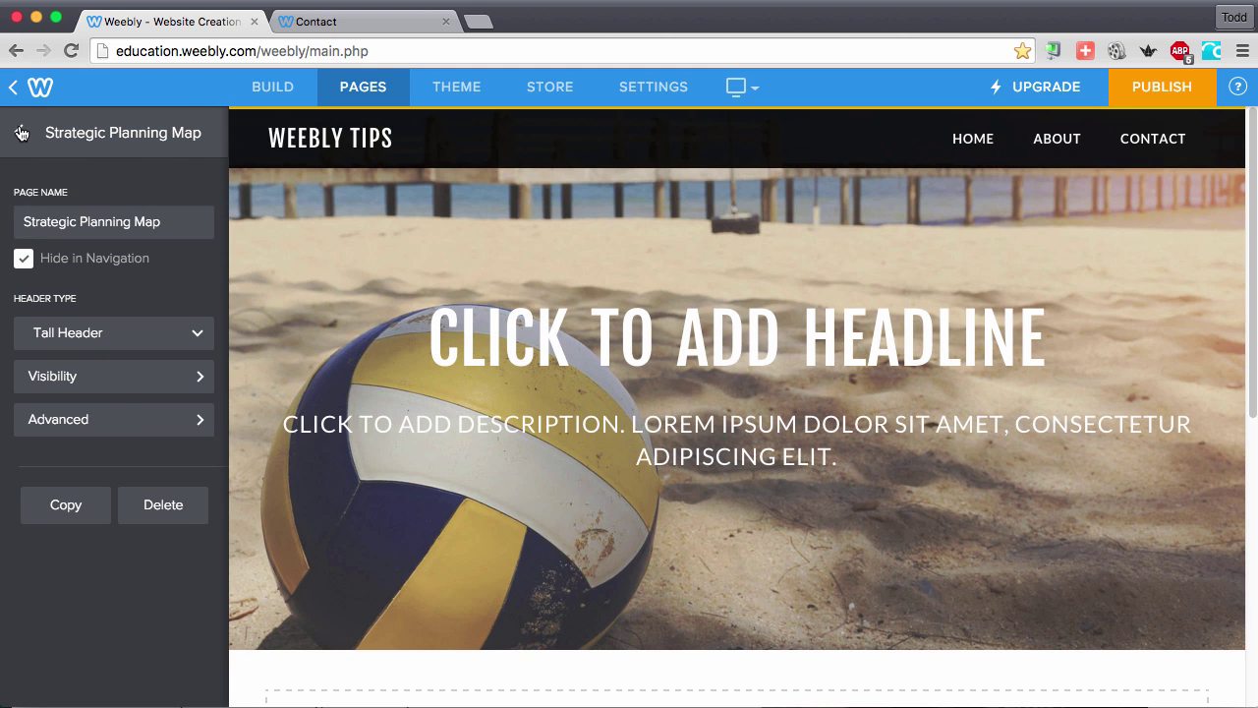
pyautogui.click(19, 132)
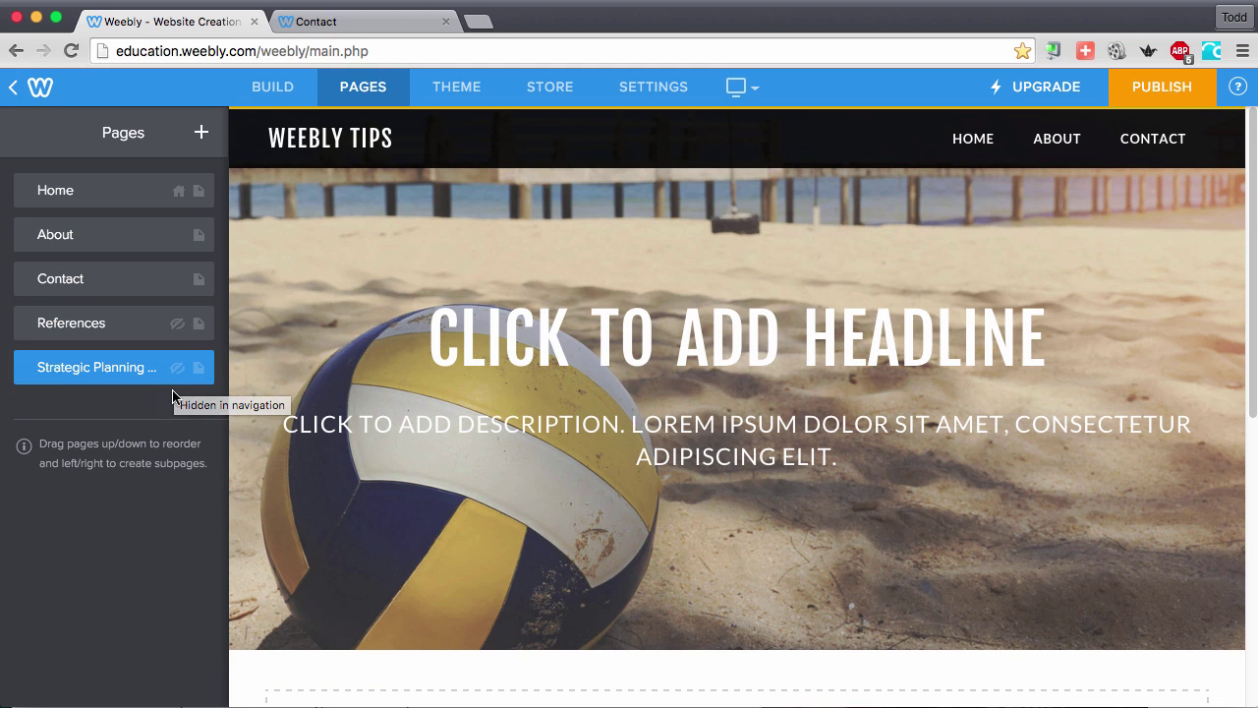
# Step: Set the Strategic Planning Map page's header type to No Header and return to the page list
pyautogui.click(127, 368)
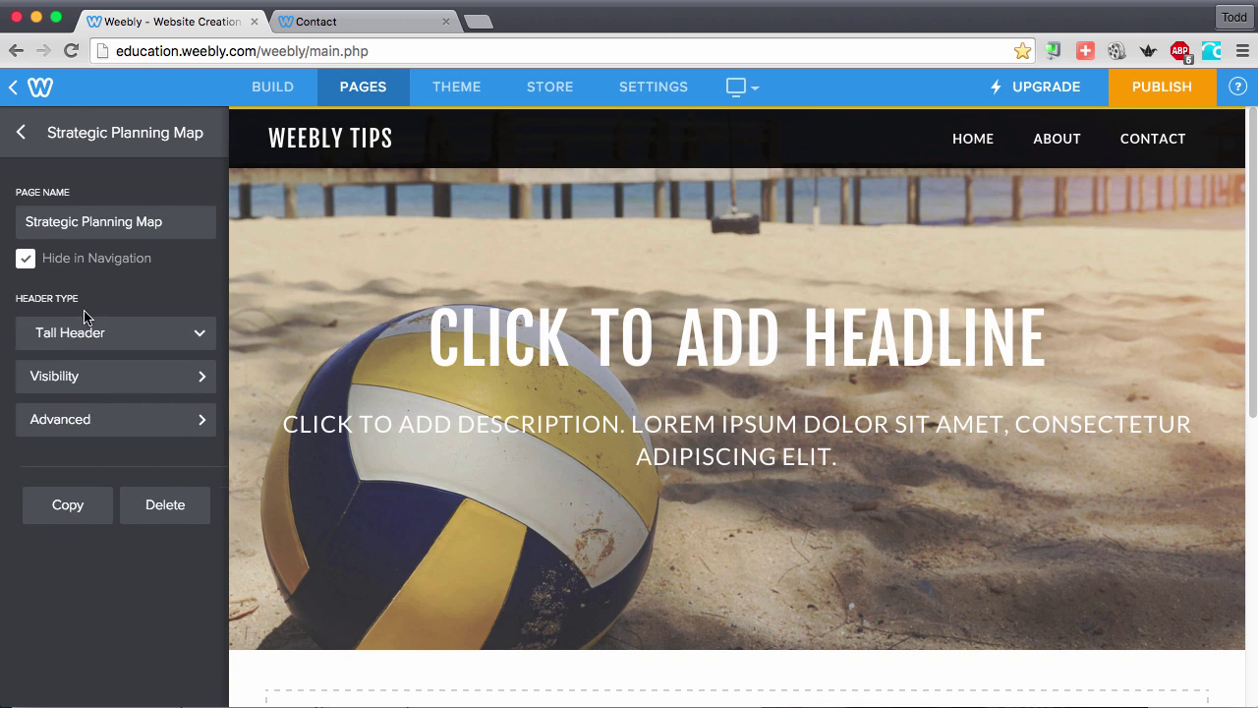
pyautogui.click(63, 333)
pyautogui.click(63, 437)
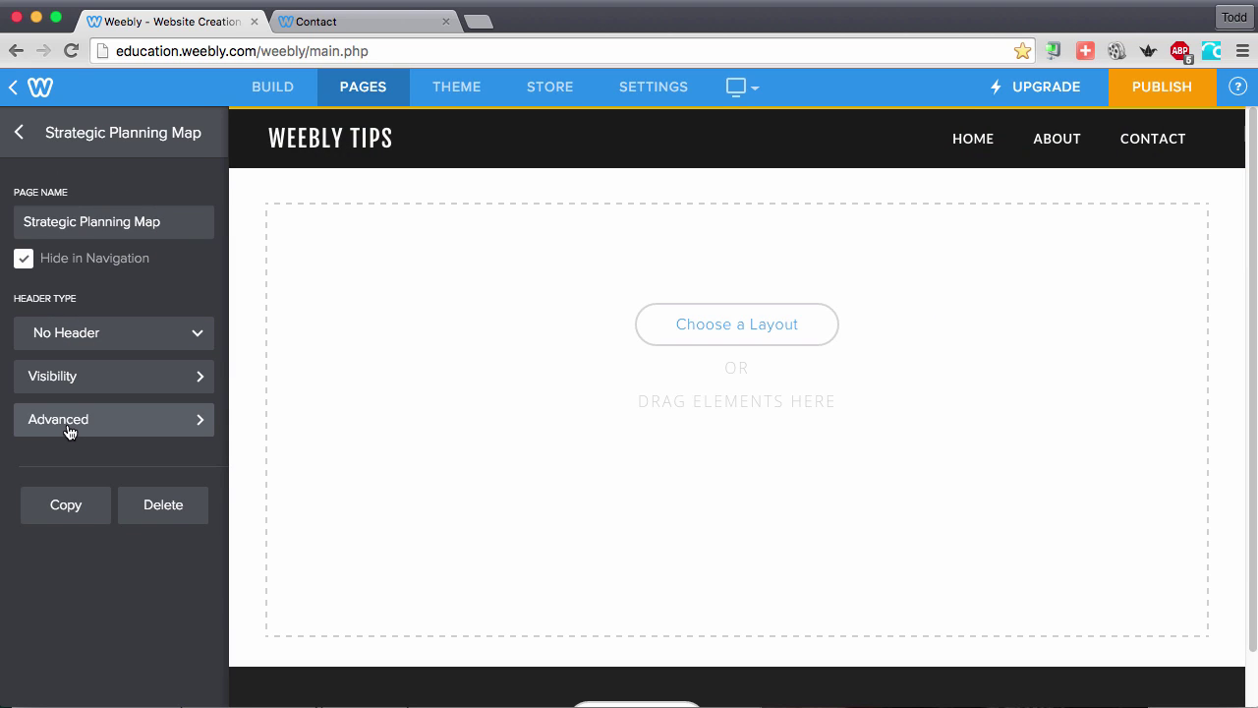
pyautogui.click(17, 135)
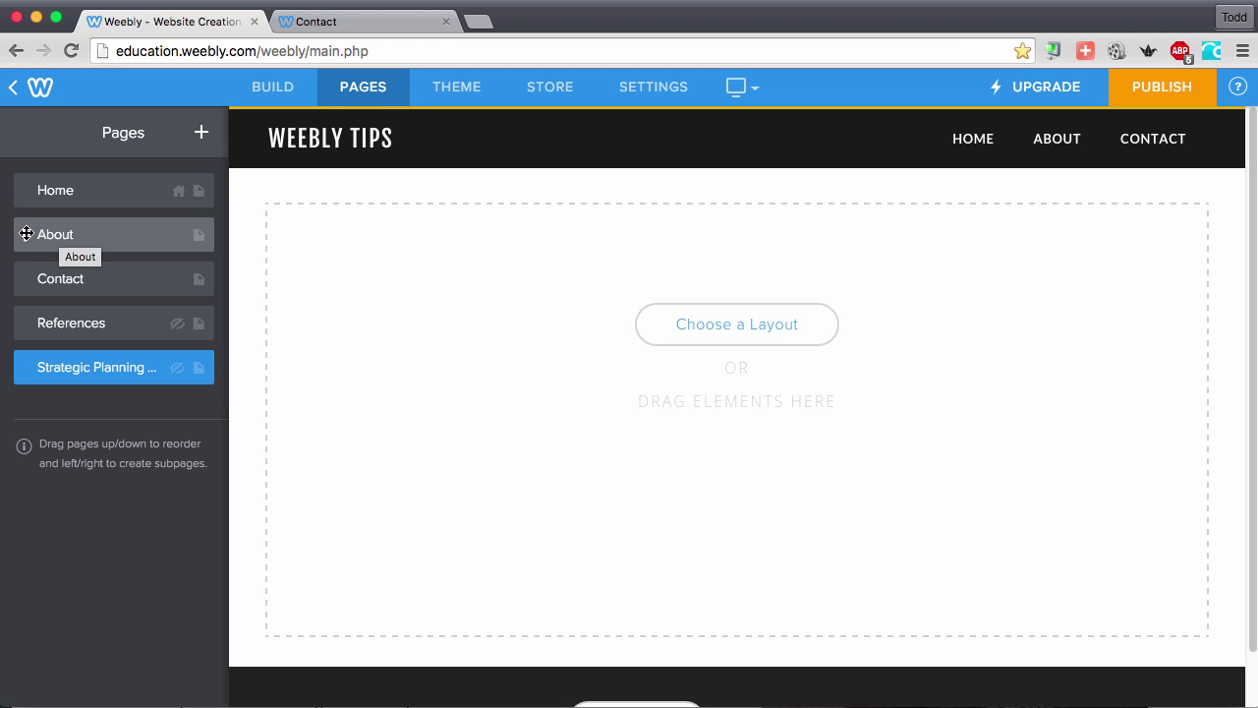
# Step: Add a standard page named "Test Page 1" with the header type Short Header and save it
pyautogui.click(200, 132)
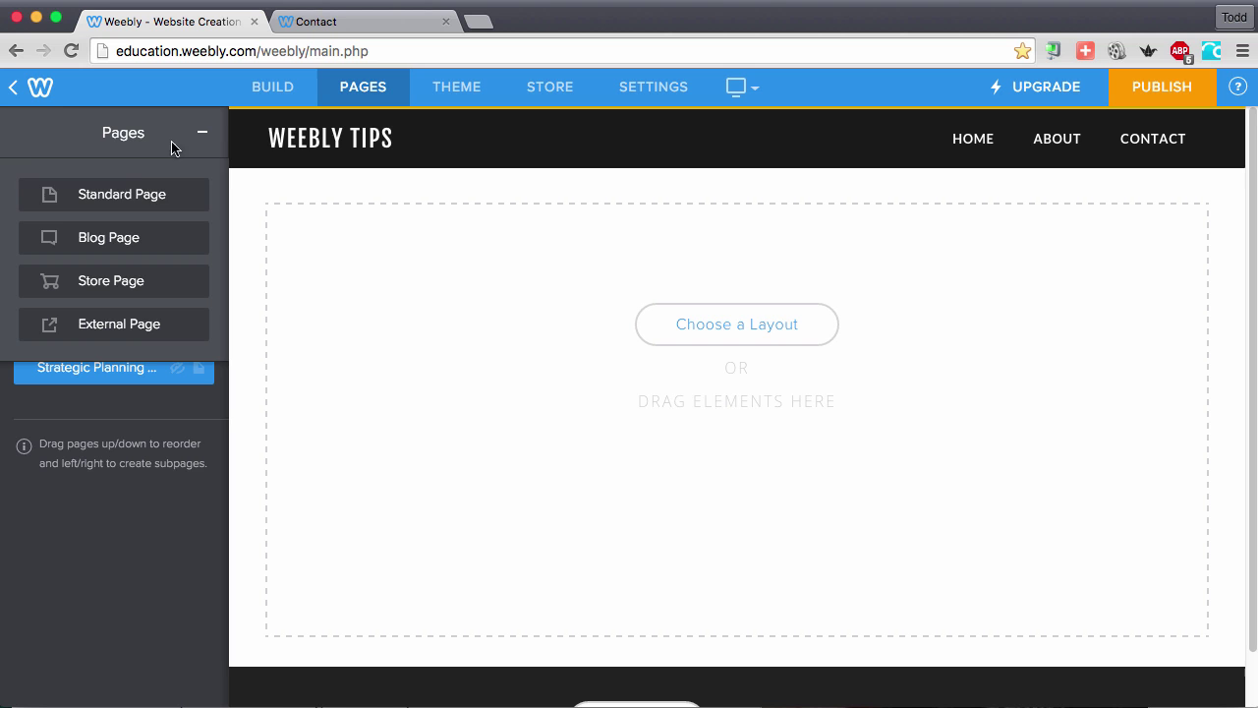
pyautogui.click(106, 195)
pyautogui.write('Test Page 1')
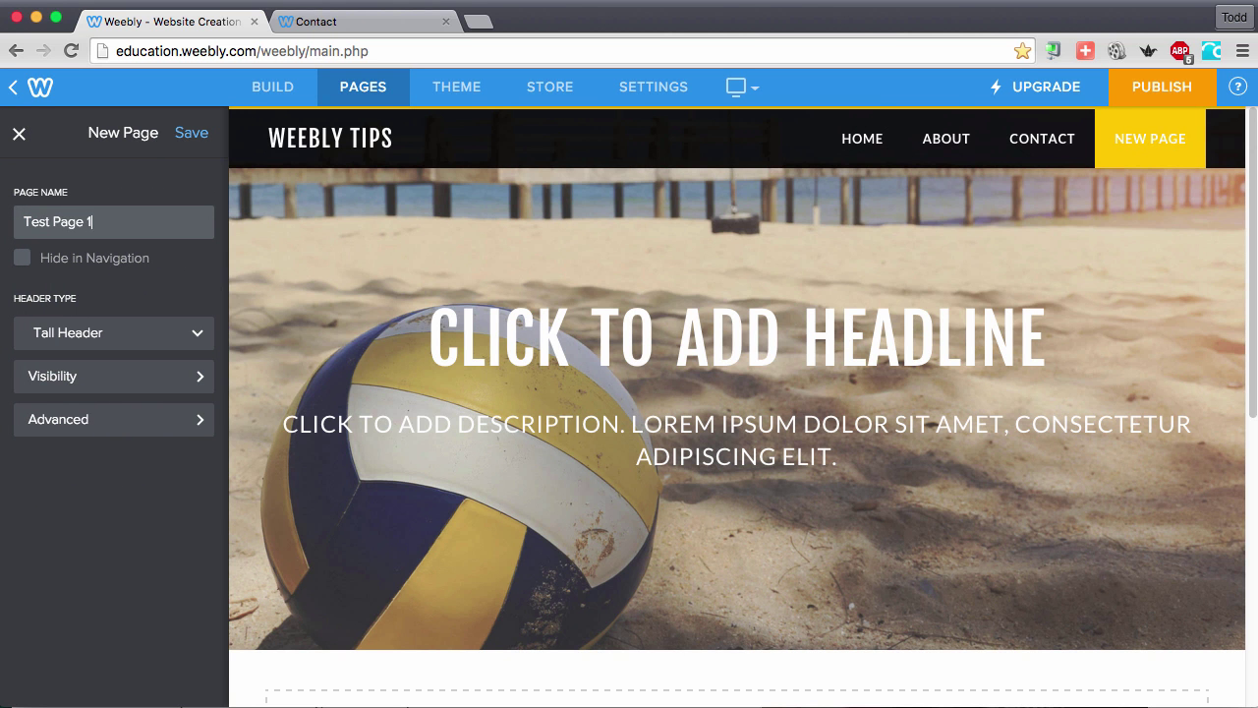
pyautogui.click(102, 331)
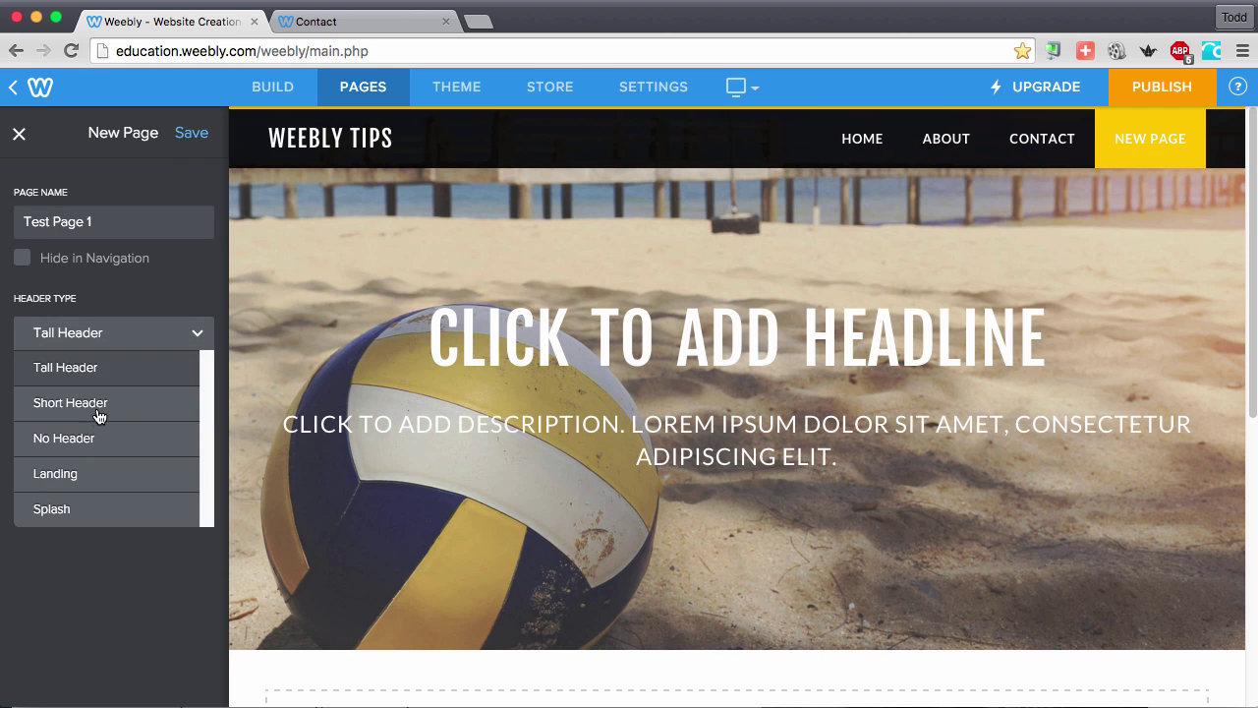
pyautogui.click(97, 405)
pyautogui.click(191, 137)
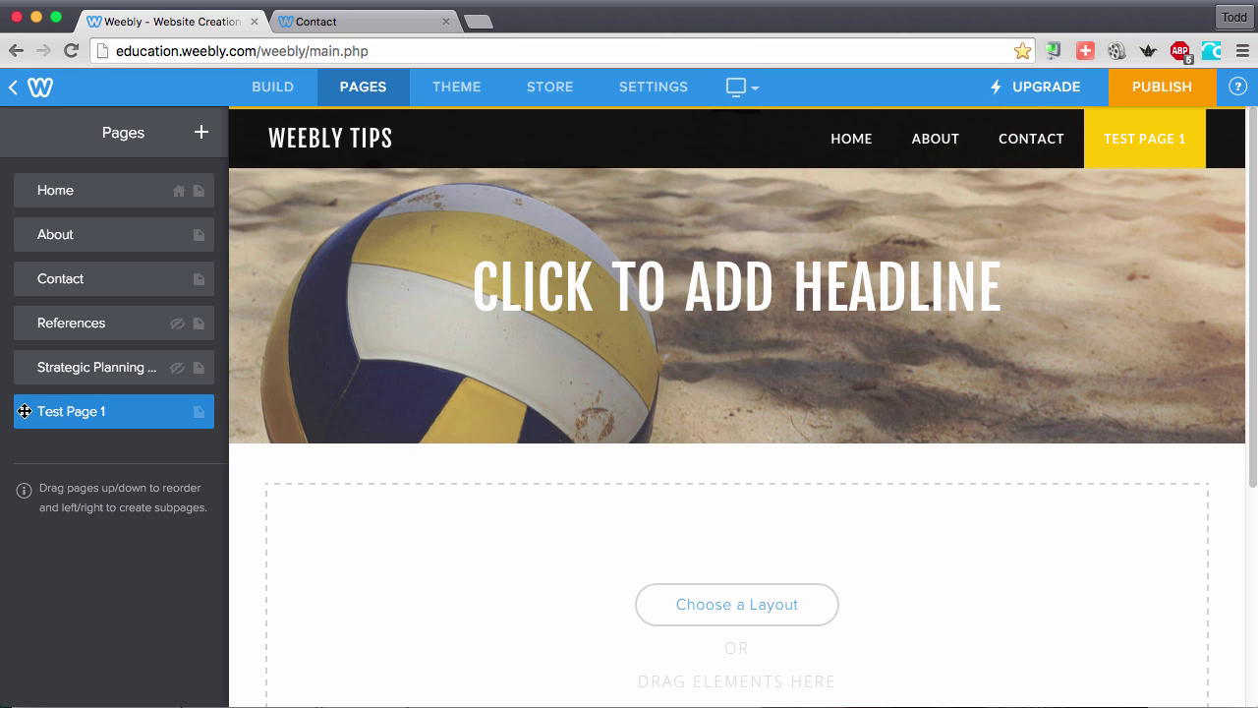
# Step: Make Test Page 1 a subpage of About, and open the Home page in the editor
pyautogui.moveTo(25, 411); pyautogui.dragTo(34, 279)
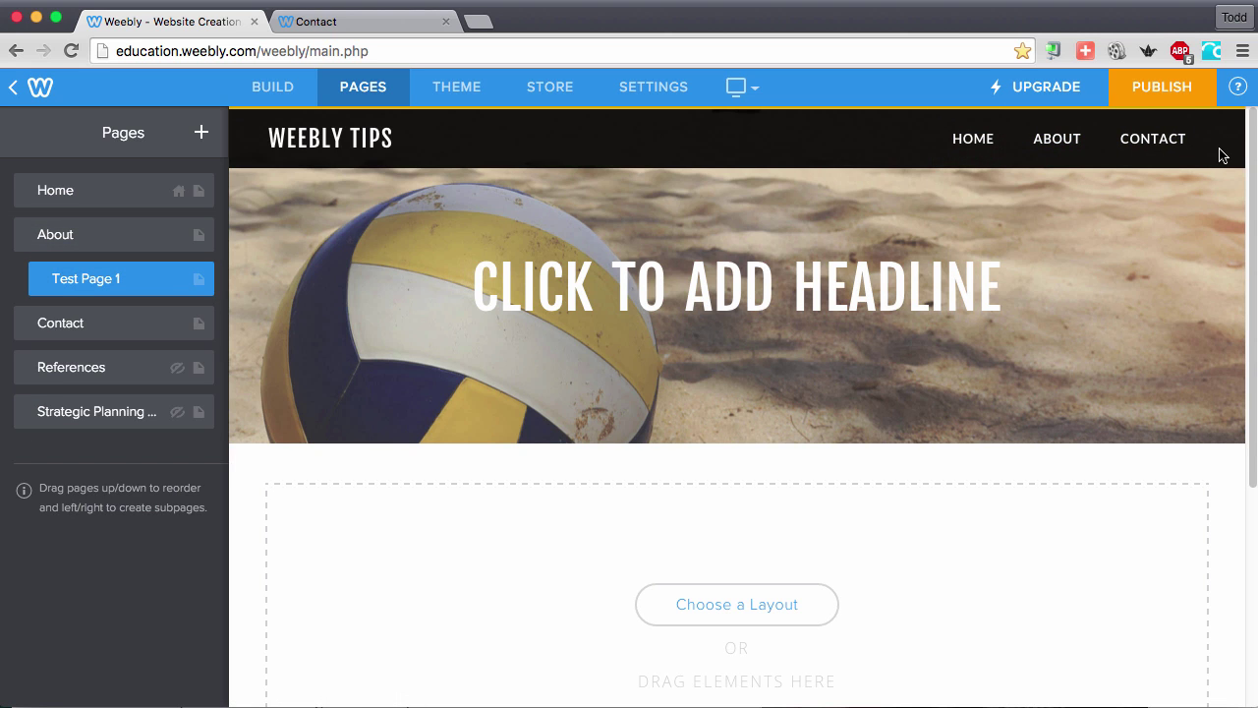
pyautogui.moveTo(1058, 148)
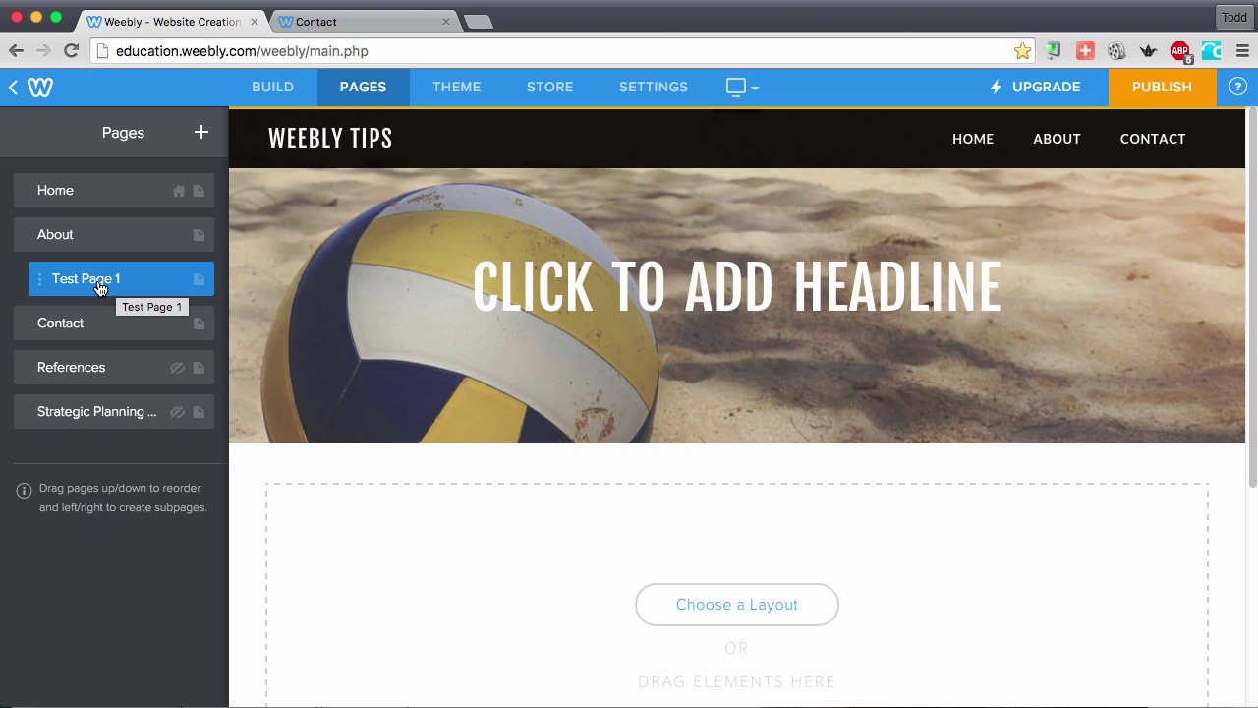
pyautogui.click(969, 139)
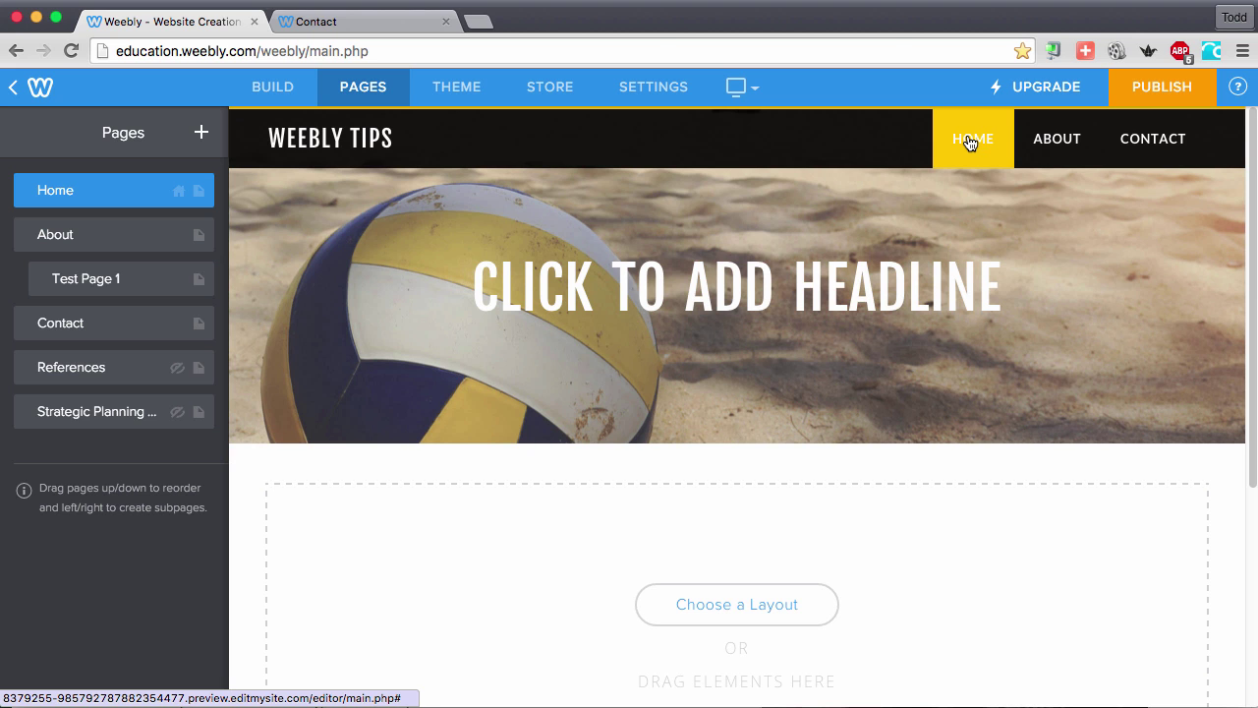
# Step: Try the first Home layout on the Home page, cancel its preview and close the layout chooser
pyautogui.scroll(-5, 514, 562)
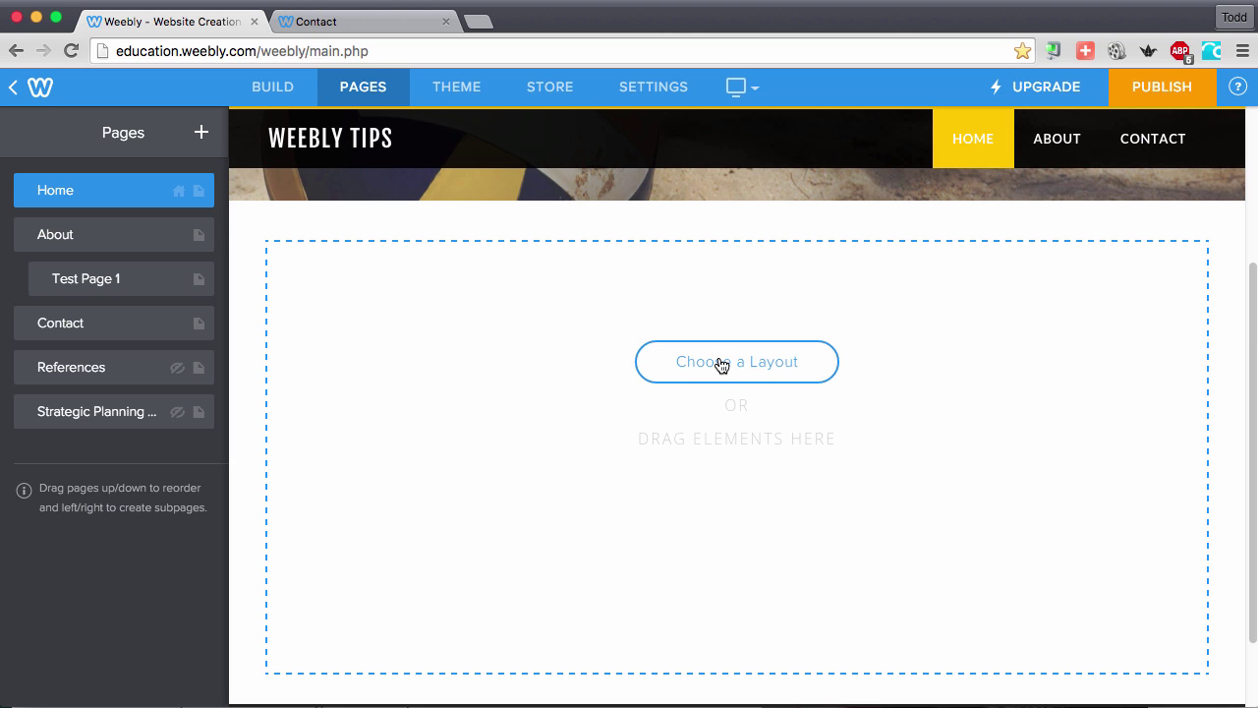
pyautogui.click(721, 363)
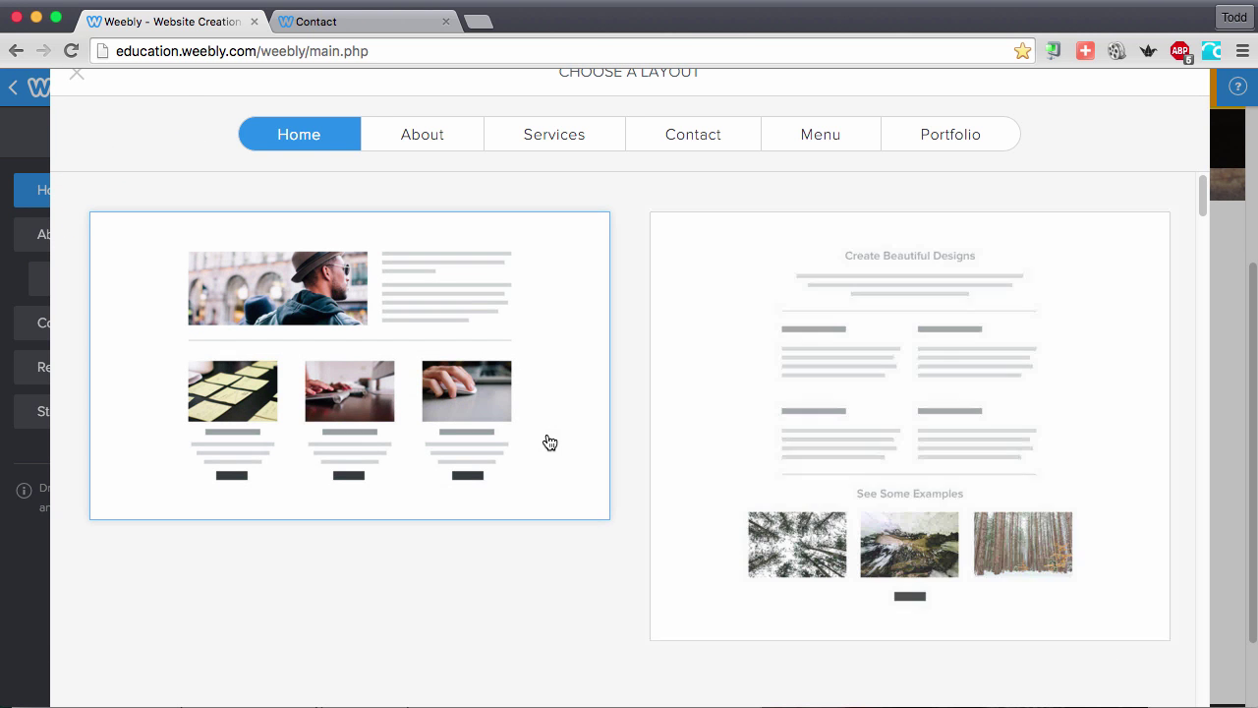
pyautogui.click(403, 408)
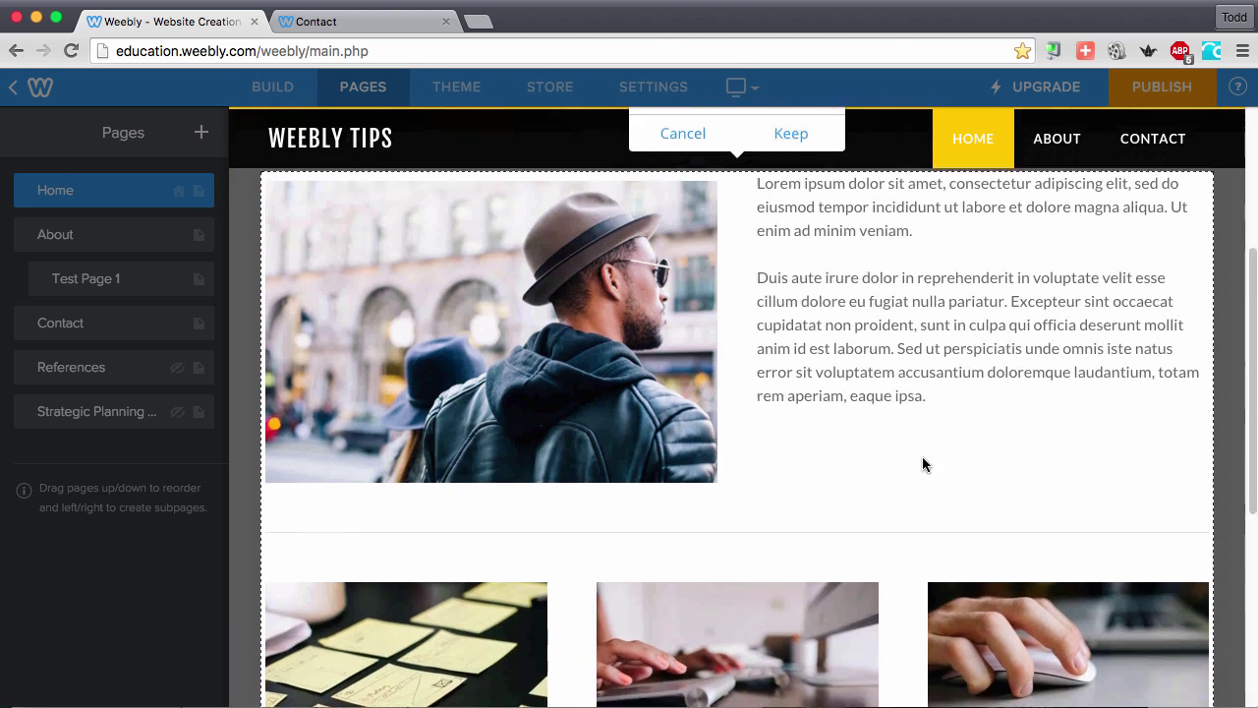
pyautogui.scroll(-5, 607, 579)
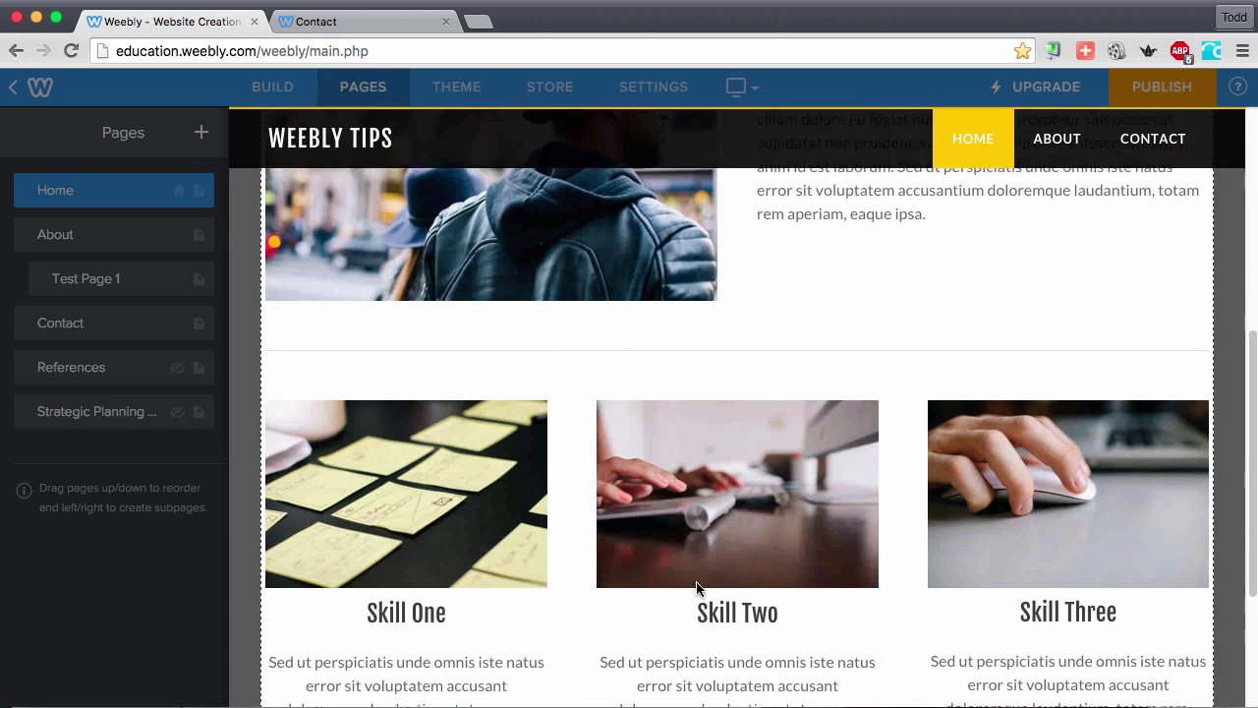
pyautogui.scroll(5, 745, 555)
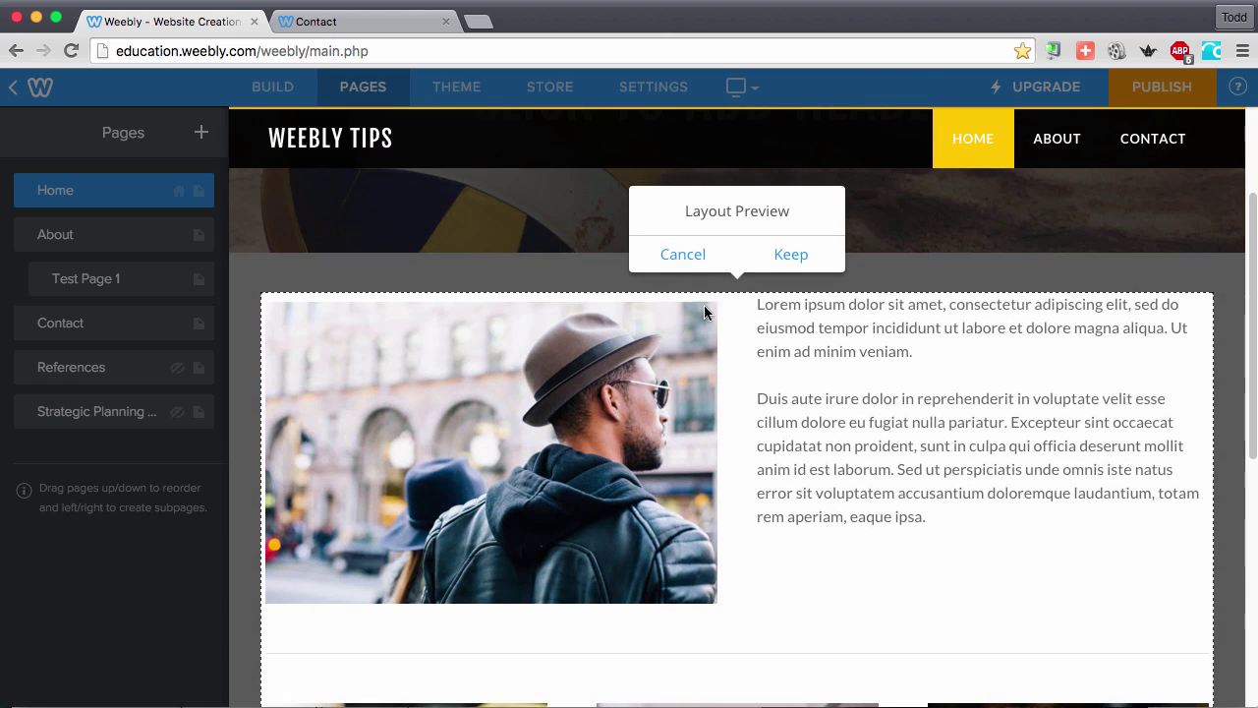
pyautogui.click(684, 255)
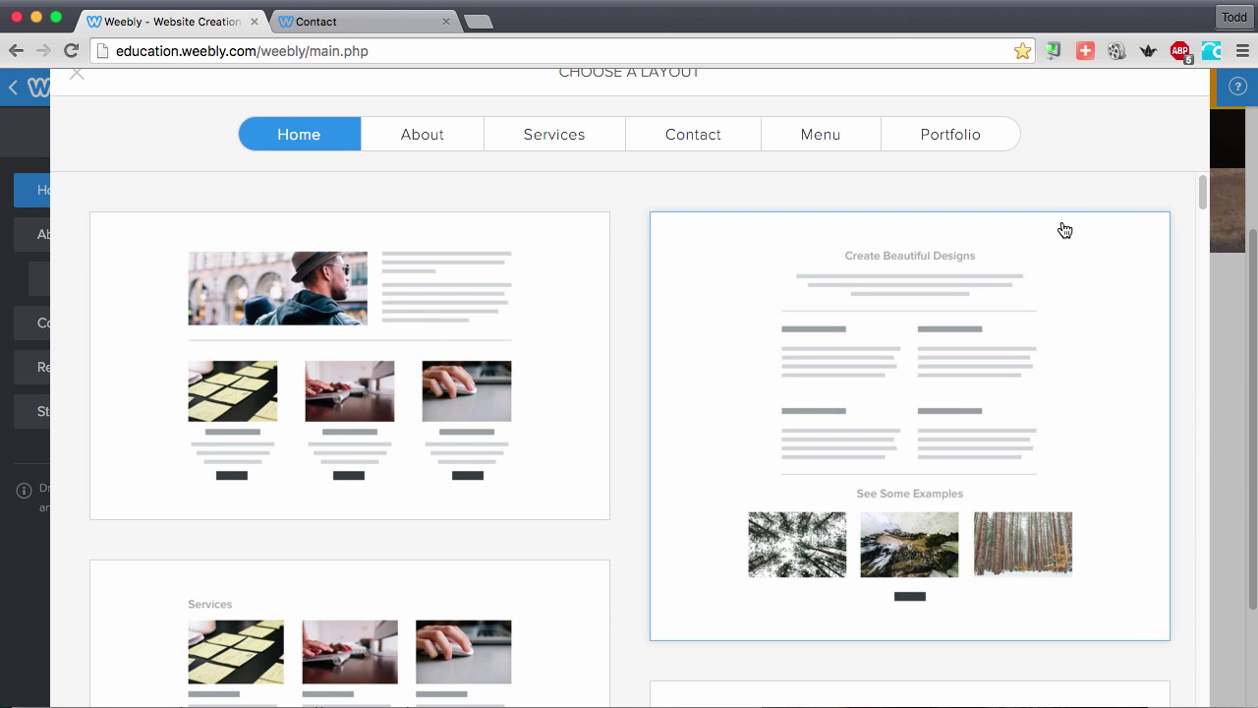
pyautogui.click(1223, 133)
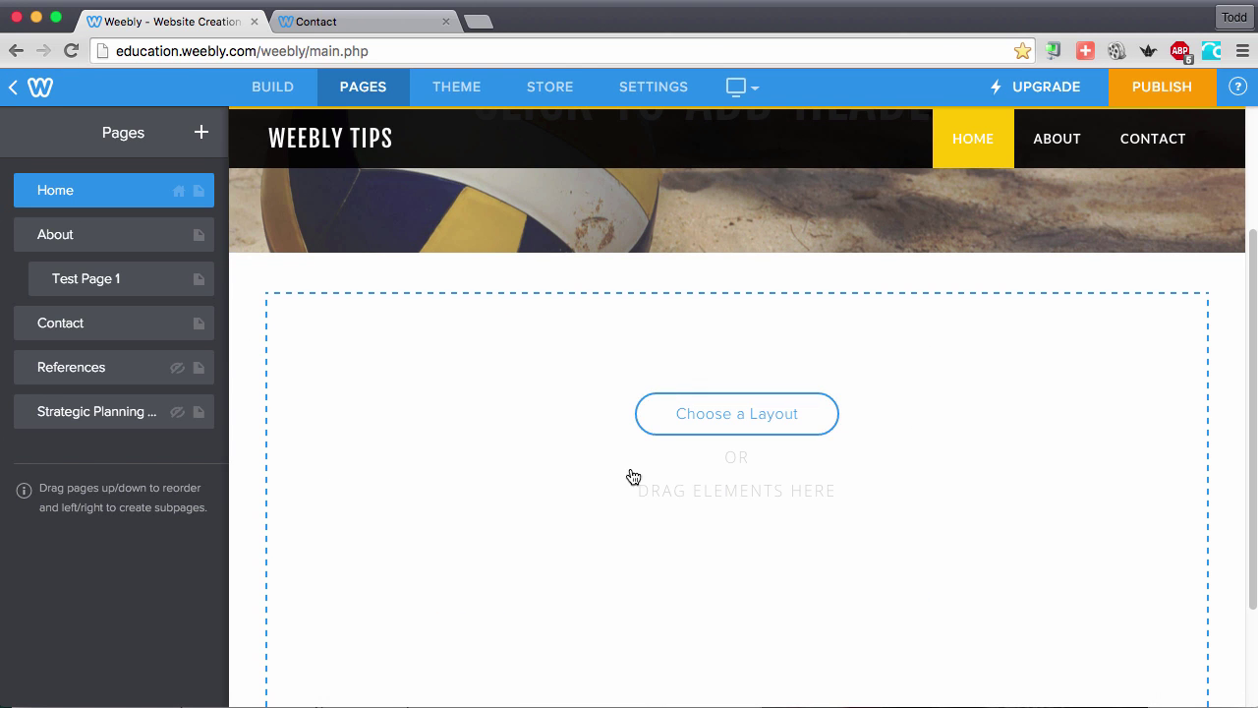
# Step: Add a Title element to the Home page's content area with the text "Weebly Tips Home"
pyautogui.click(273, 88)
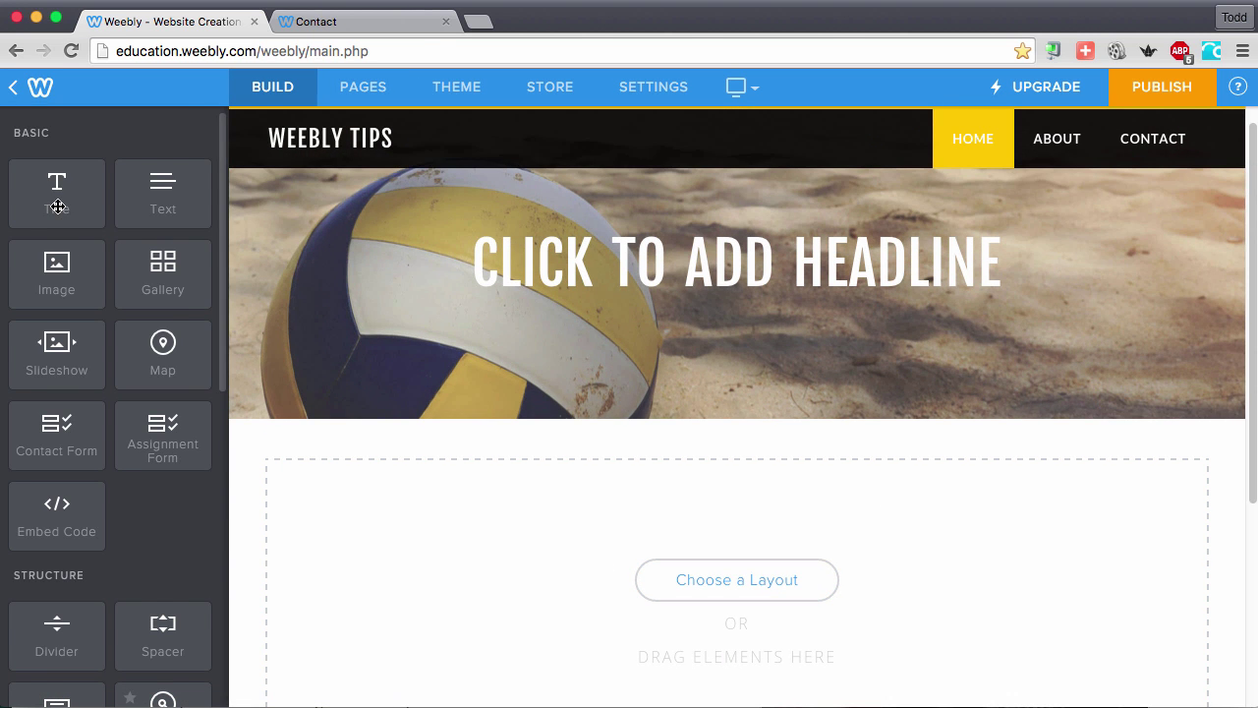
pyautogui.moveTo(51, 198); pyautogui.dragTo(402, 481)
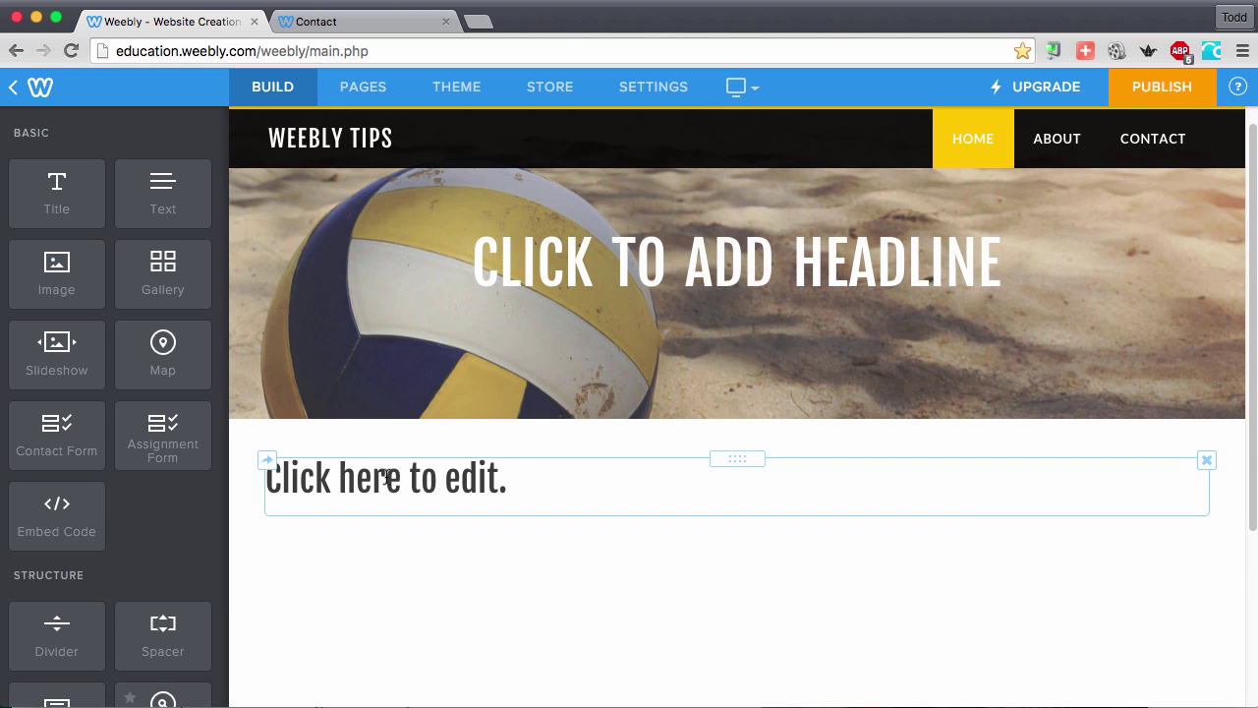
pyautogui.click(386, 477)
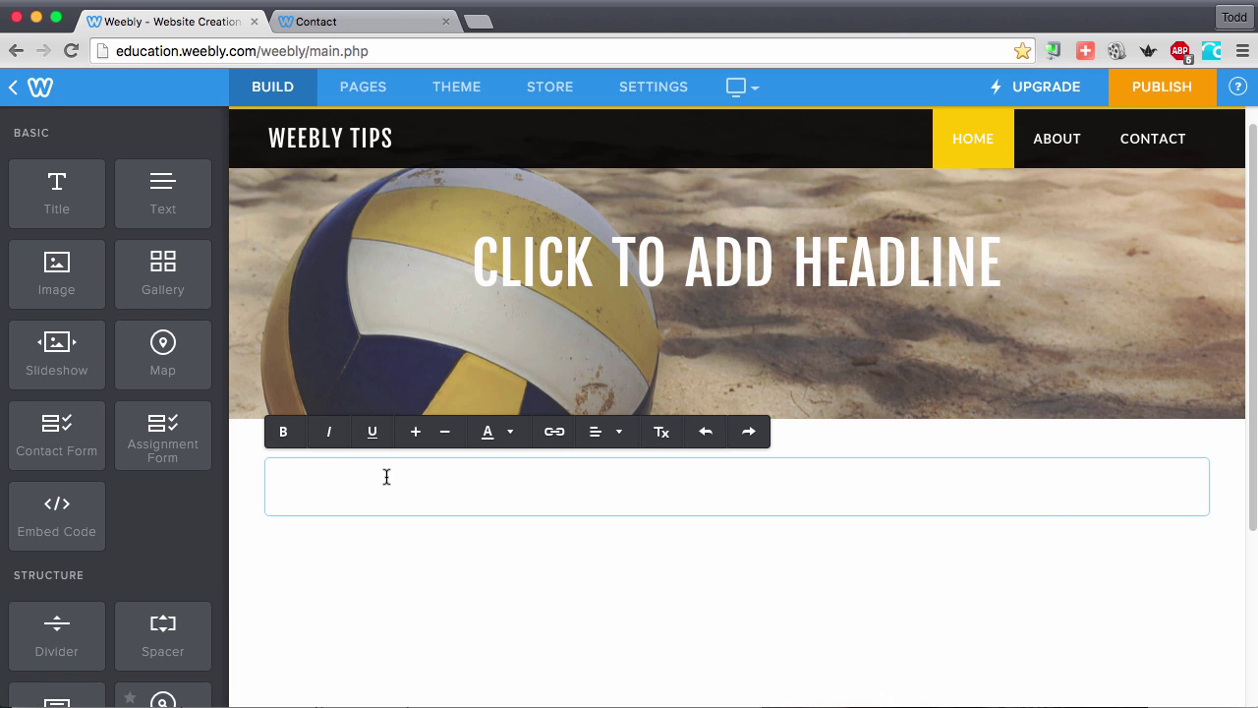
pyautogui.write('Weebly T')
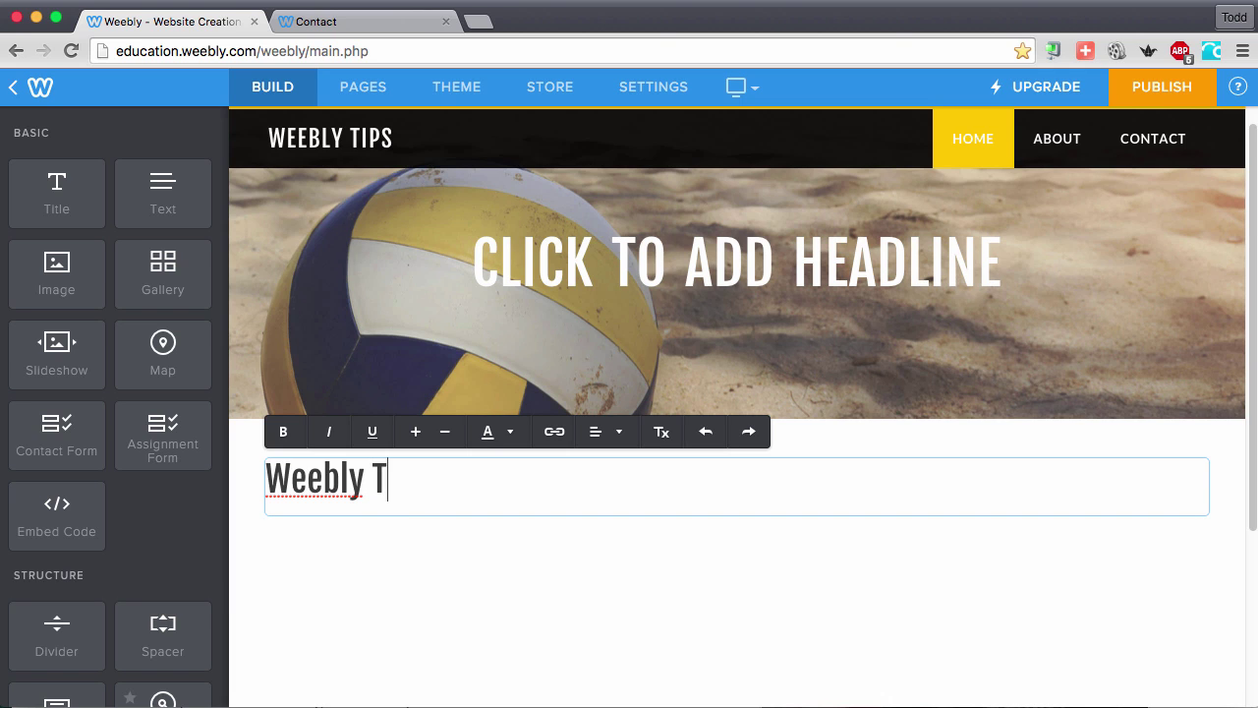
pyautogui.write('ips Home')
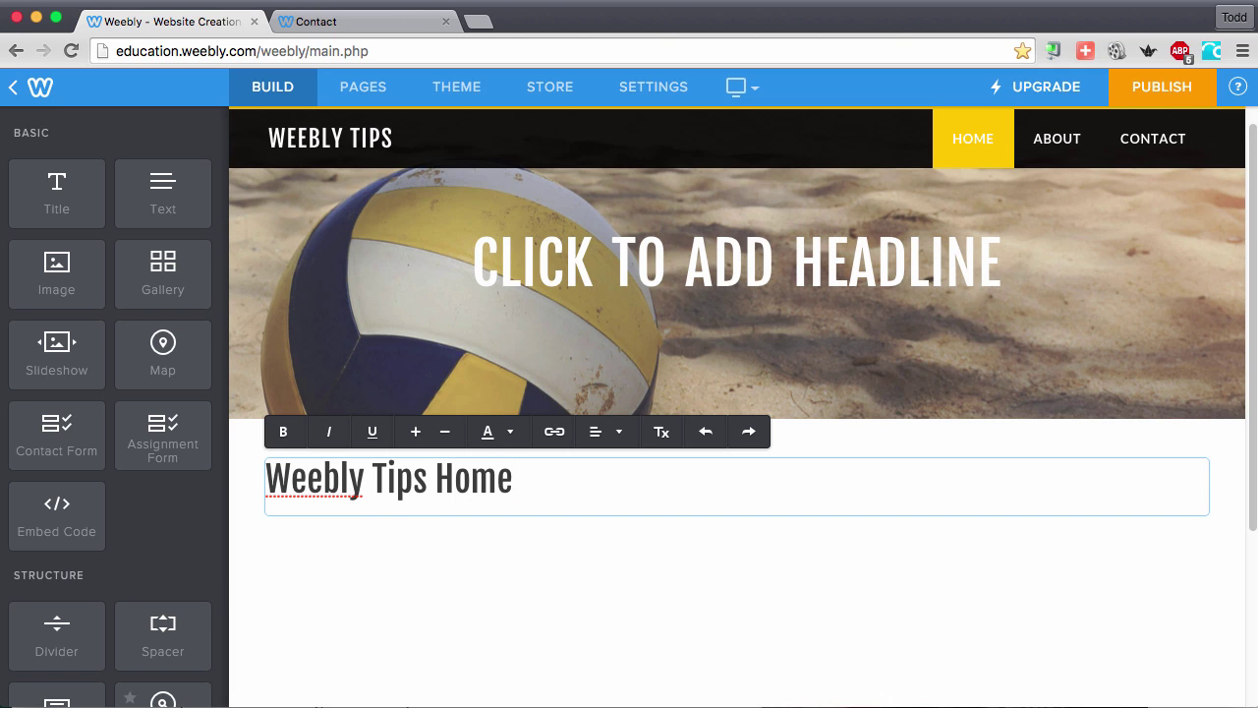
pyautogui.click(379, 575)
# Step: Add a Text element to the Home page and position it at full width directly below the title
pyautogui.scroll(-1, 369, 575)
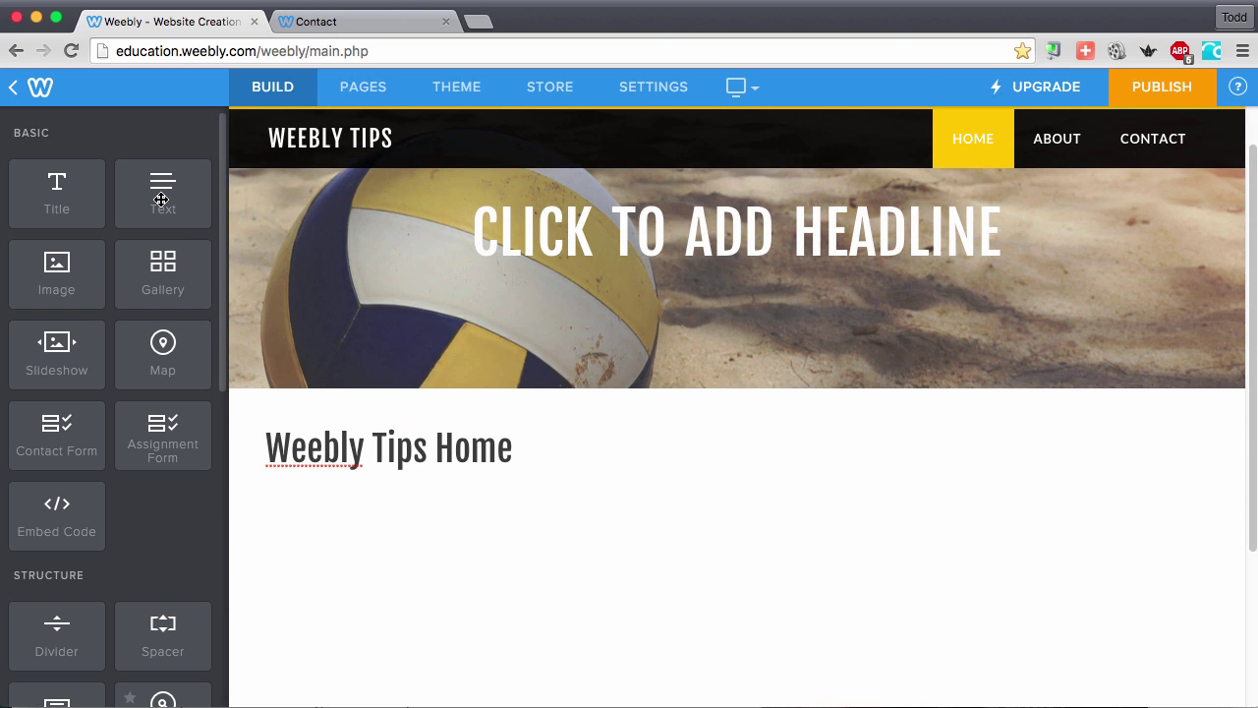
pyautogui.moveTo(162, 199); pyautogui.dragTo(426, 322)
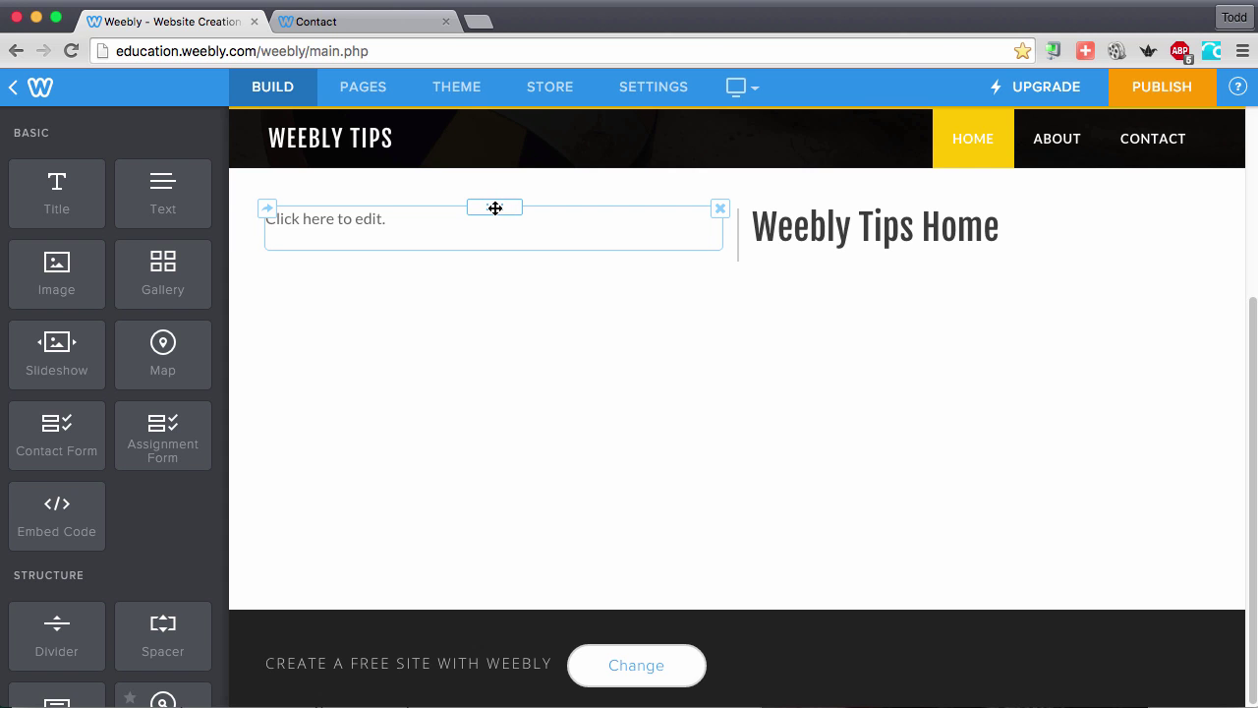
pyautogui.moveTo(495, 208); pyautogui.dragTo(744, 272)
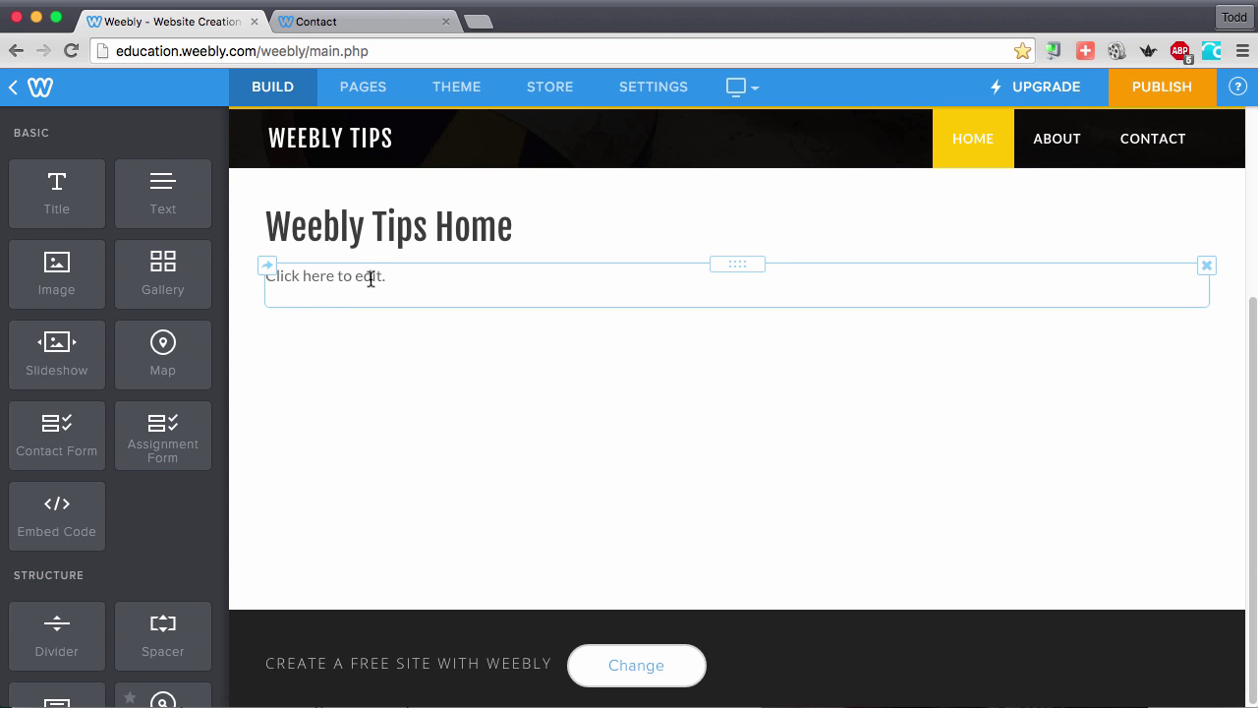
# Step: Add an Image element below the title, try it to the right of the text block and settle it on the text's left side
pyautogui.moveTo(54, 280); pyautogui.dragTo(729, 312)
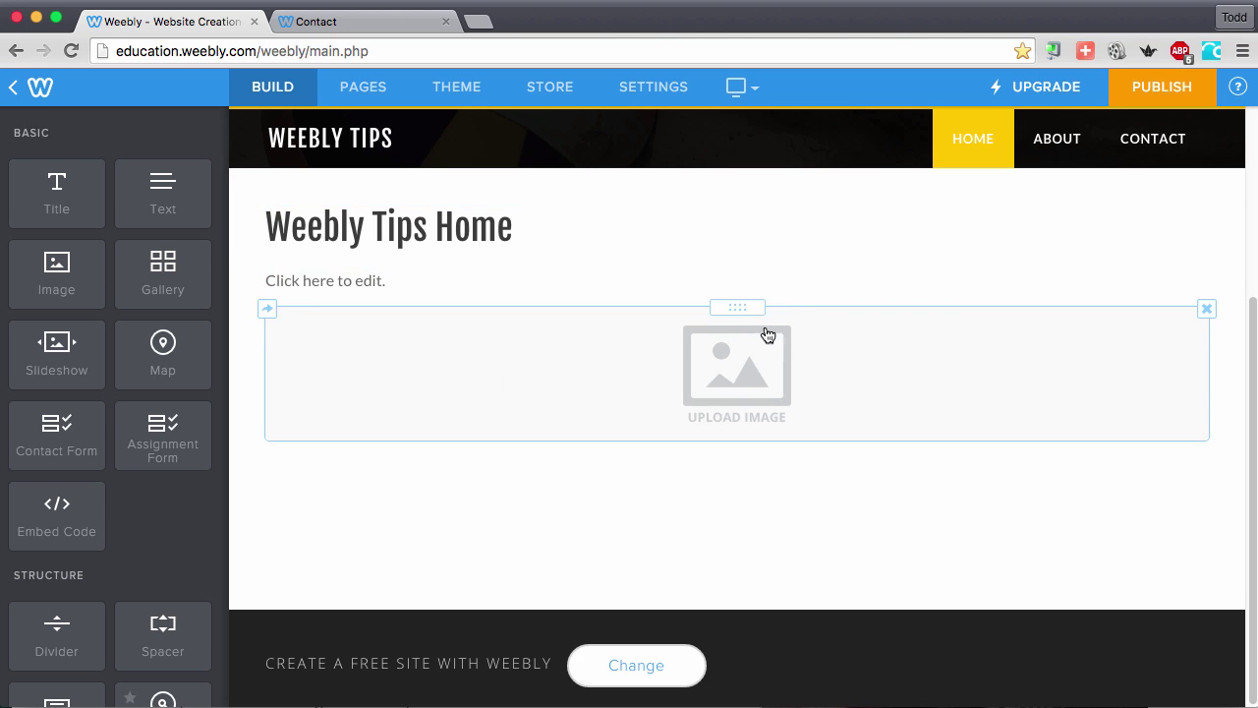
pyautogui.moveTo(742, 309); pyautogui.dragTo(1207, 296)
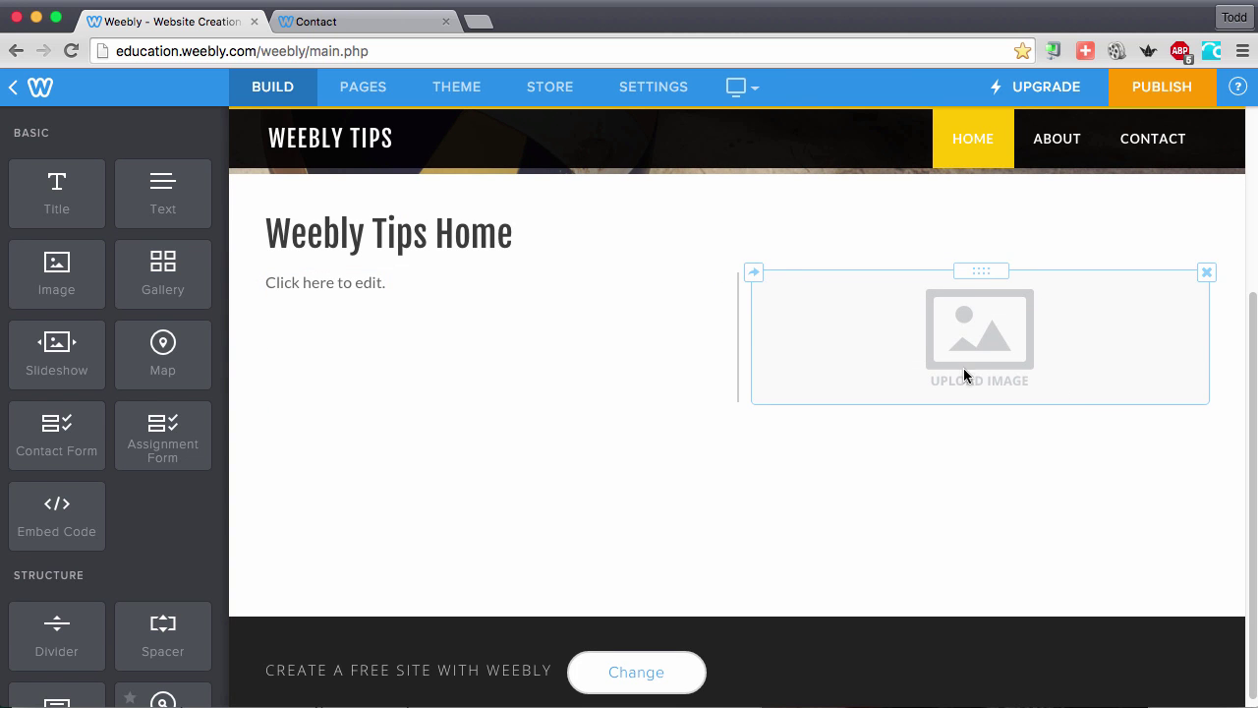
pyautogui.moveTo(966, 282); pyautogui.dragTo(264, 442)
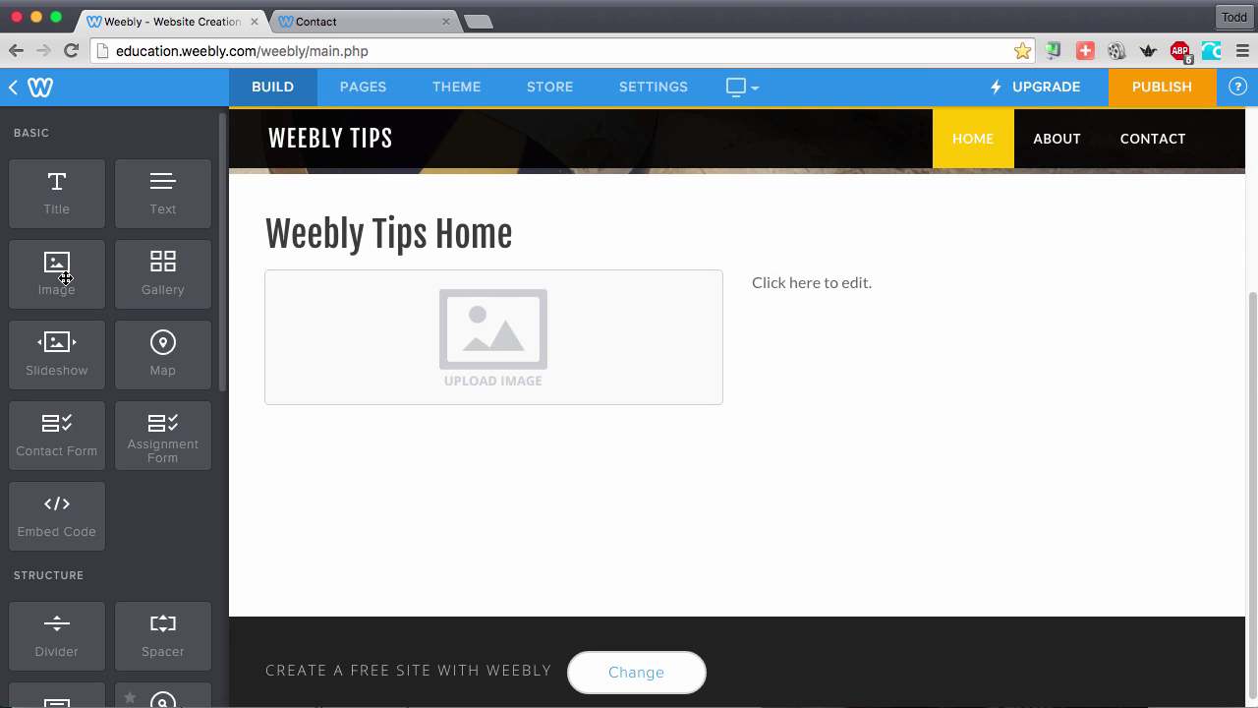
# Step: Add a second Image element on the text block's right side and narrow both image columns to widen the text between them
pyautogui.moveTo(61, 280); pyautogui.dragTo(1240, 313)
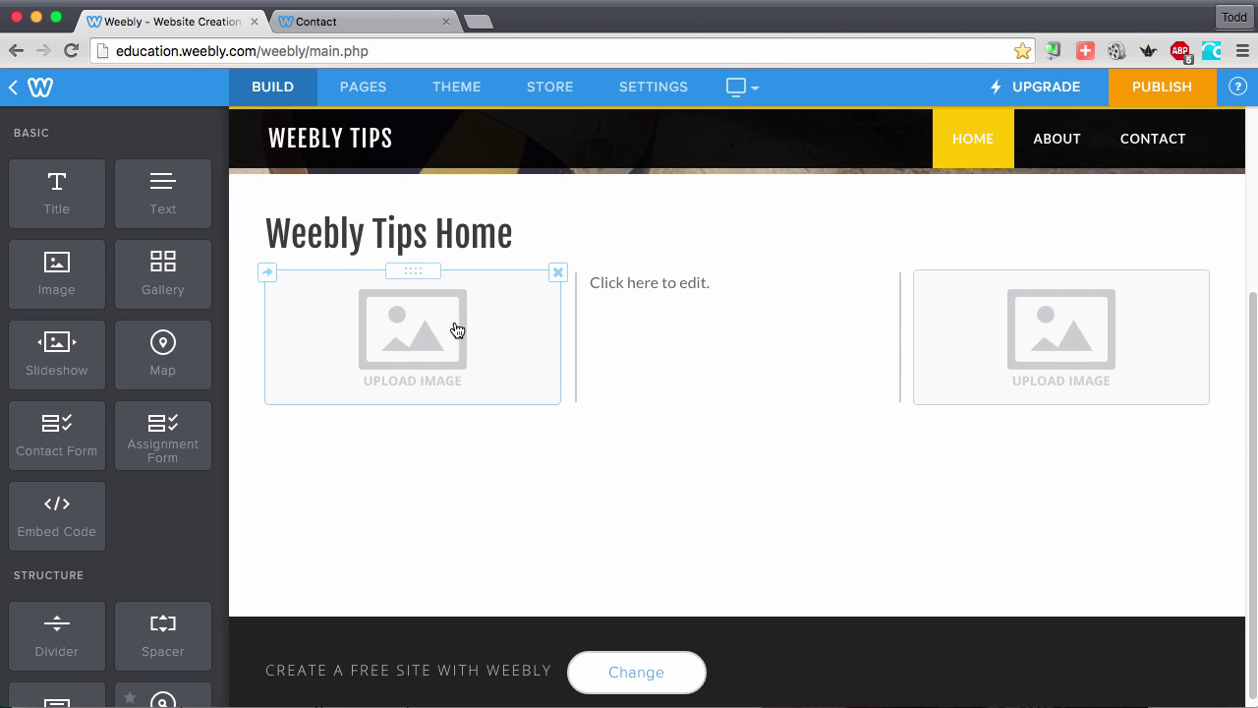
pyautogui.moveTo(574, 351); pyautogui.dragTo(406, 351)
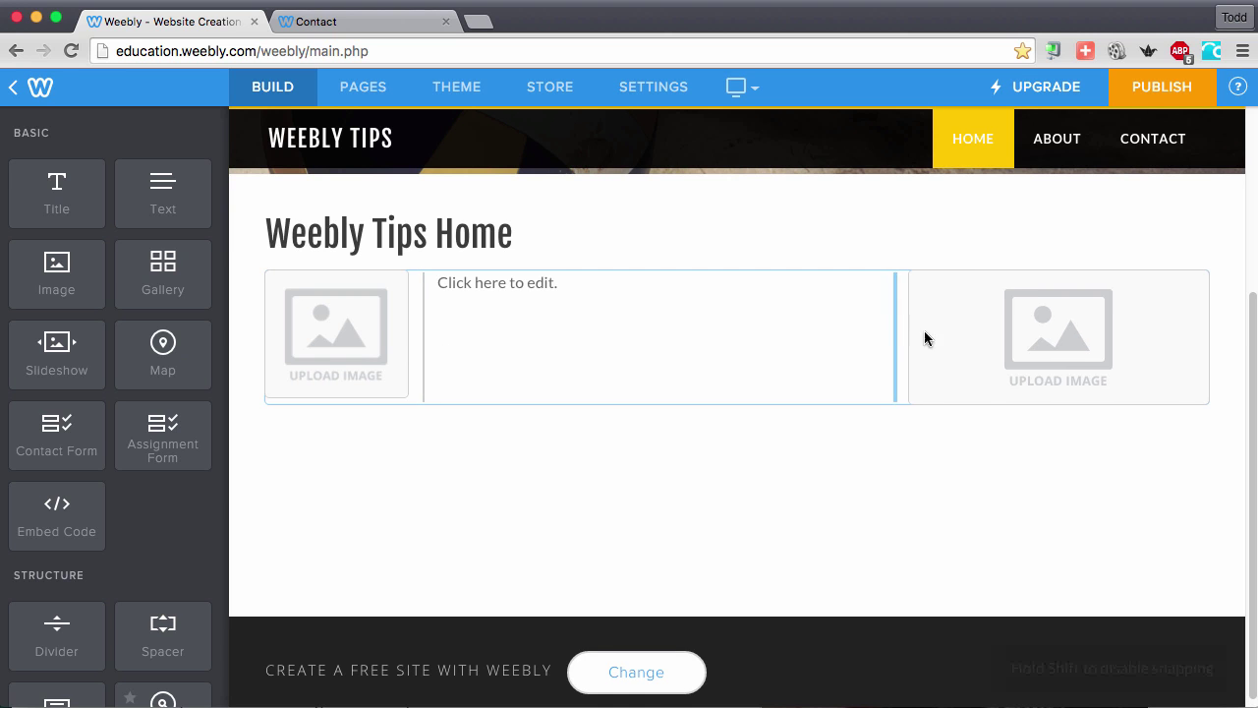
pyautogui.moveTo(924, 332); pyautogui.dragTo(1059, 332)
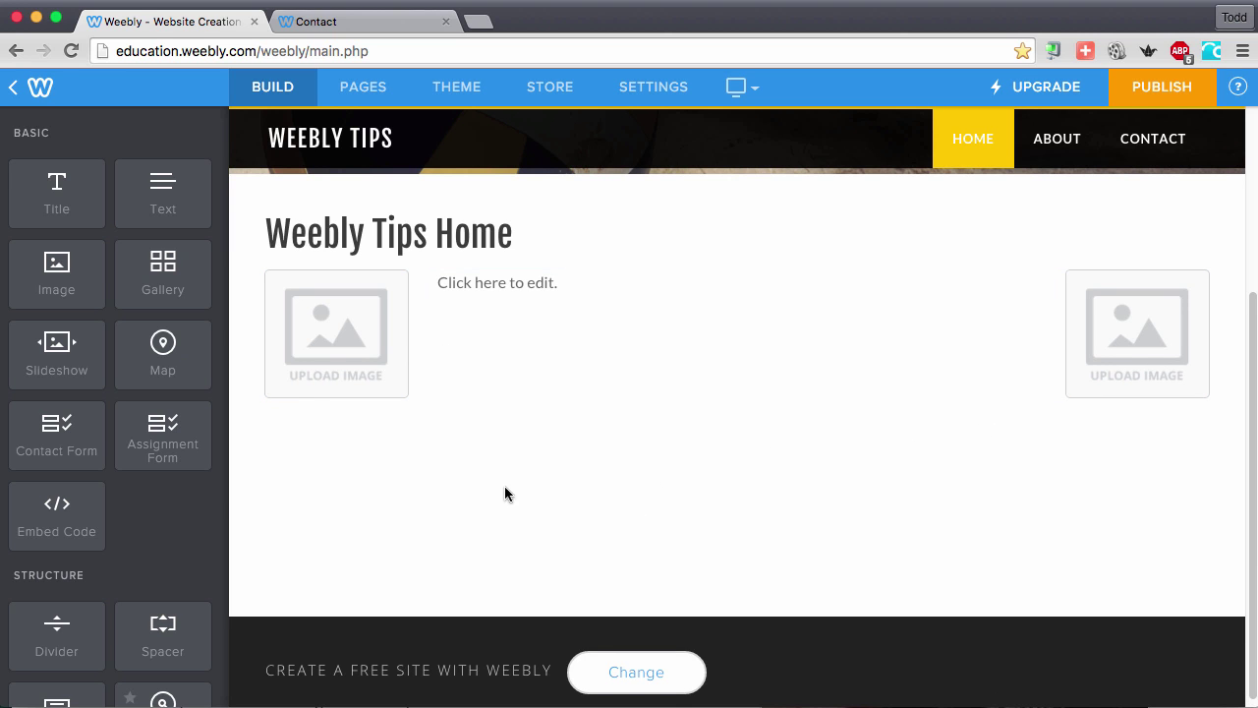
# Step: Try a Divider element below the row of images and text and delete it again
pyautogui.scroll(-3, 160, 501)
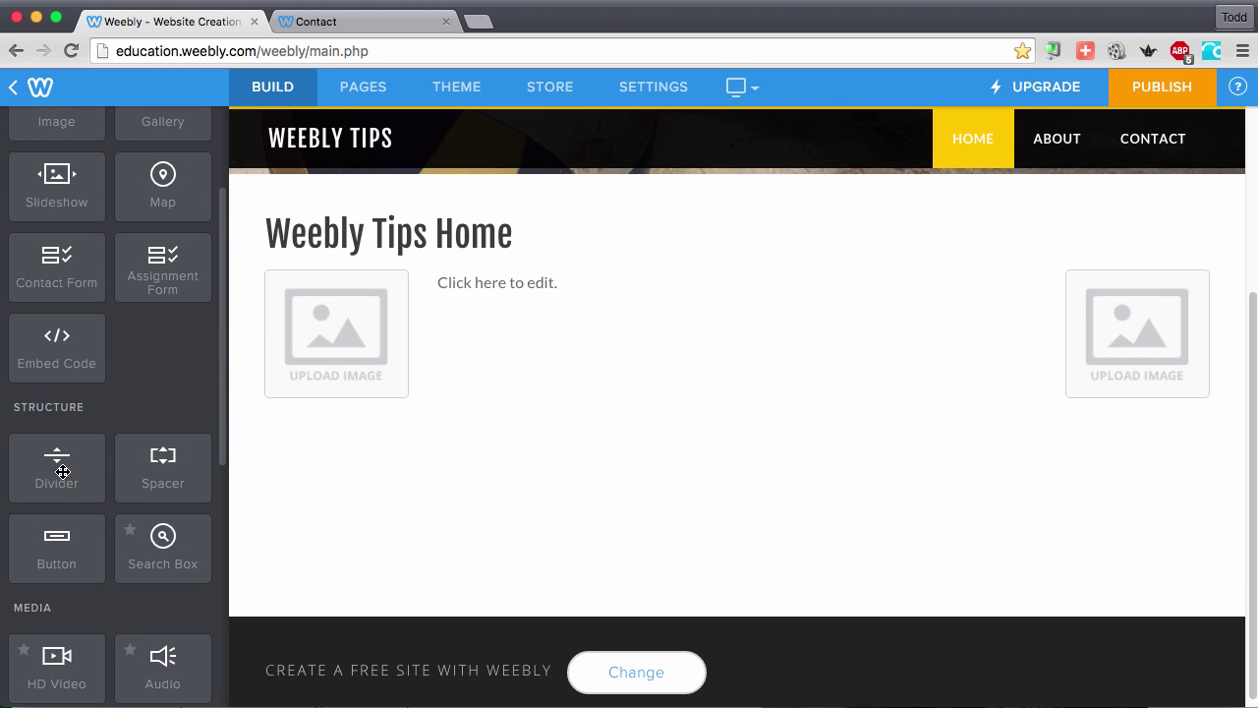
pyautogui.moveTo(59, 472); pyautogui.dragTo(521, 456)
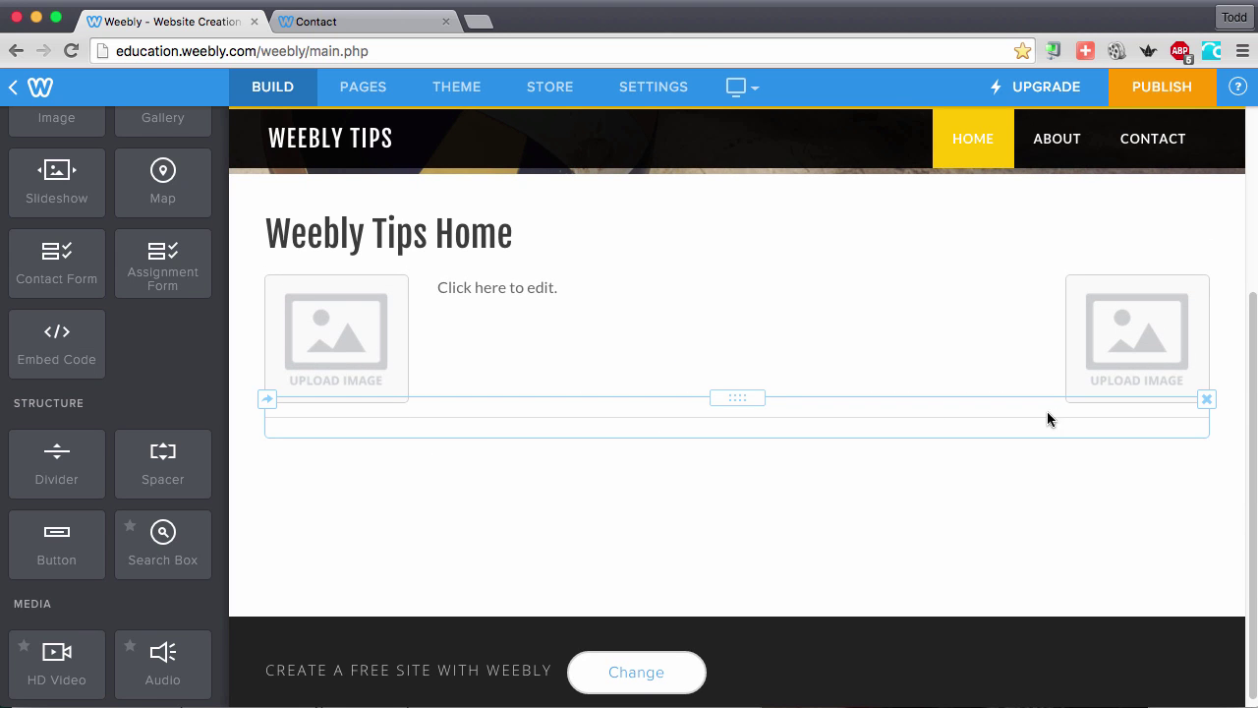
pyautogui.click(1206, 403)
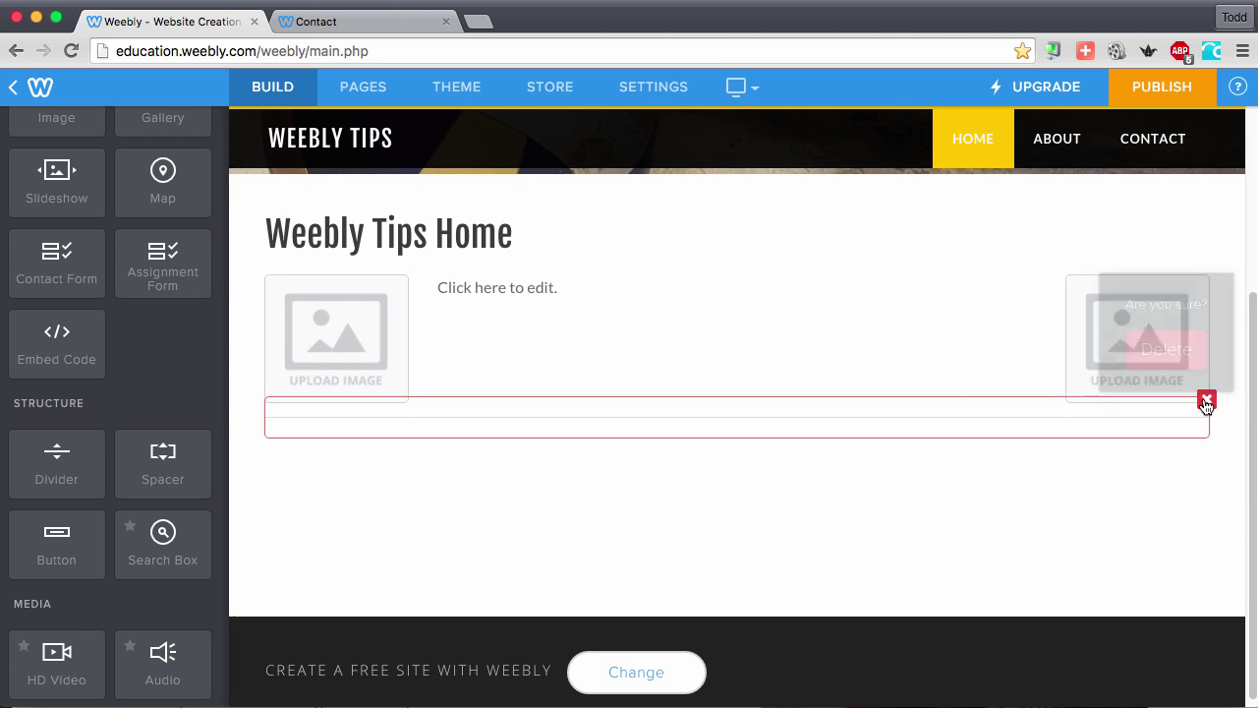
pyautogui.click(1167, 337)
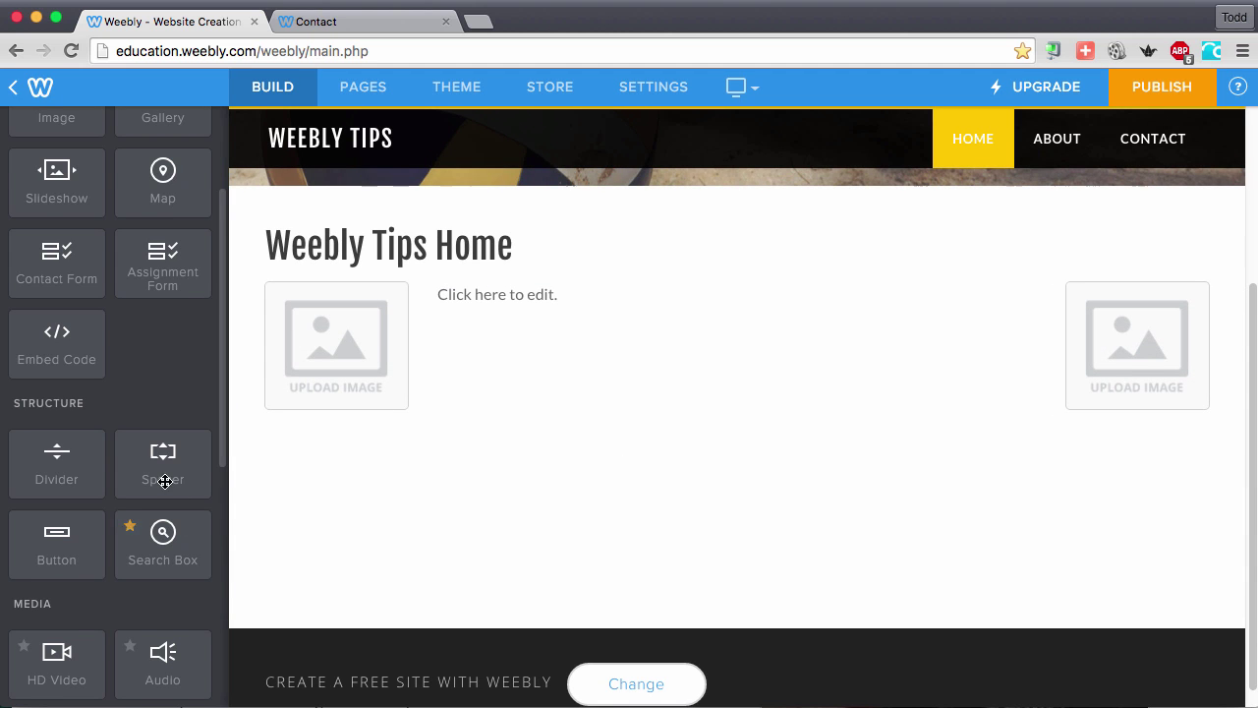
# Step: Add a Spacer element below the row of images and text and move the second image beneath it at full width
pyautogui.moveTo(158, 474); pyautogui.dragTo(550, 486)
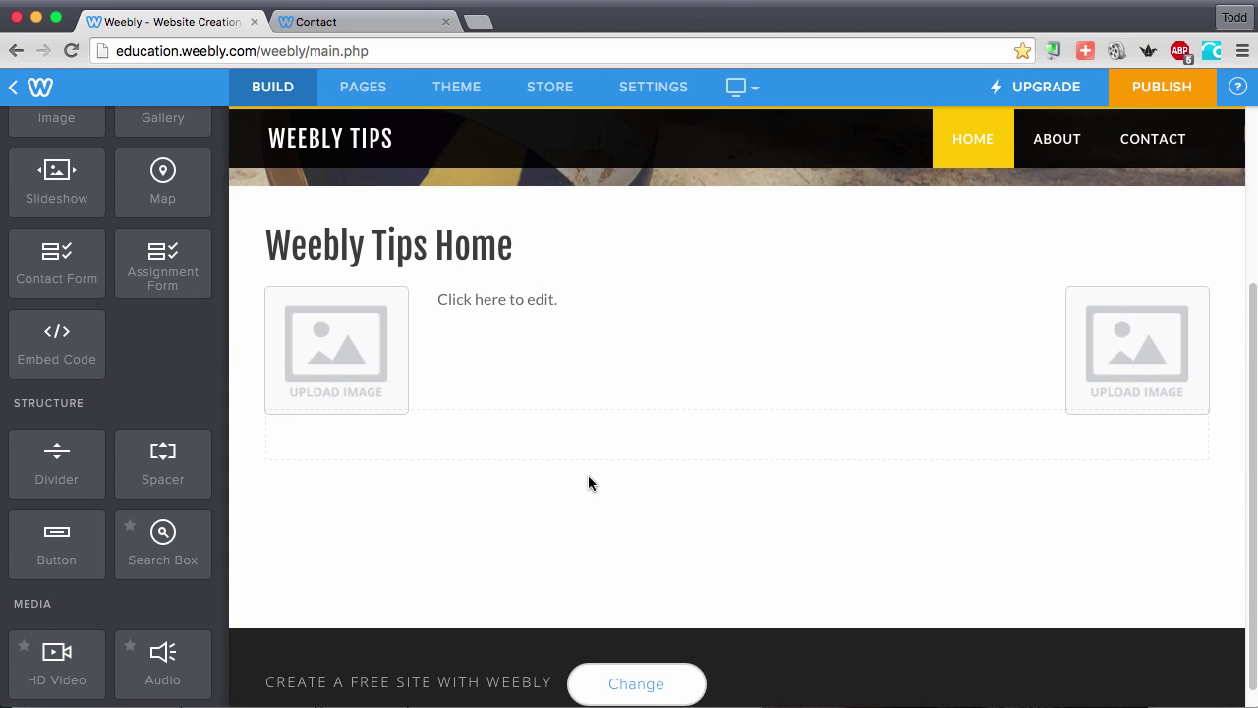
pyautogui.moveTo(1134, 287); pyautogui.dragTo(986, 459)
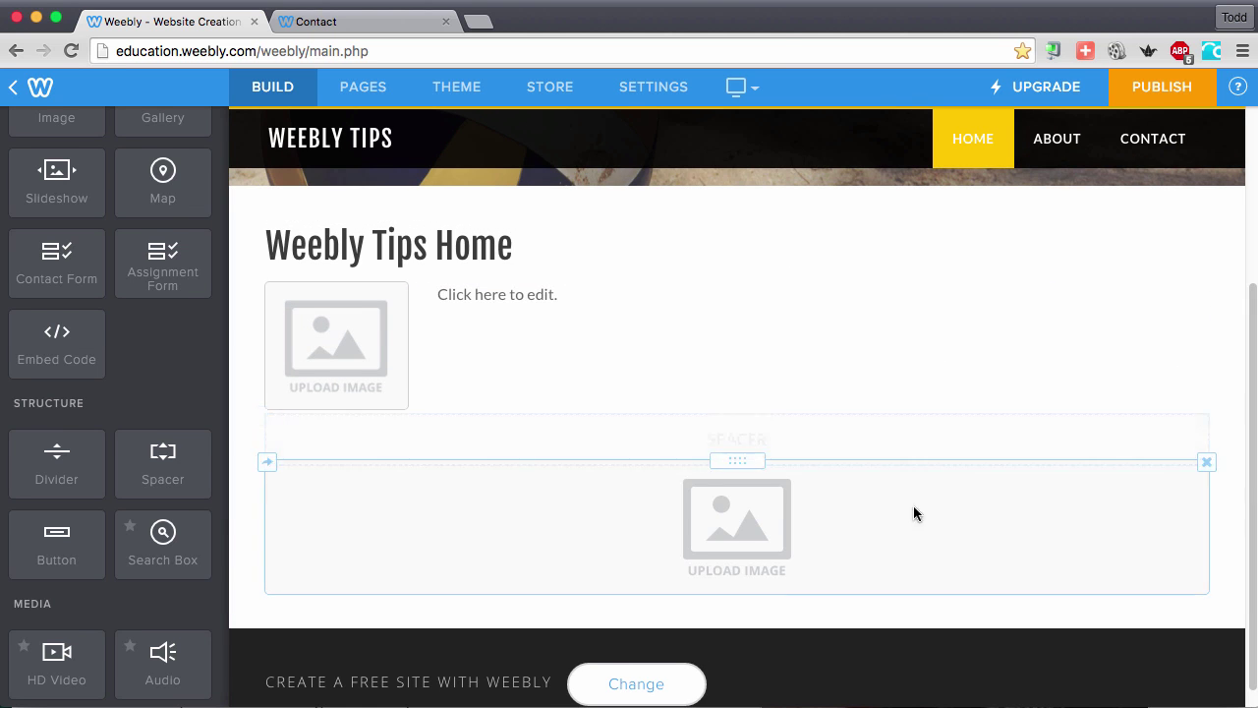
# Step: Add a Text element to the left of the lower image and widen its column so the image becomes narrower
pyautogui.scroll(5, 144, 291)
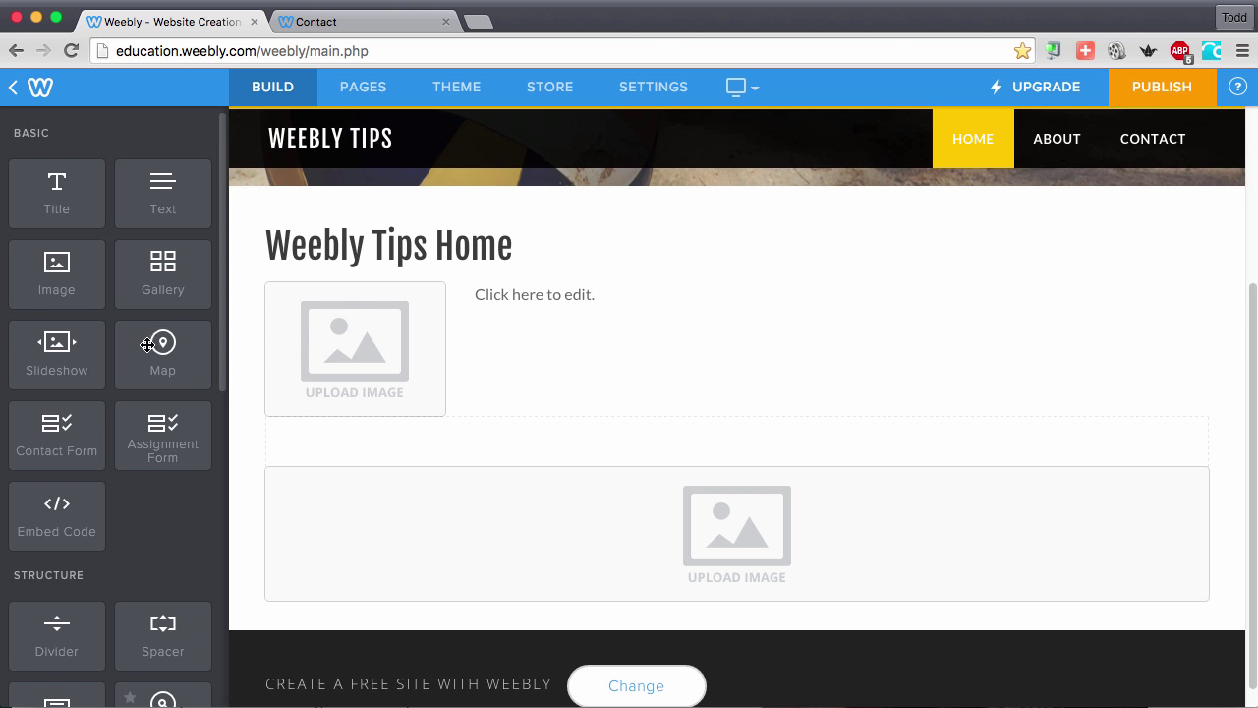
pyautogui.moveTo(149, 210); pyautogui.dragTo(249, 494)
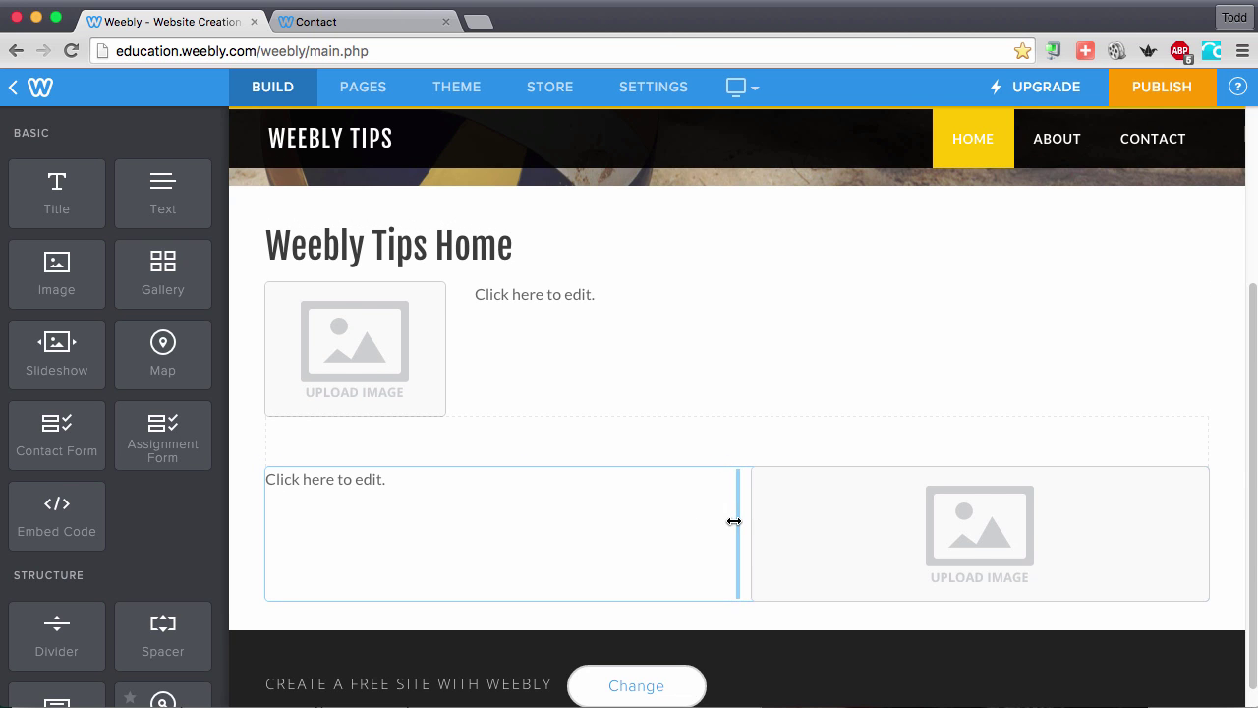
pyautogui.moveTo(735, 521); pyautogui.dragTo(943, 528)
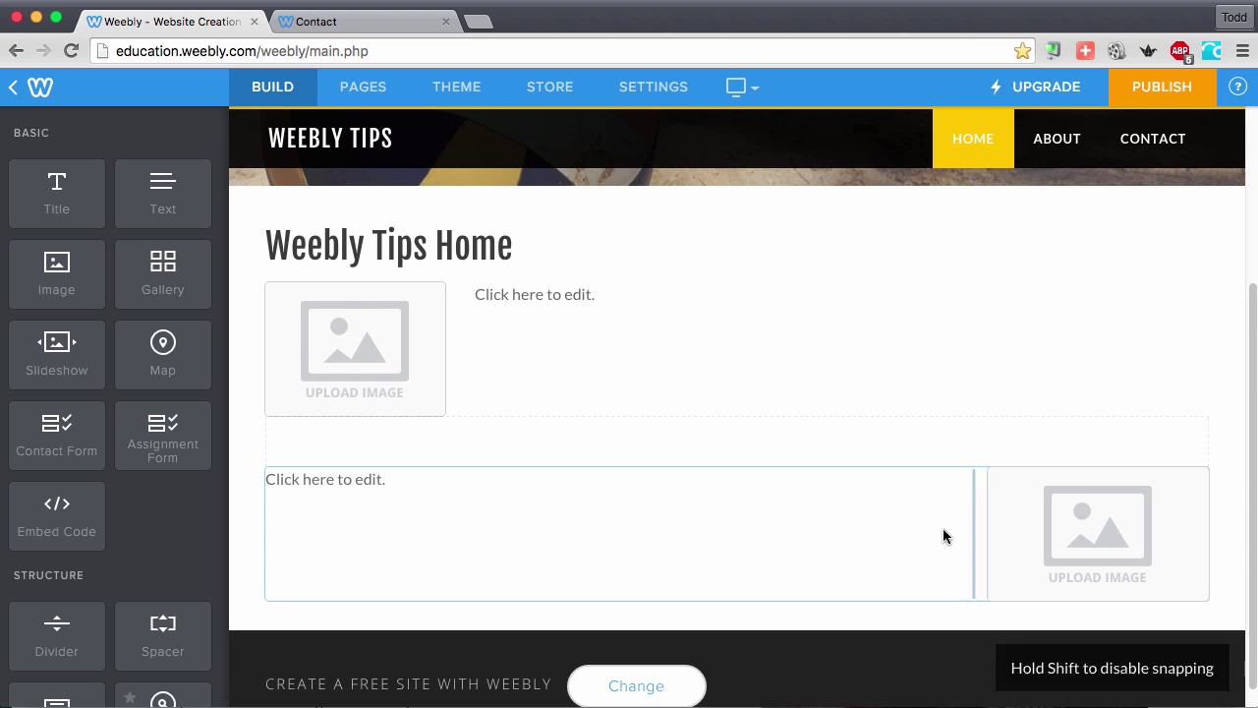
pyautogui.moveTo(874, 489); pyautogui.dragTo(492, 501)
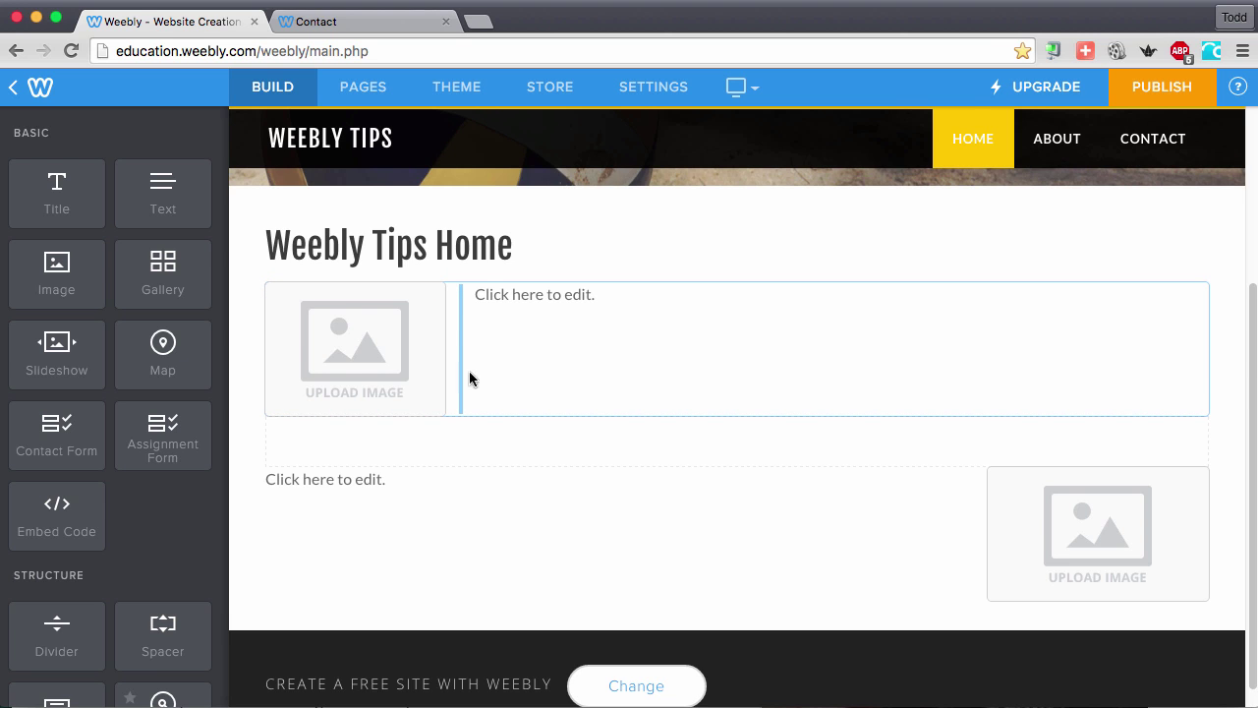
# Step: View the site's Contact page in the editor and return to the Home page
pyautogui.moveTo(1038, 140)
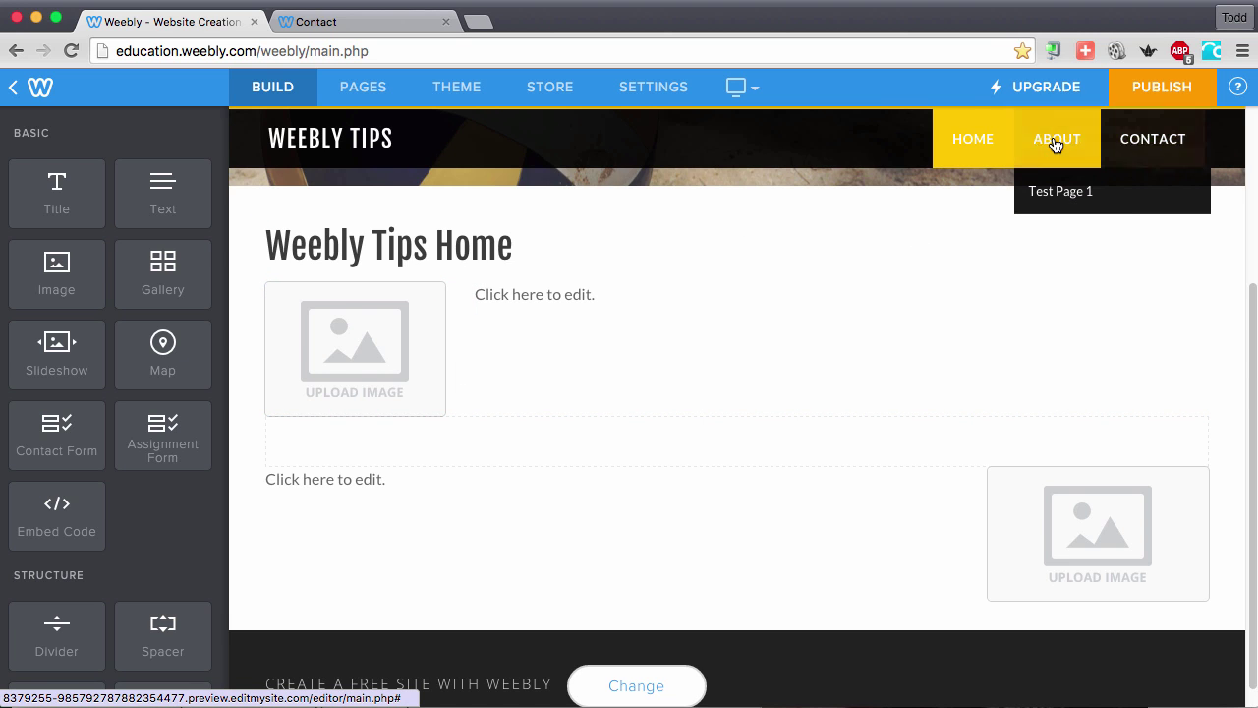
pyautogui.click(1140, 141)
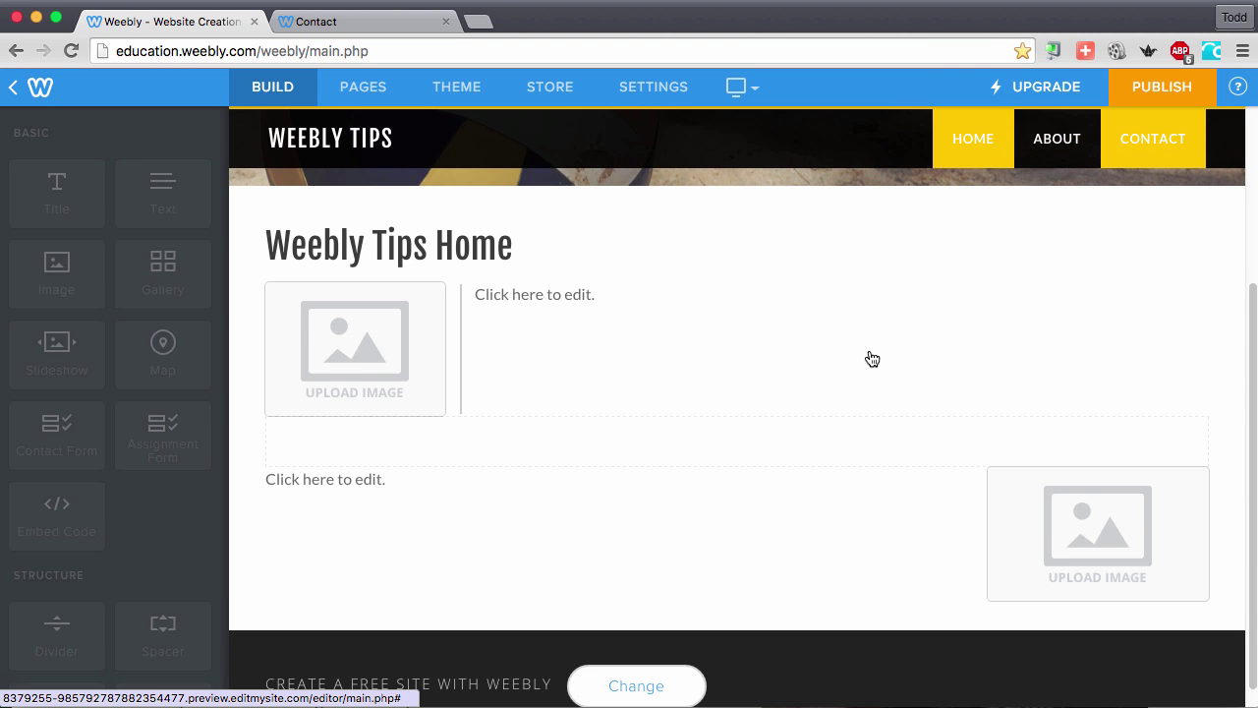
pyautogui.click(979, 137)
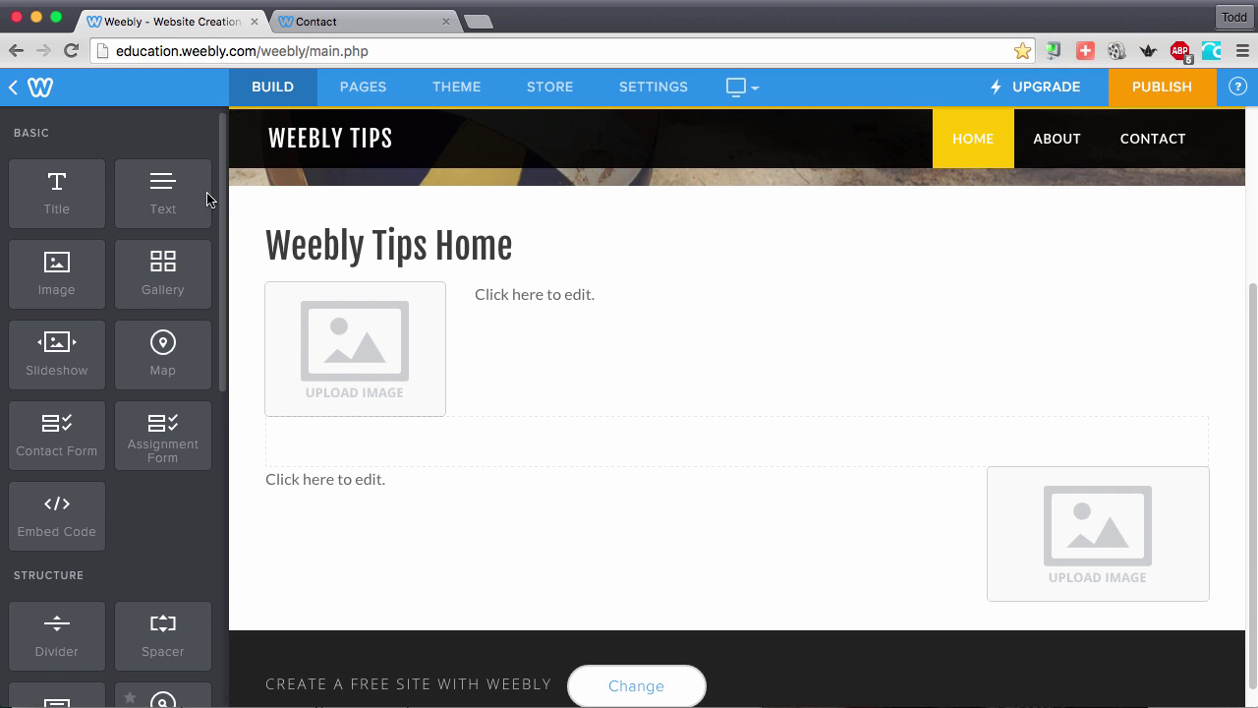
# Step: Enter "References" and, after a blank line, "Strategic Planning Map" in the text block beside the upper image
pyautogui.click(556, 294)
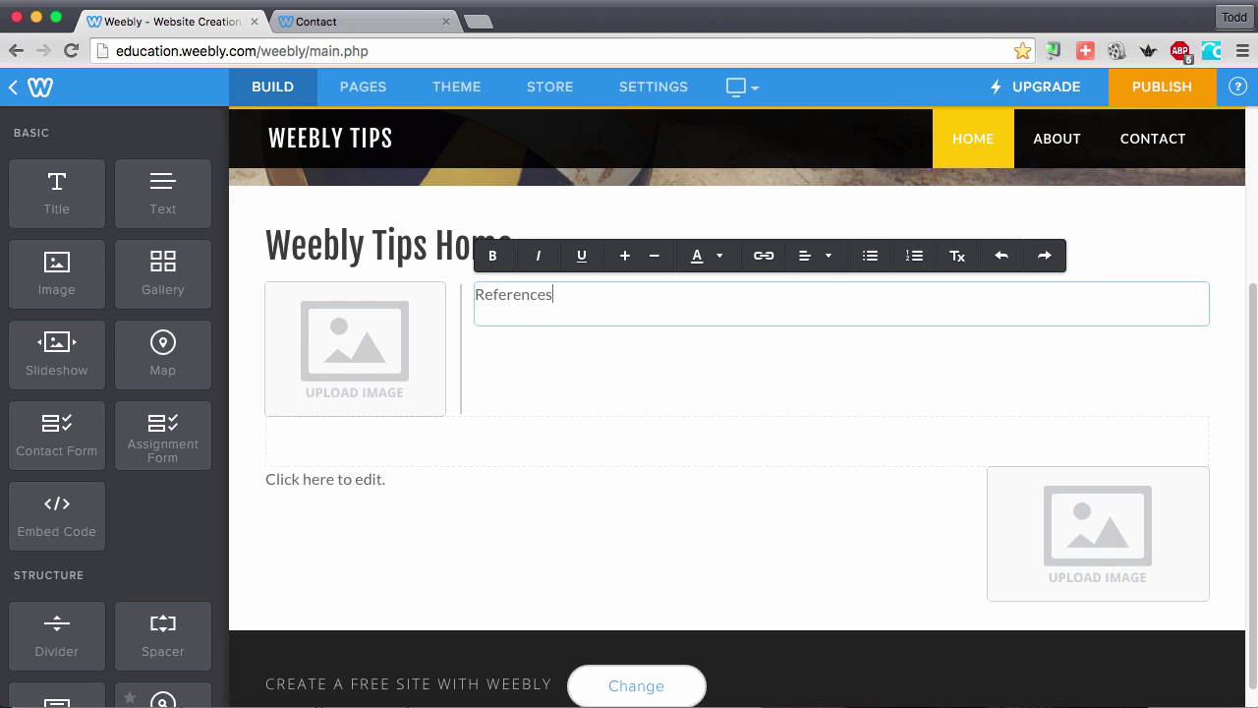
pyautogui.write('References')
pyautogui.press('Return')
pyautogui.press('Return')
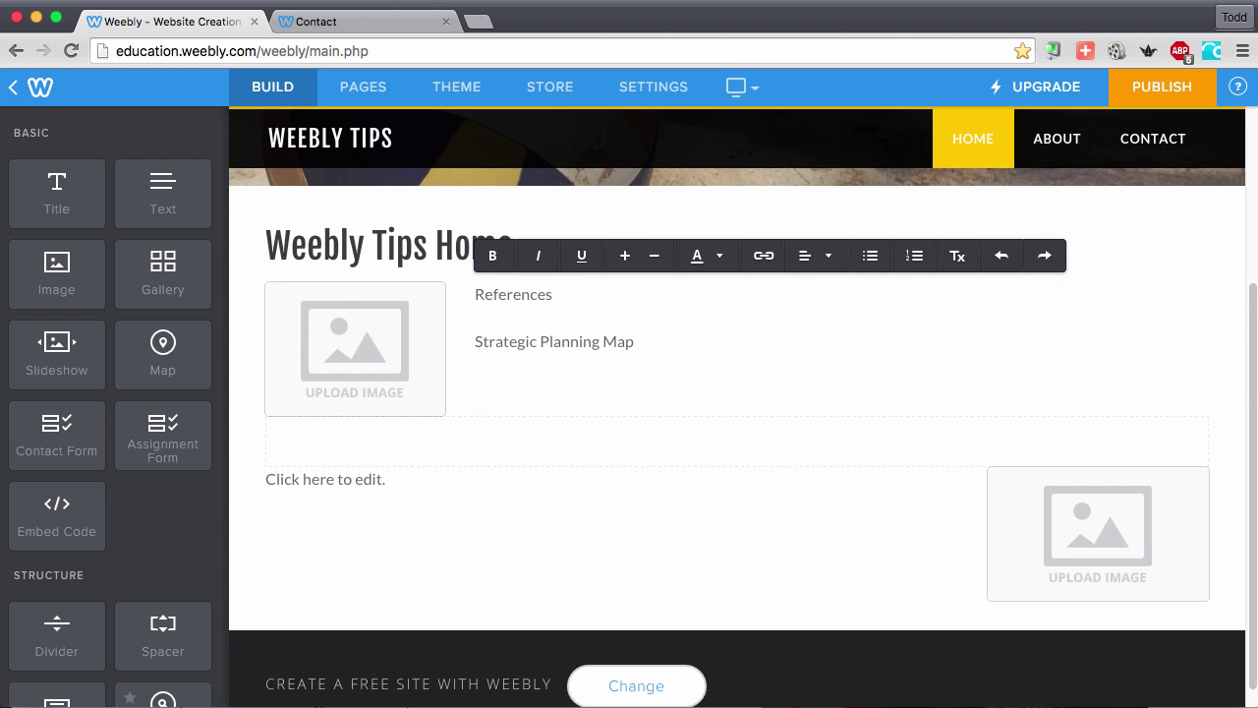
# Step: Switch to the Comfy Dog Days website window, look through its About and Contact pages, and return to the Weebly editor
pyautogui.press('super+grave')
pyautogui.click(575, 356)
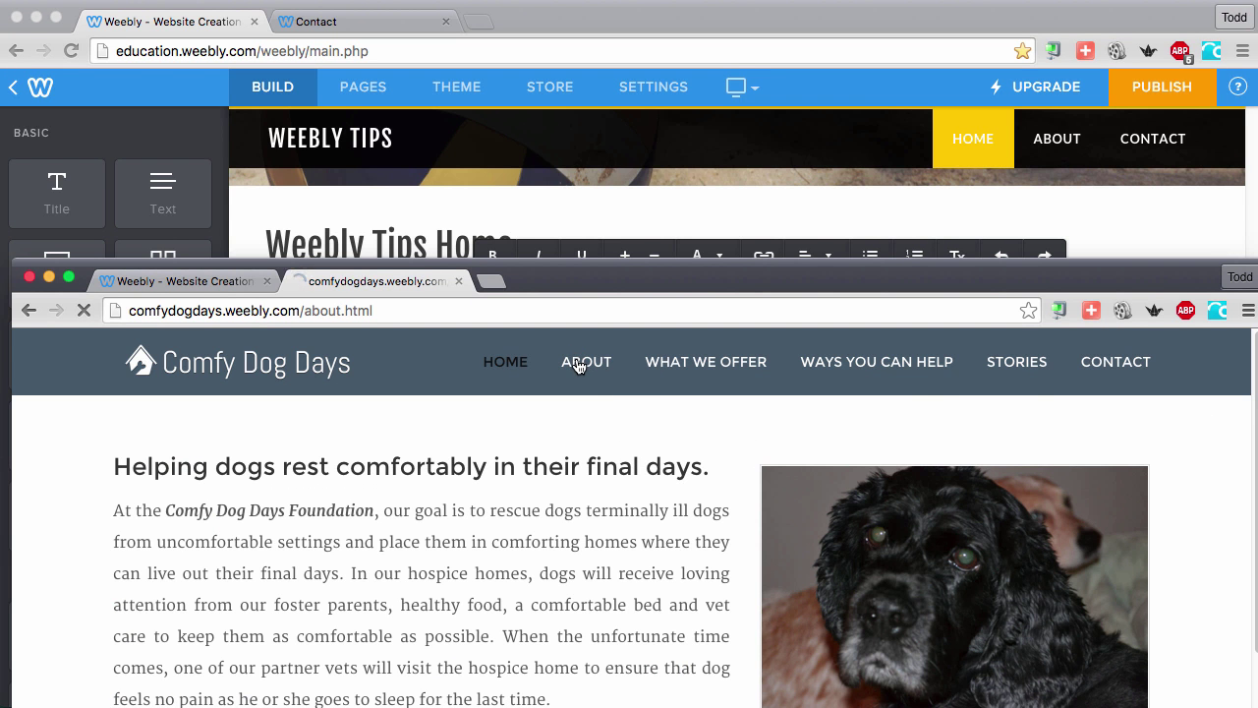
pyautogui.click(1109, 368)
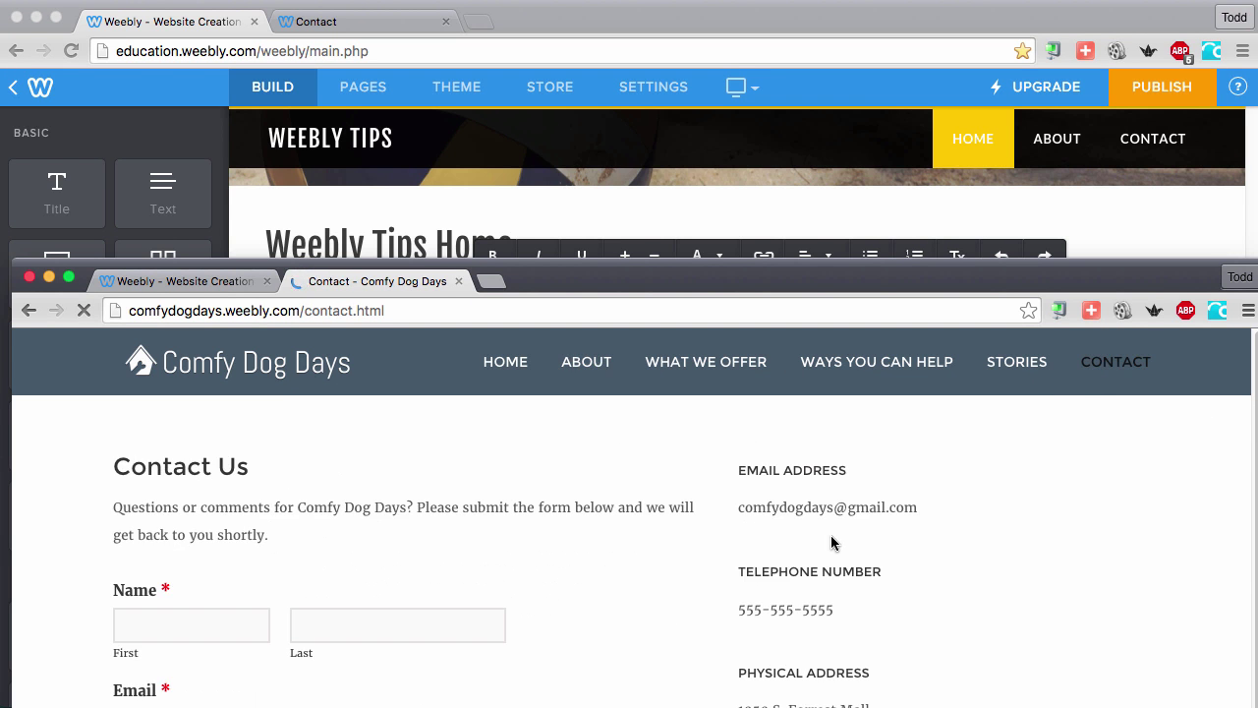
pyautogui.scroll(-3, 802, 555)
pyautogui.scroll(3, 804, 563)
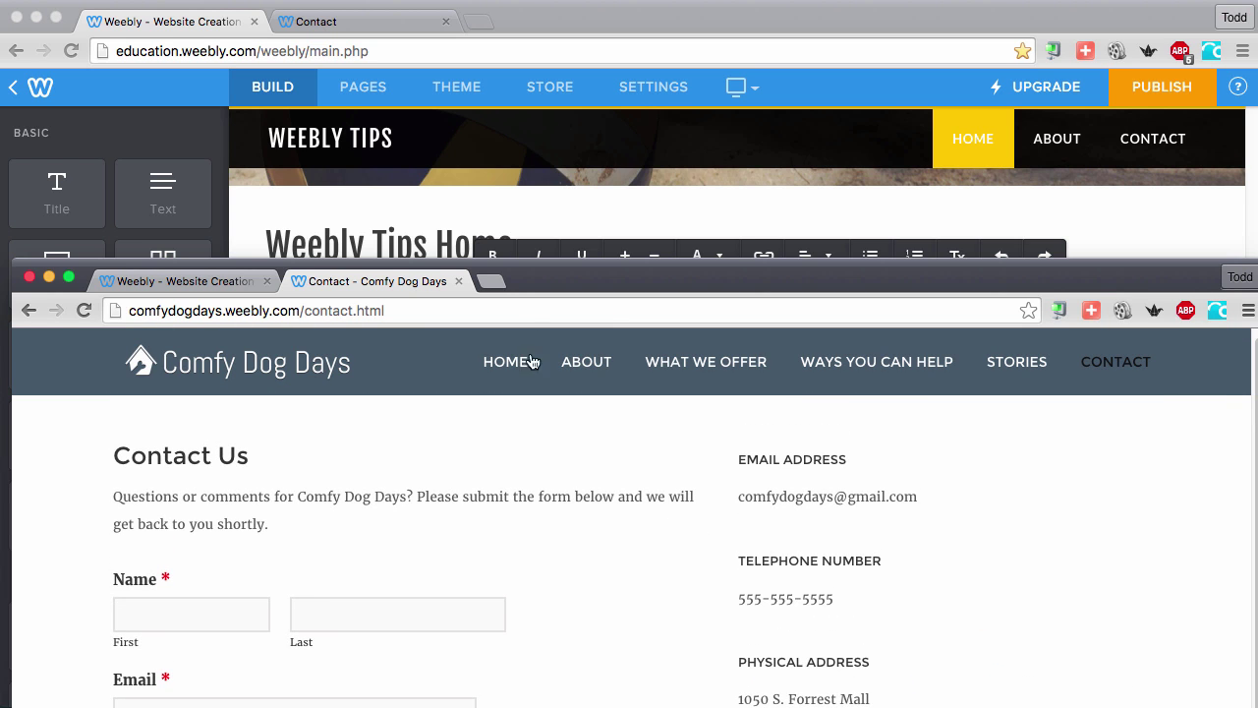
pyautogui.click(569, 211)
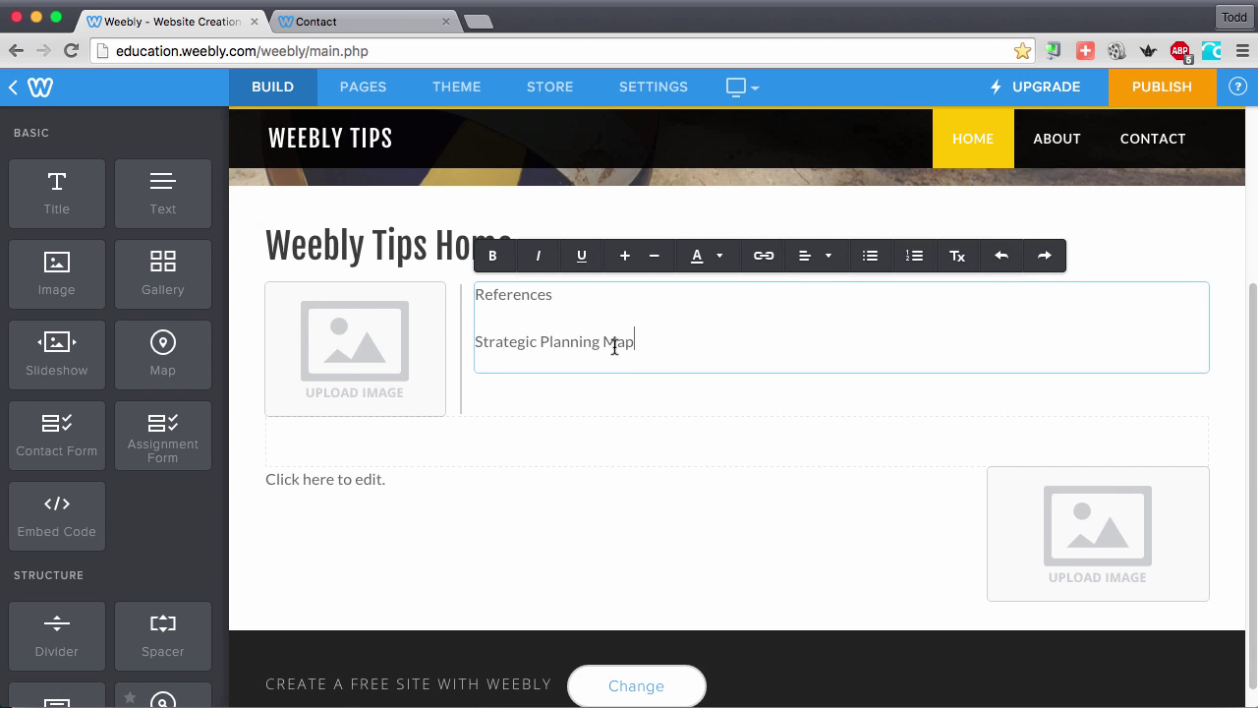
# Step: Copy the "References" and "Strategic Planning Map" lines and delete them from the Home page's text block
pyautogui.moveTo(636, 342); pyautogui.dragTo(466, 293)
pyautogui.press('super+c')
pyautogui.press('BackSpace')
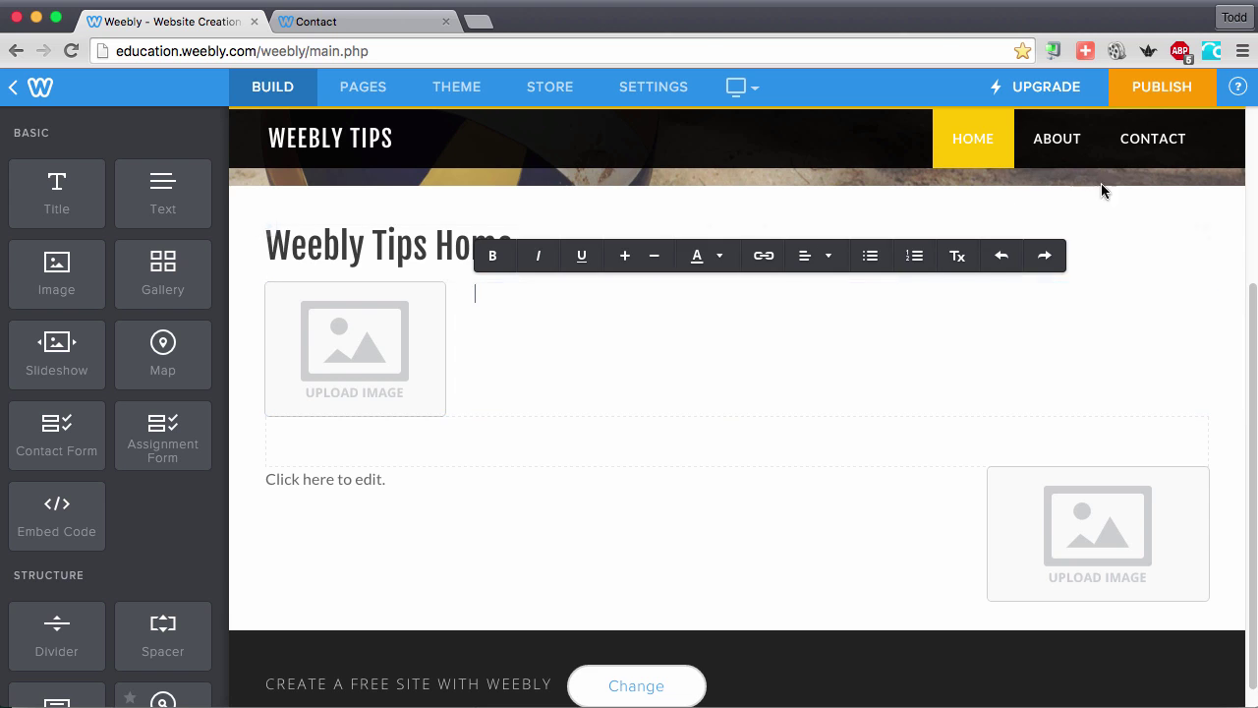
# Step: Open the Contact page for editing, leaving the header image editor without saving
pyautogui.click(1146, 159)
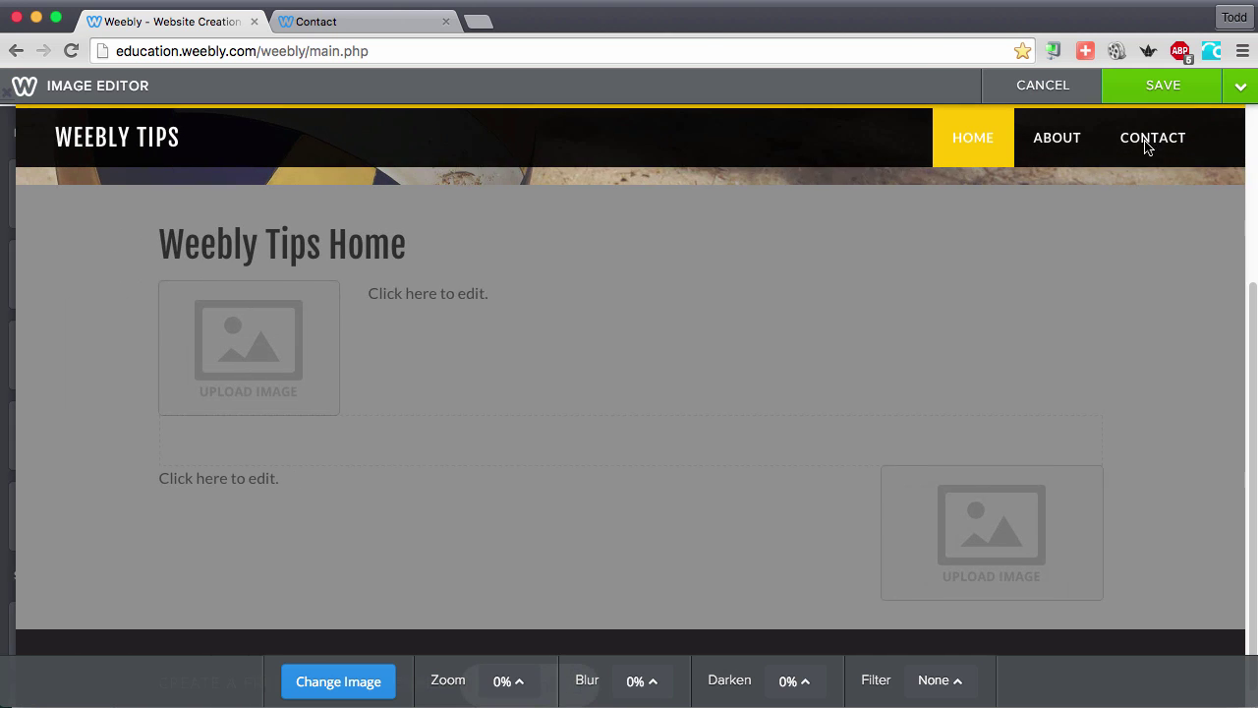
pyautogui.click(1148, 50)
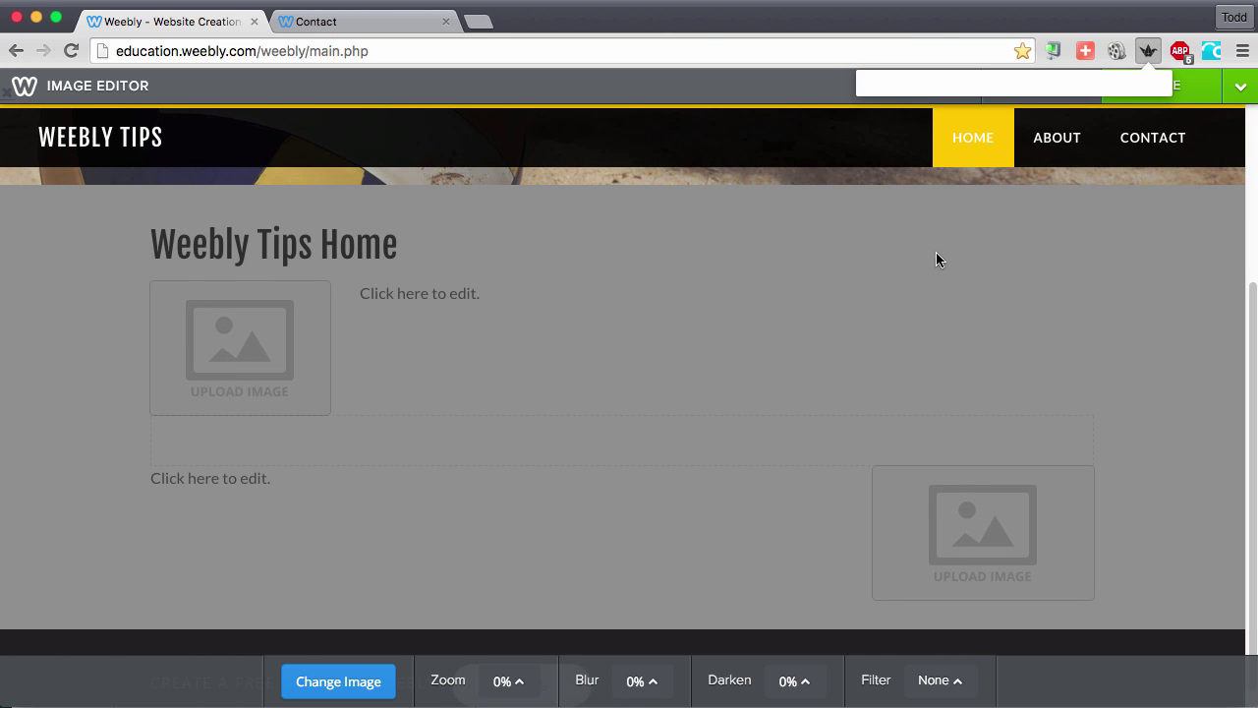
pyautogui.click(936, 257)
pyautogui.click(1040, 89)
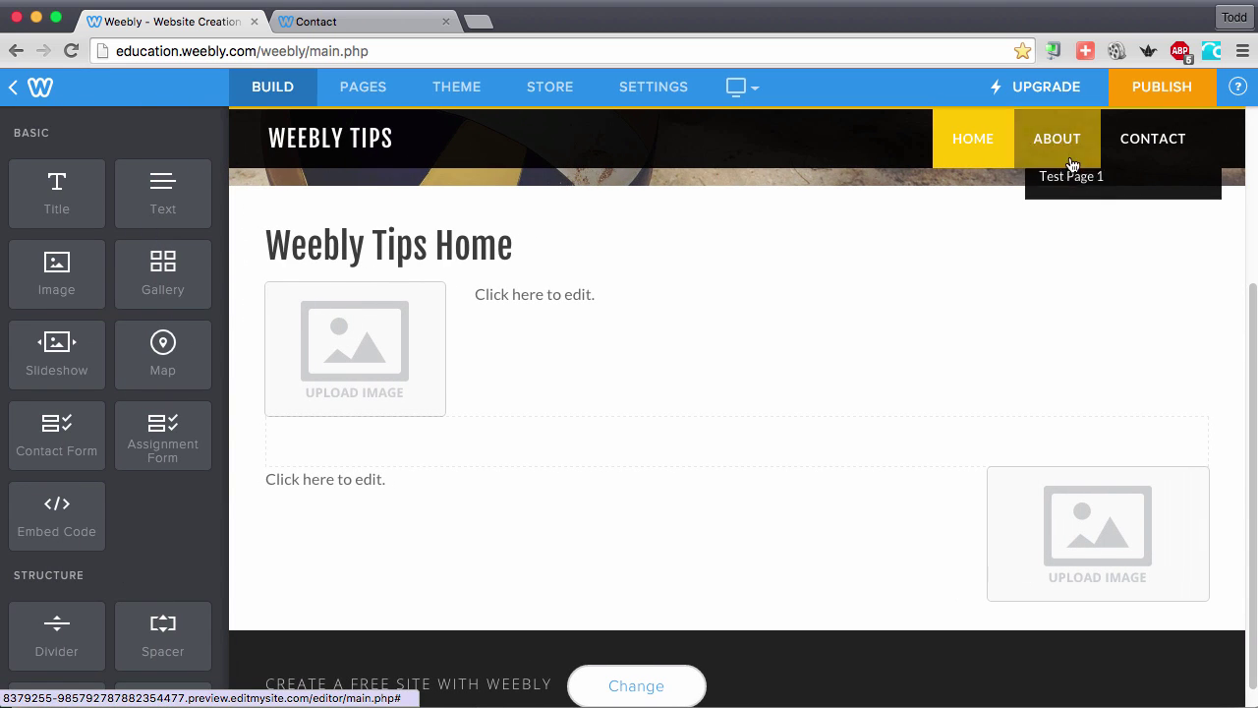
pyautogui.click(1138, 140)
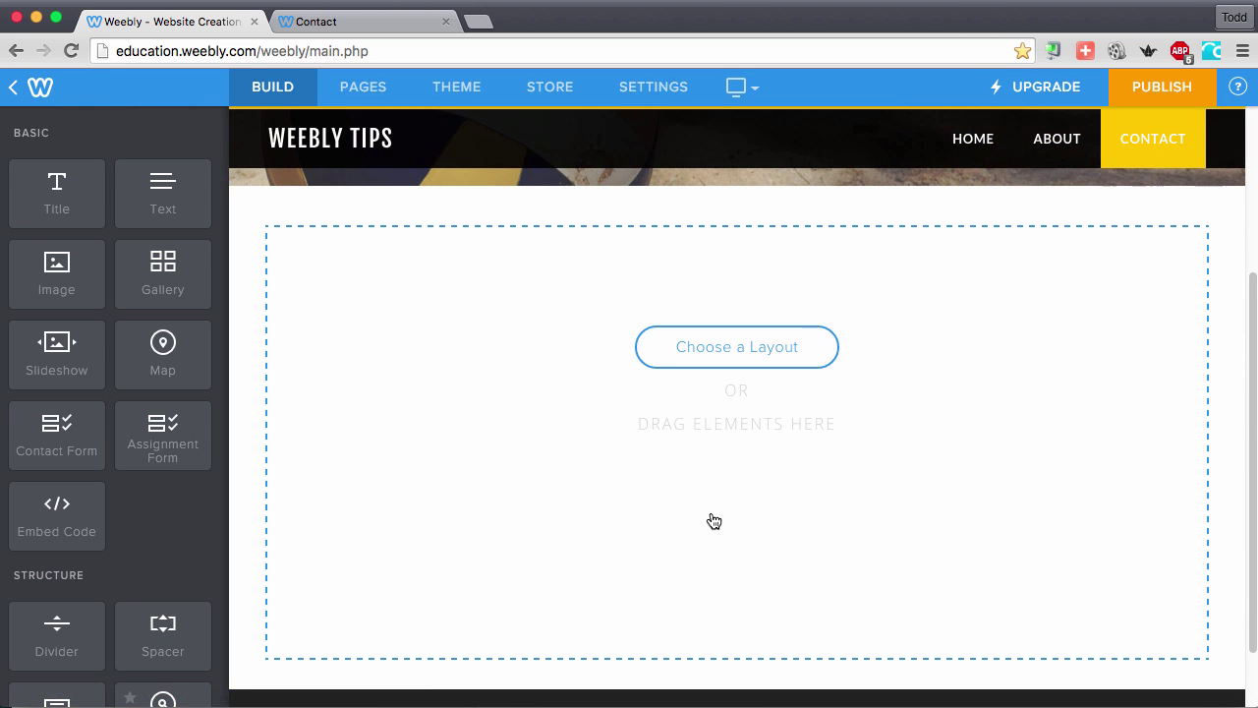
# Step: Try a Text element in the Contact page's empty content area and delete it again
pyautogui.moveTo(165, 207); pyautogui.dragTo(339, 261)
pyautogui.moveTo(59, 194)
pyautogui.mouseDown()
pyautogui.moveTo(248, 219)
pyautogui.moveTo(79, 196)
pyautogui.mouseUp()
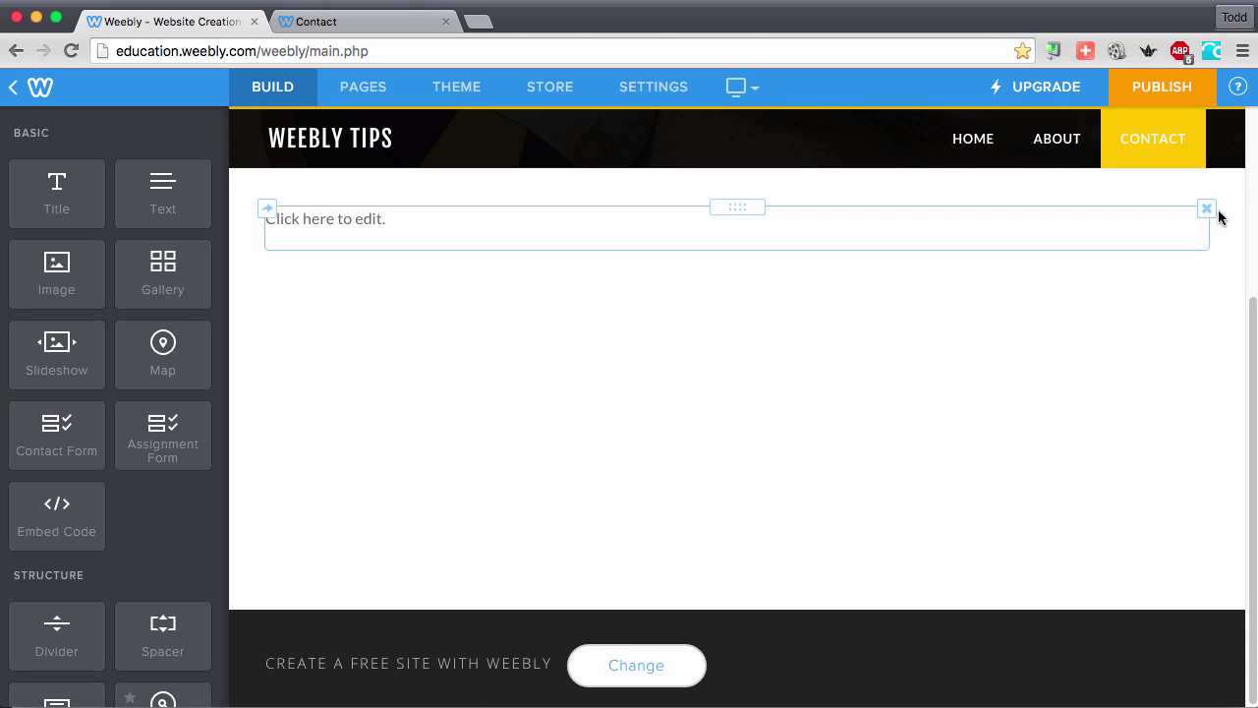
pyautogui.click(1207, 209)
pyautogui.click(1169, 147)
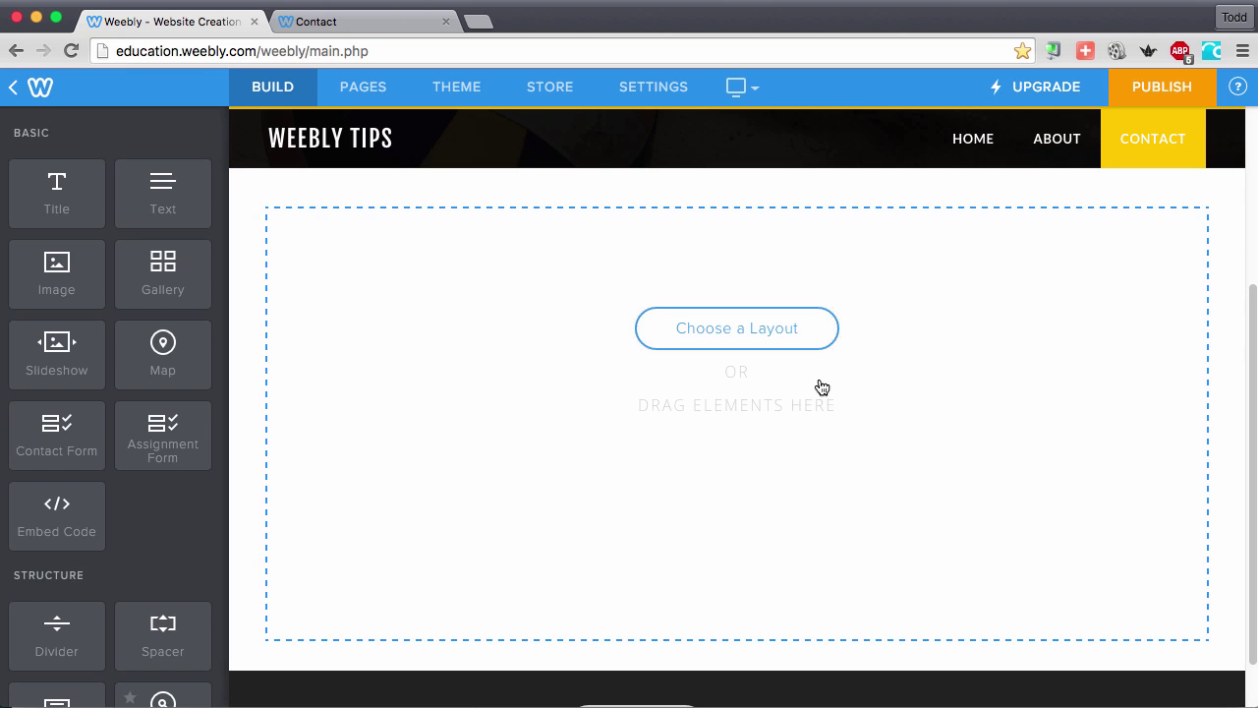
# Step: Apply the first Contact layout, with the contact form beside the address details and map, to the Contact page and keep it
pyautogui.click(762, 339)
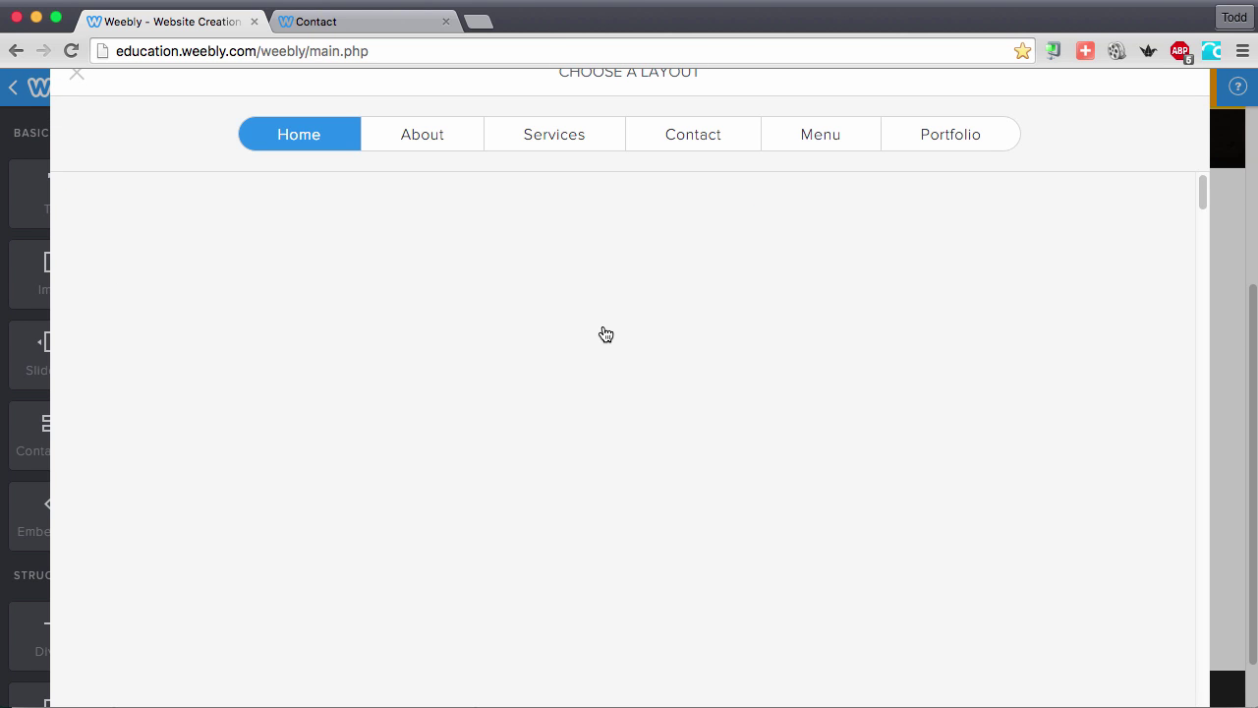
pyautogui.click(703, 143)
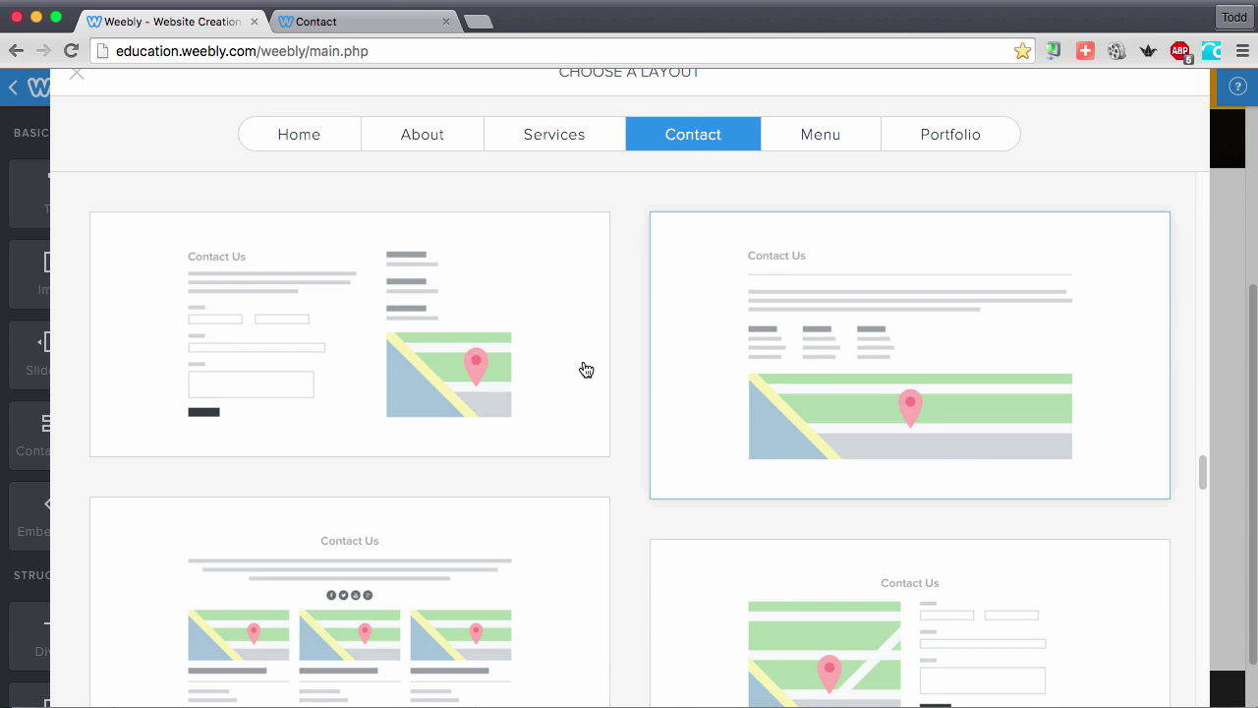
pyautogui.click(436, 404)
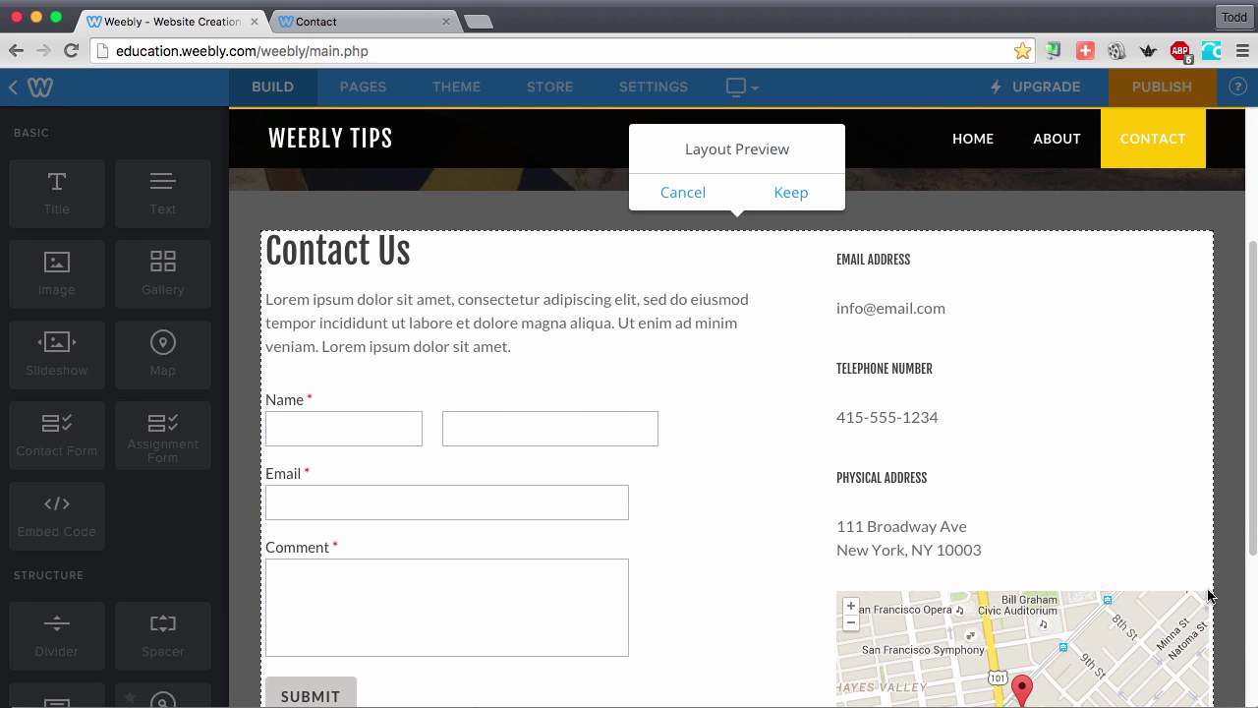
pyautogui.click(791, 193)
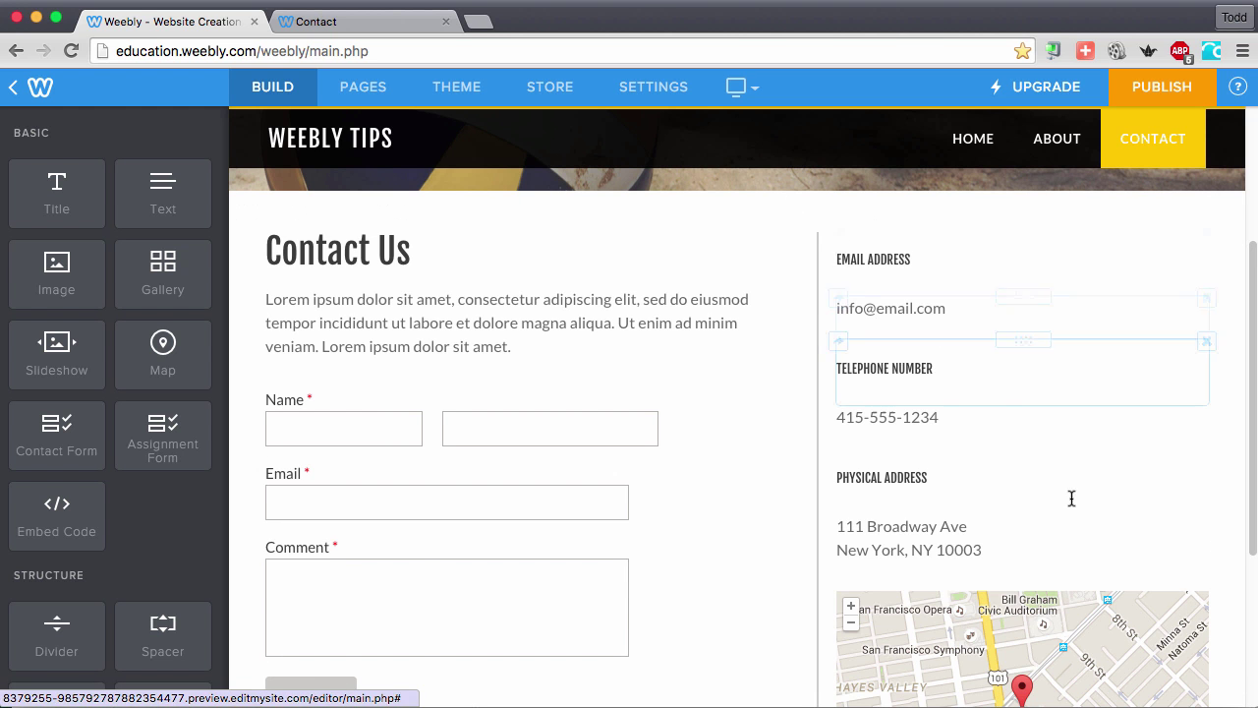
# Step: Replace the map under the physical address with a Text element containing the copied "References" and "Strategic Planning Map" lines
pyautogui.click(1207, 584)
pyautogui.click(1170, 526)
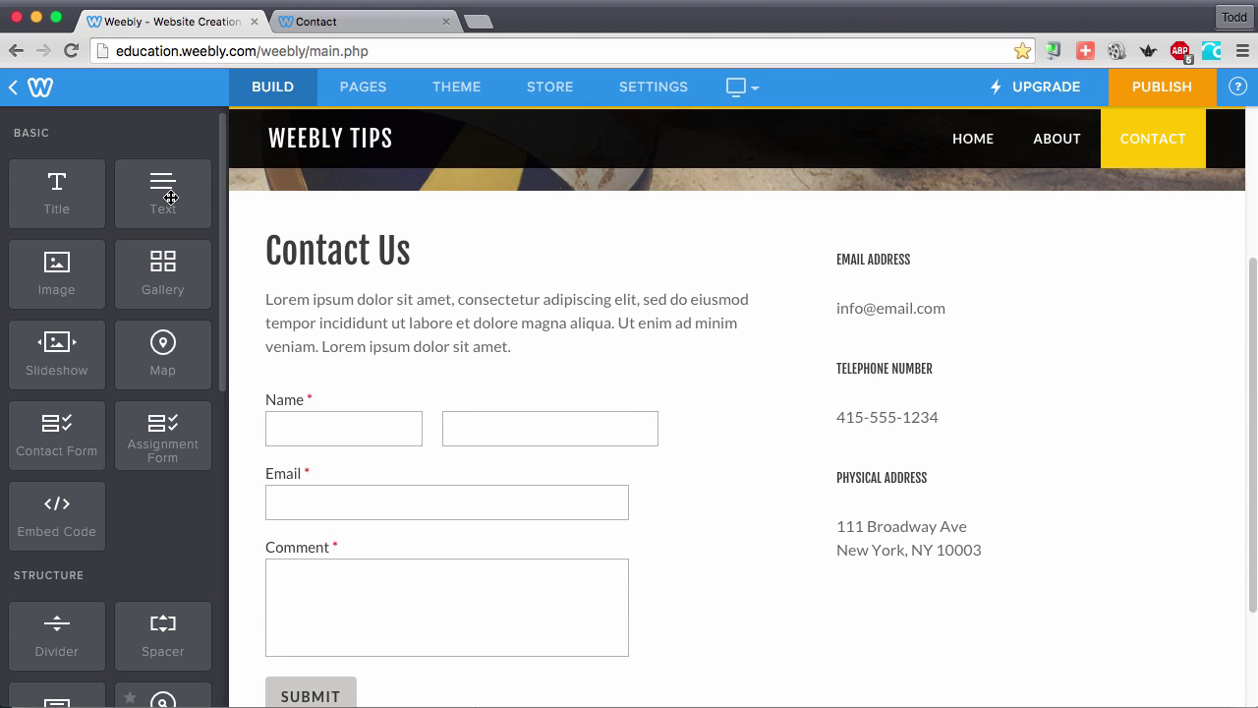
pyautogui.moveTo(170, 197); pyautogui.dragTo(929, 580)
pyautogui.scroll(-2, 822, 570)
pyautogui.click(873, 525)
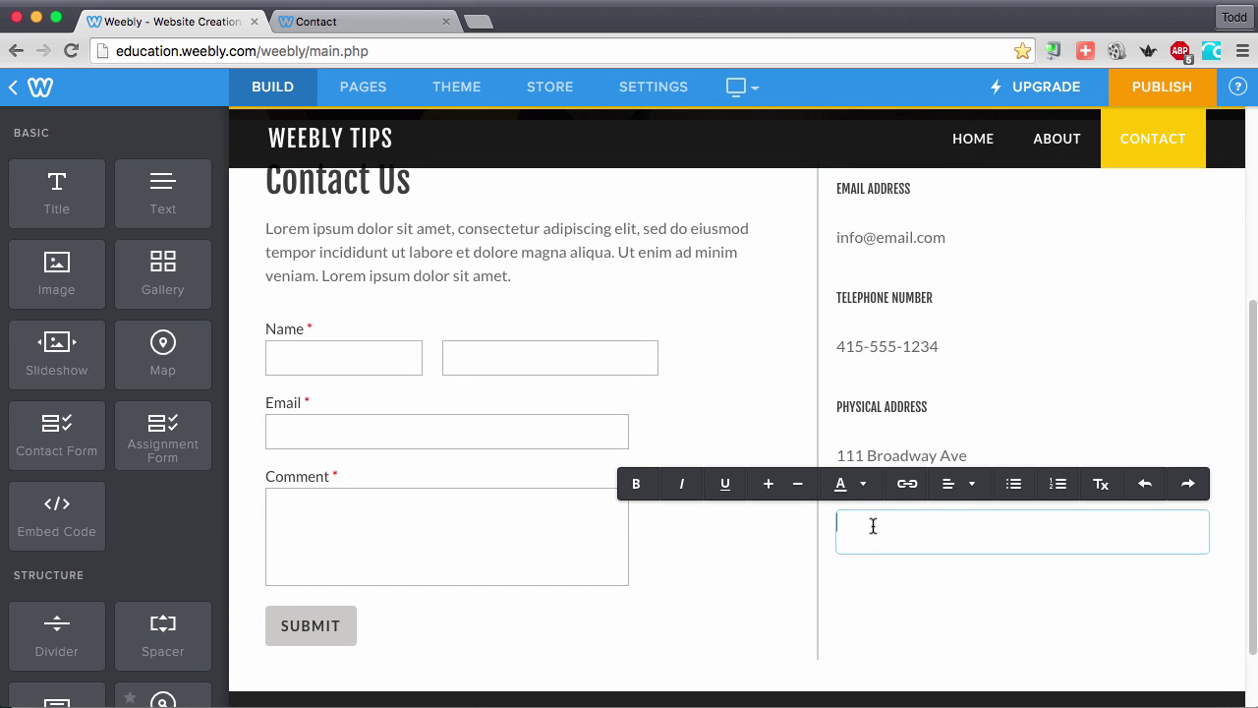
pyautogui.press('super+v')
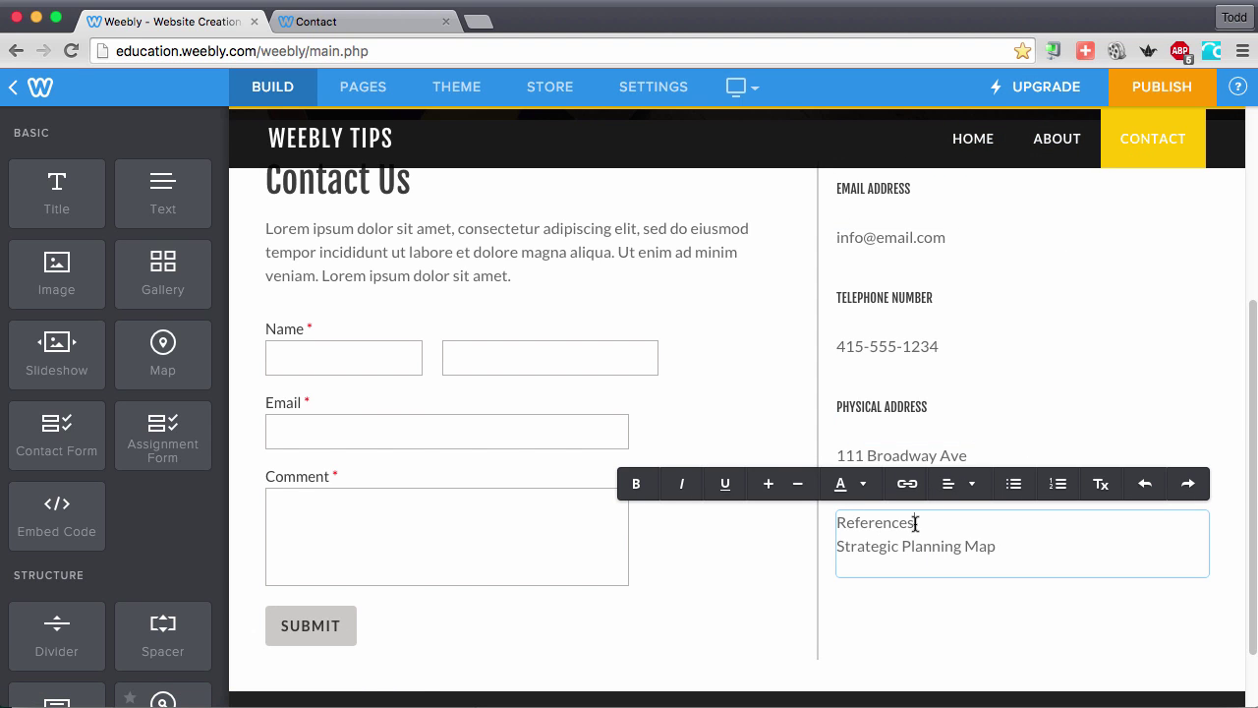
# Step: Link the word "References" in the new text block to the standard page References
pyautogui.moveTo(915, 523); pyautogui.dragTo(866, 523)
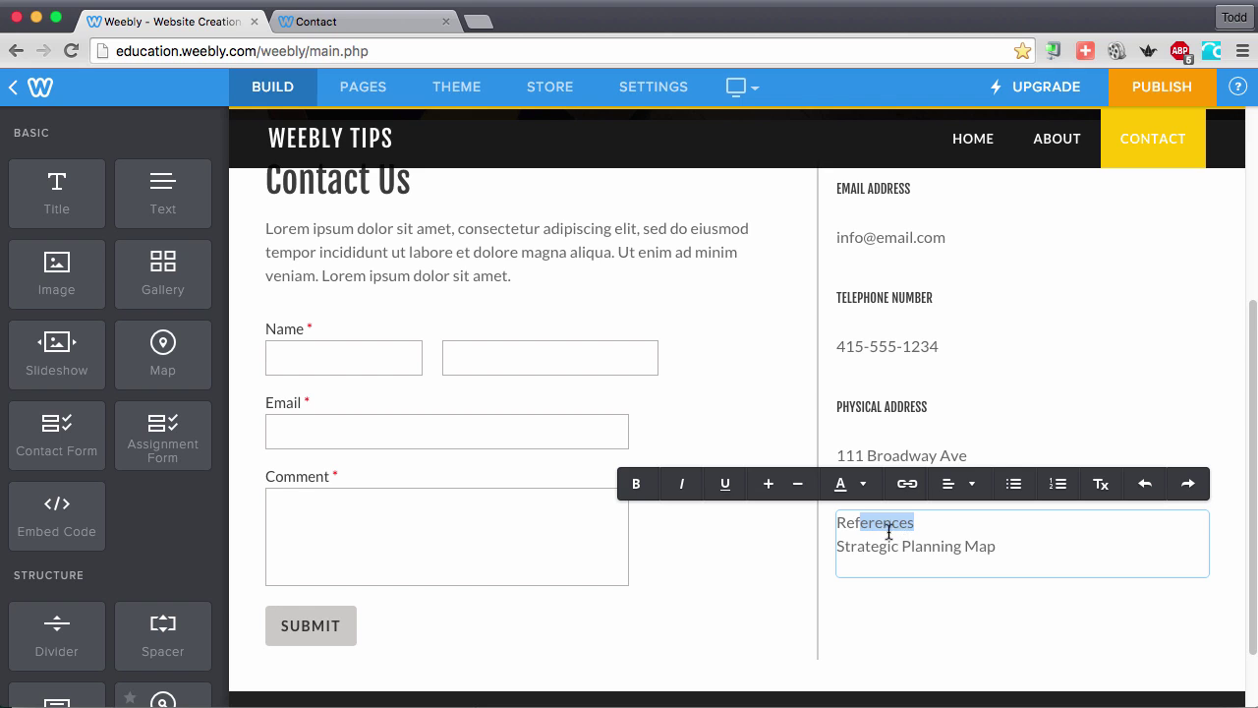
pyautogui.click(884, 523)
pyautogui.moveTo(914, 524); pyautogui.dragTo(838, 523)
pyautogui.click(908, 485)
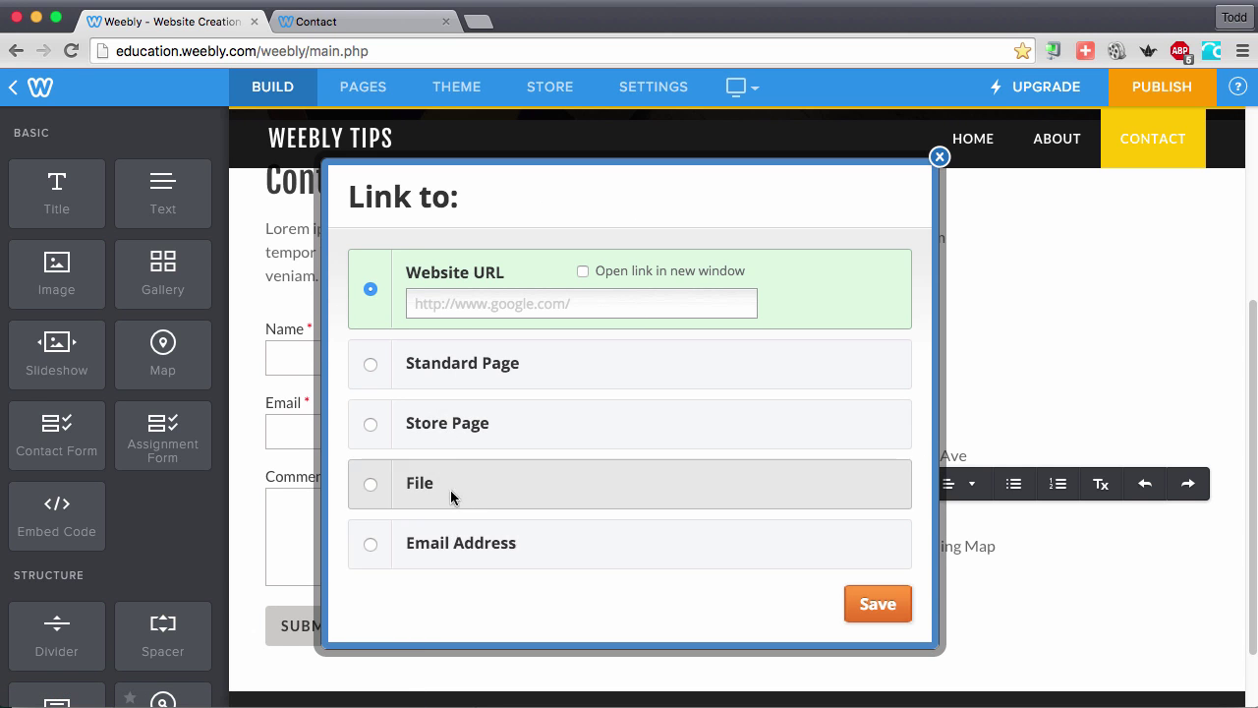
pyautogui.click(469, 368)
pyautogui.click(460, 366)
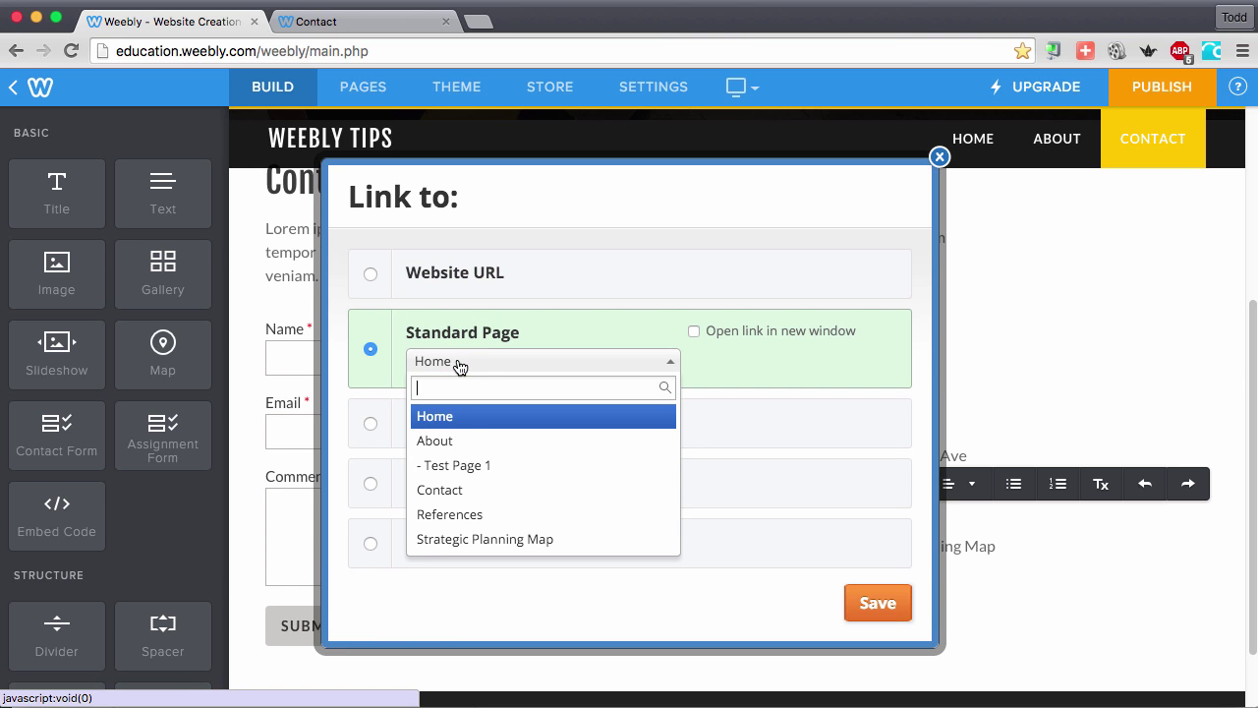
pyautogui.click(465, 516)
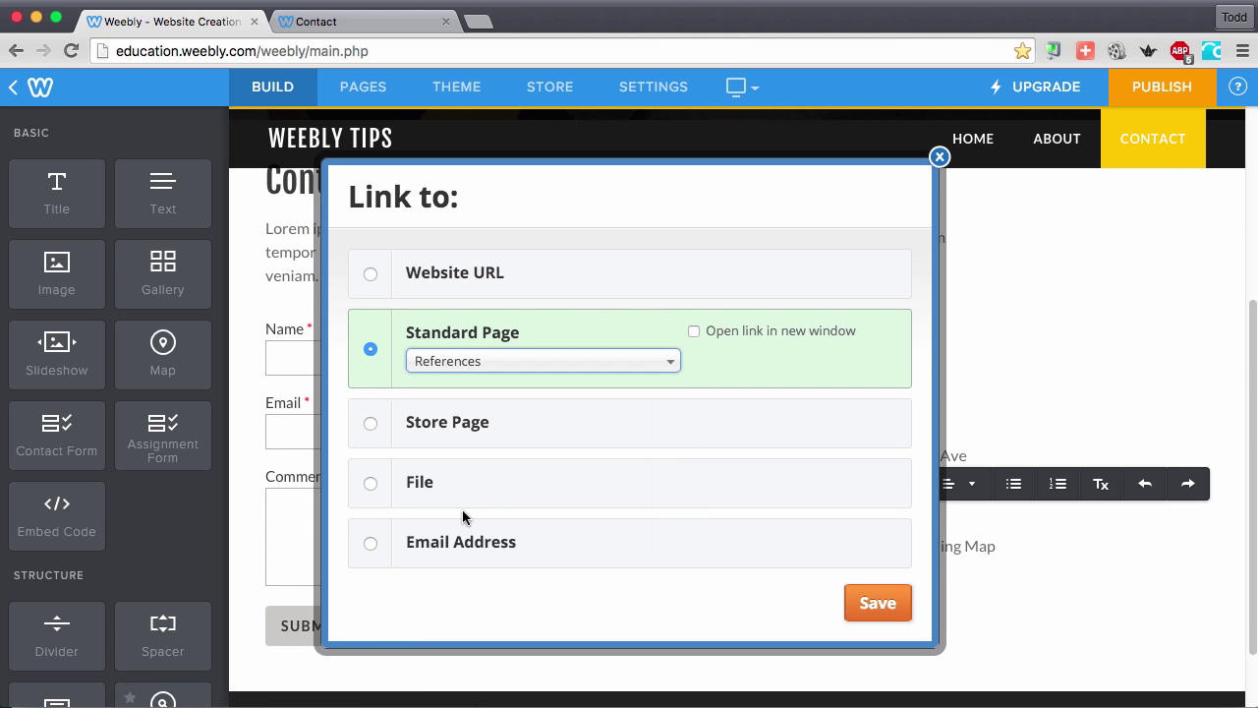
pyautogui.click(879, 604)
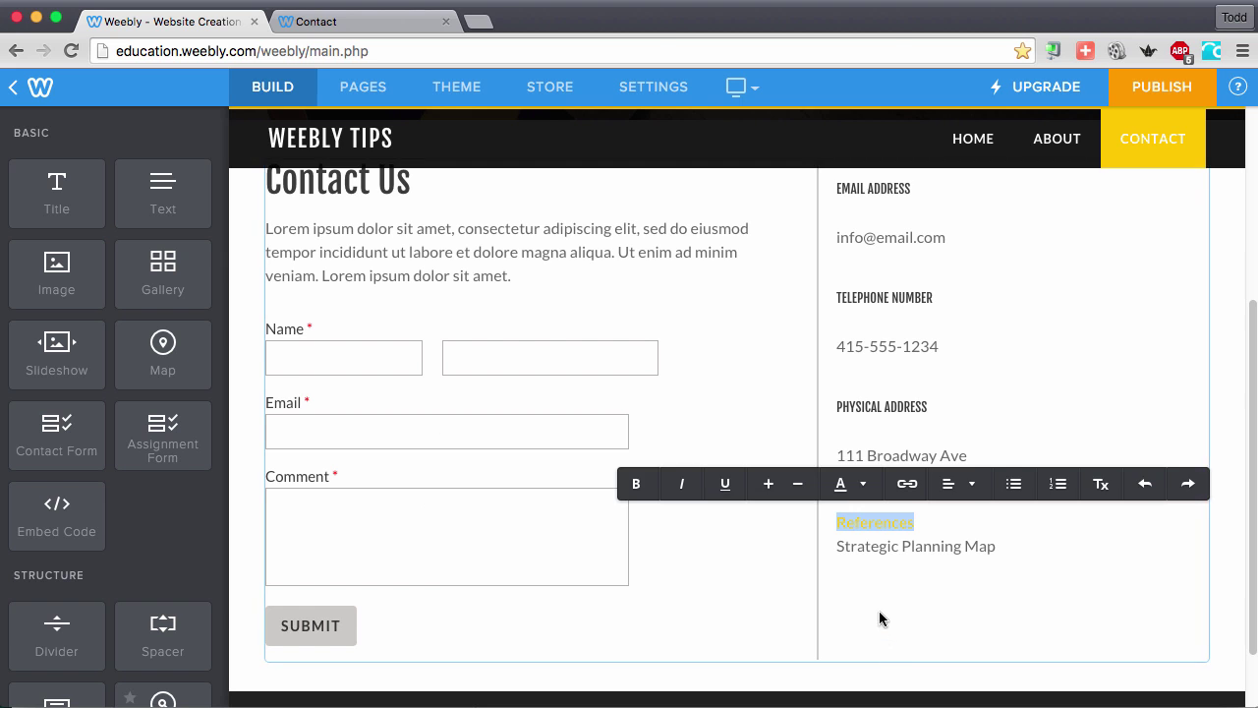
# Step: Link the "Strategic Planning Map" line to the standard page Strategic Planning Map
pyautogui.moveTo(1037, 546); pyautogui.dragTo(837, 546)
pyautogui.click(907, 483)
pyautogui.click(640, 351)
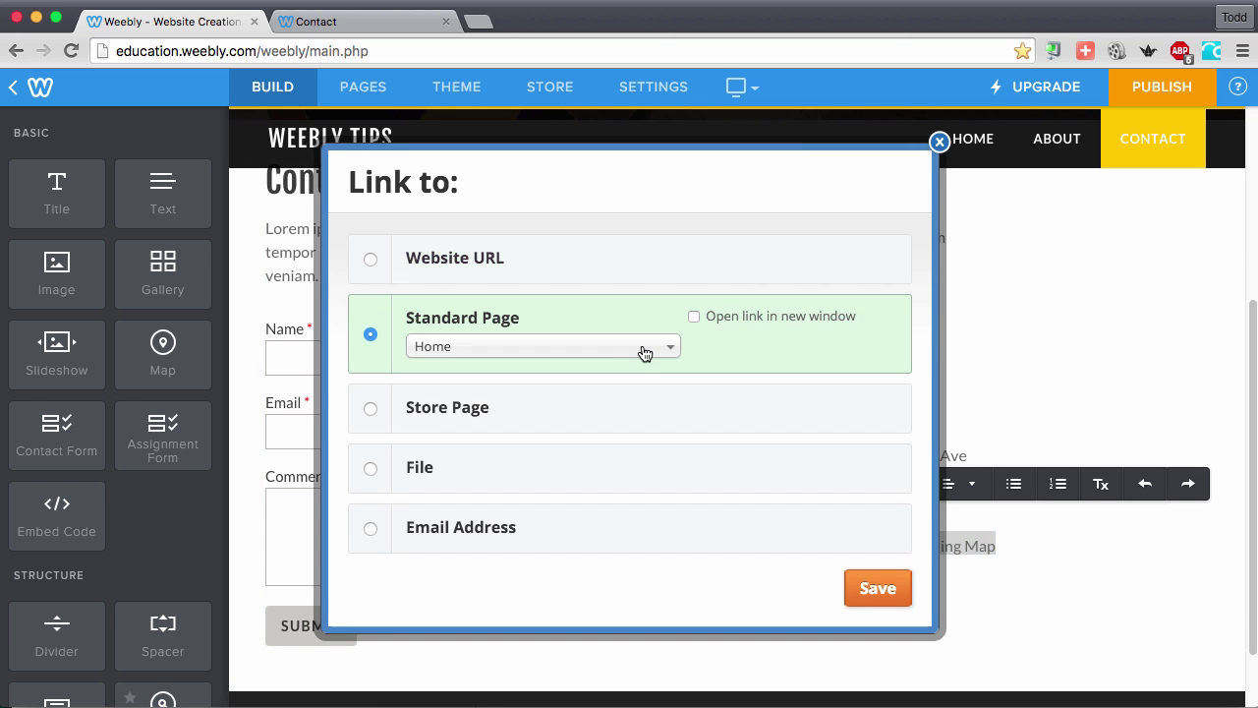
pyautogui.click(640, 351)
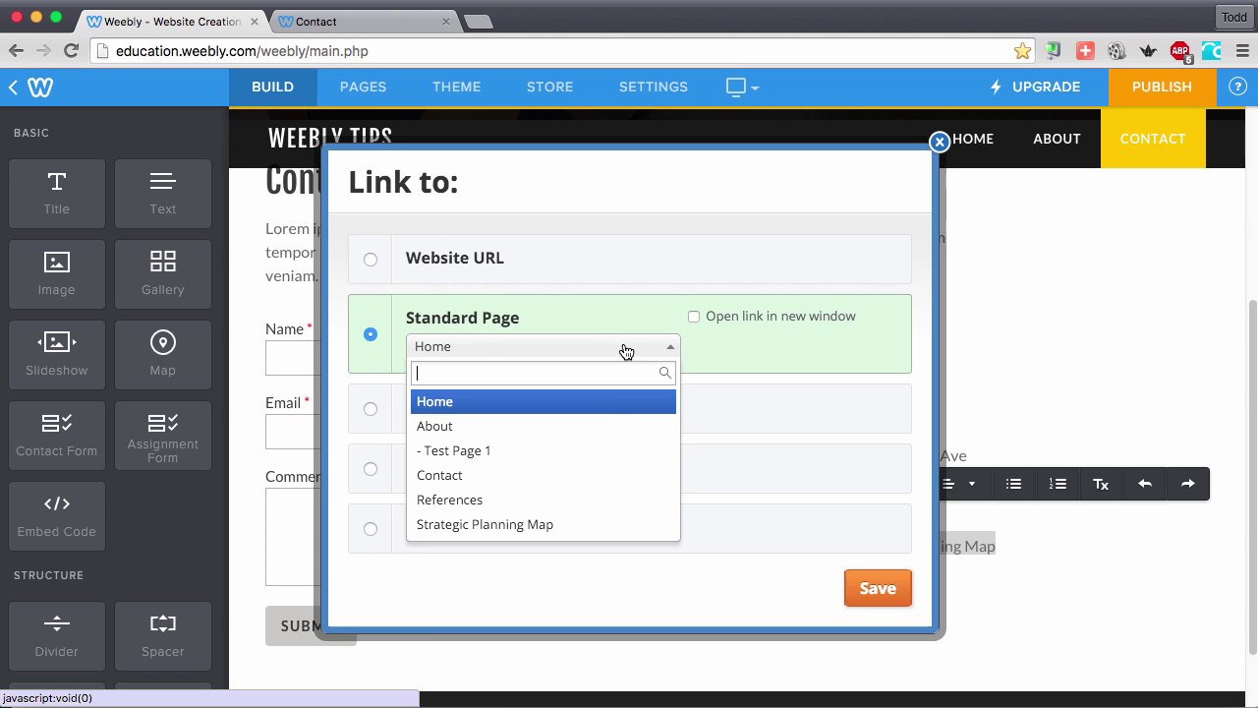
pyautogui.click(601, 522)
pyautogui.click(875, 592)
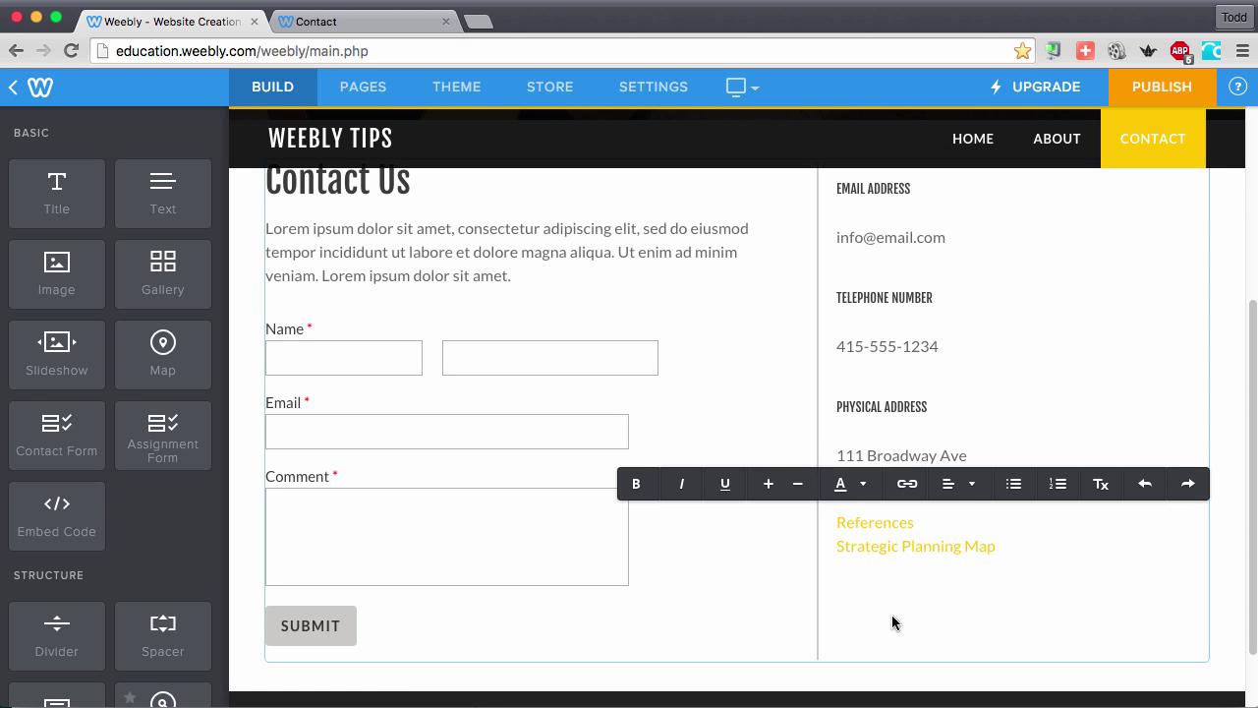
# Step: Follow the "References" link to check its target page and return to the Contact page
pyautogui.click(882, 519)
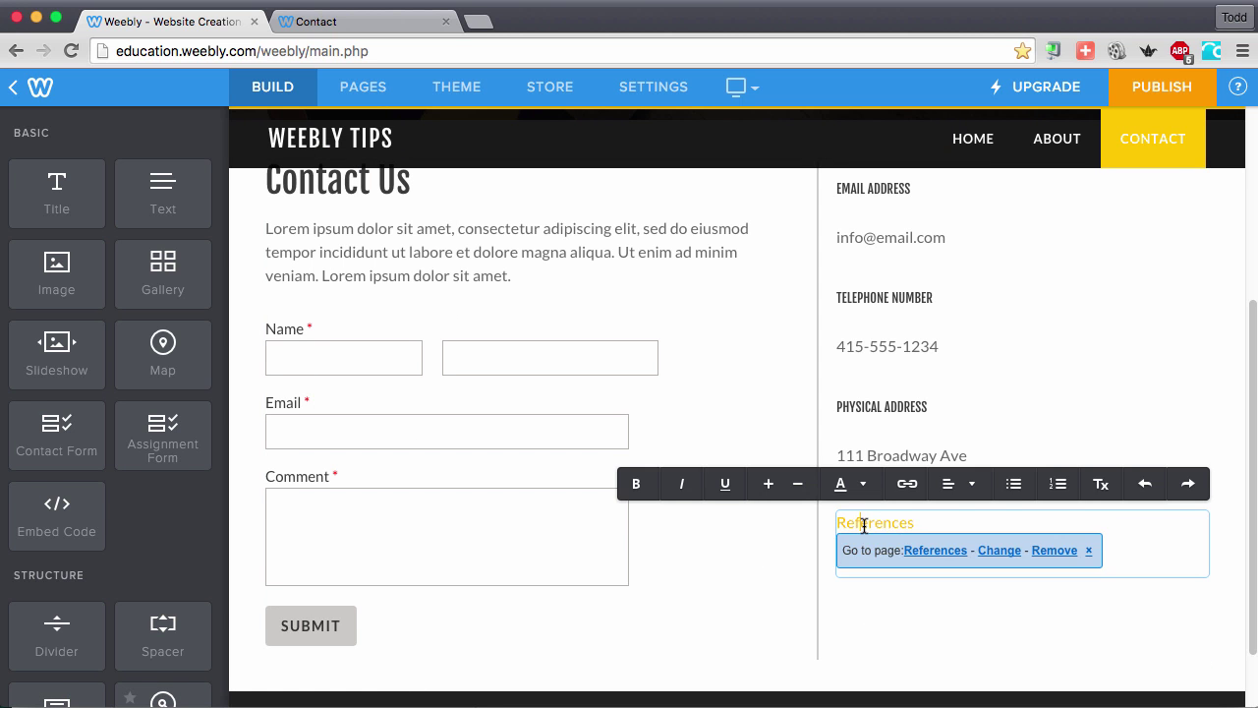
pyautogui.click(919, 549)
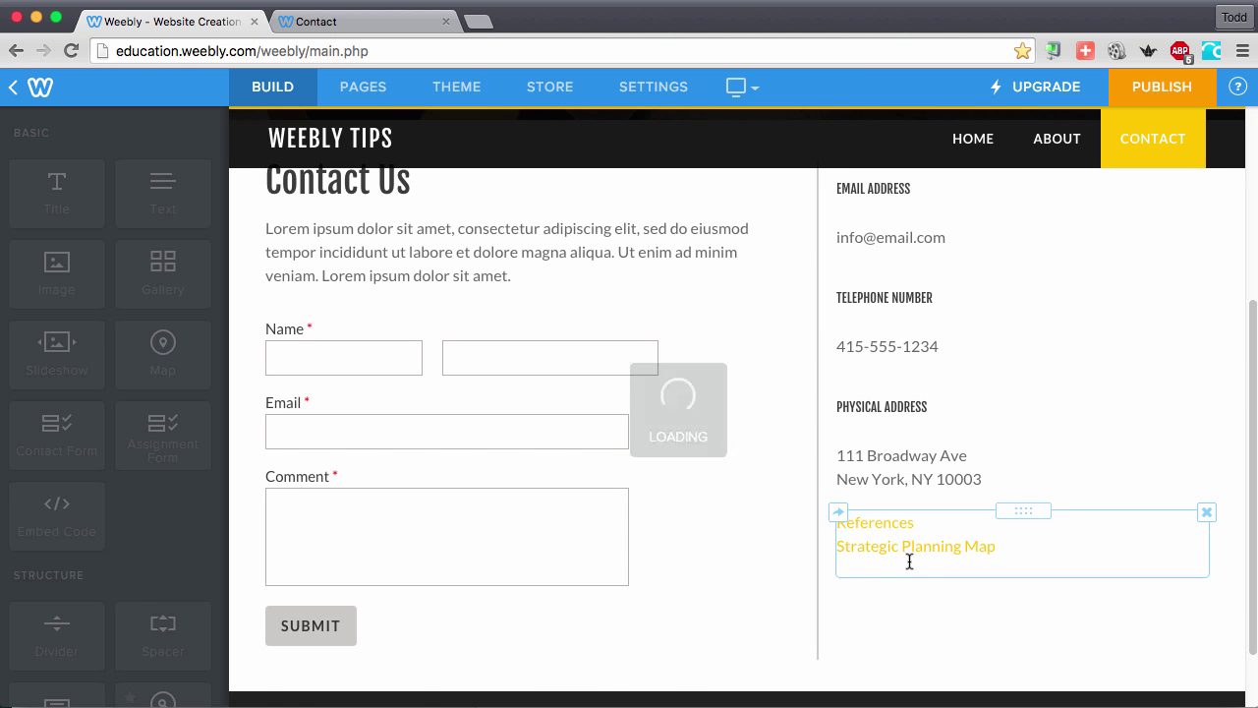
pyautogui.click(1155, 153)
pyautogui.scroll(-5, 976, 551)
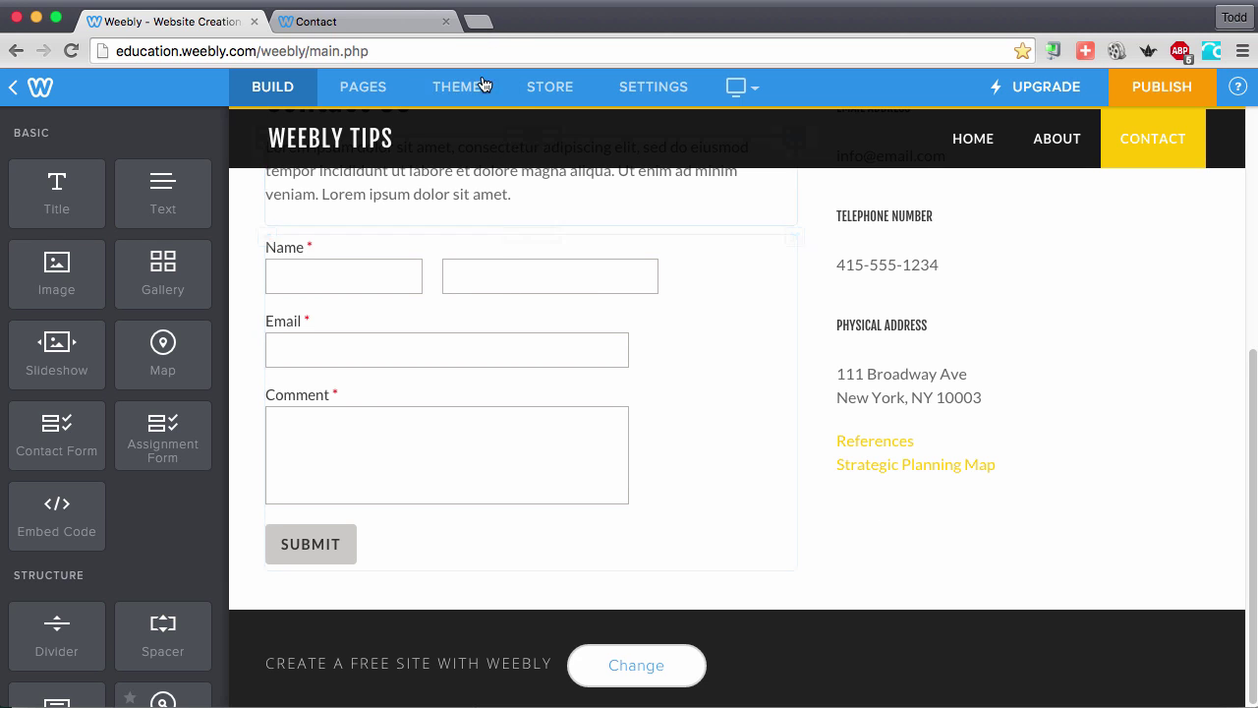
# Step: Load education.weebly.com in a new browser tab, copy its userHome.php address and return to the site editor
pyautogui.press('super+t')
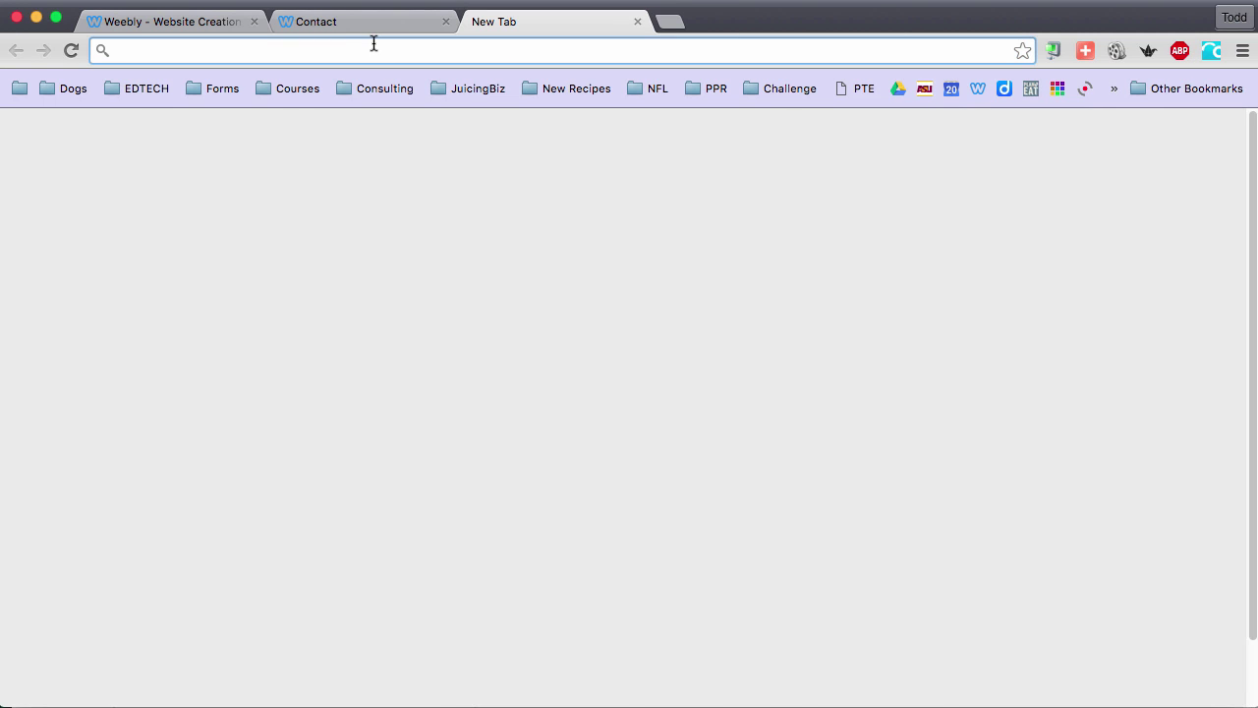
pyautogui.write('wee')
pyautogui.press('BackSpace')
pyautogui.press('BackSpace')
pyautogui.press('BackSpace')
pyautogui.press('BackSpace')
pyautogui.write('edu')
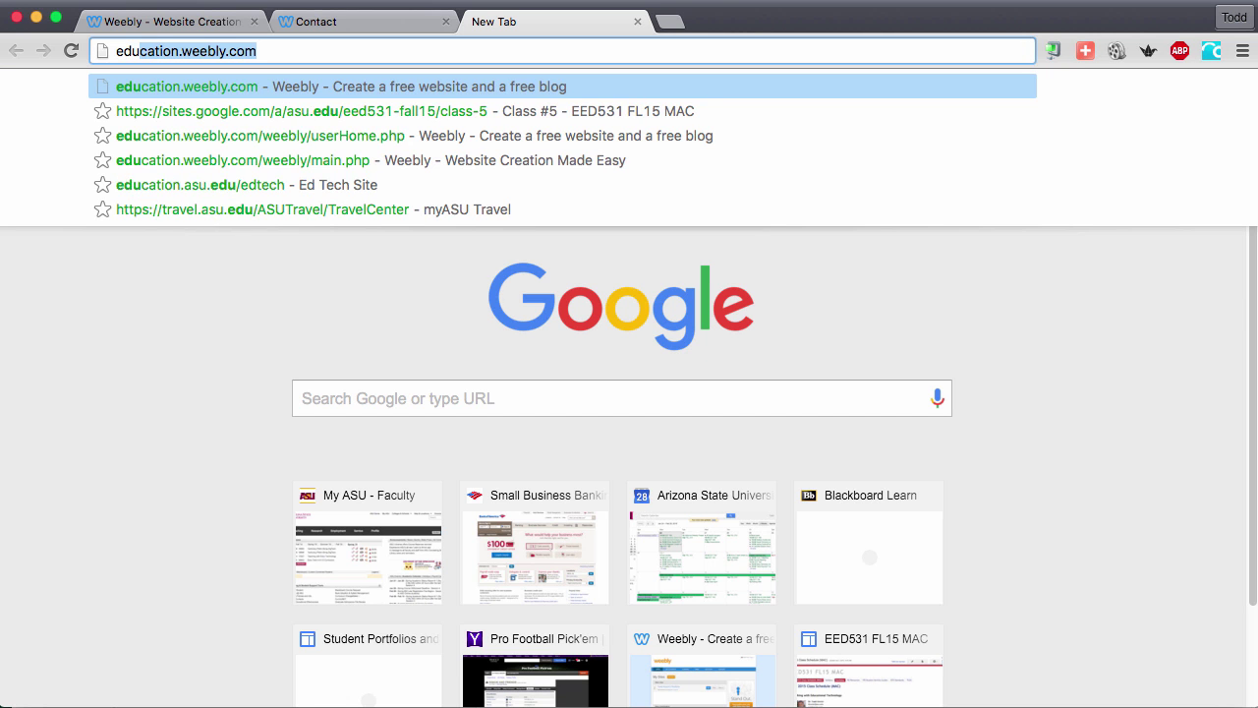
pyautogui.press('Return')
pyautogui.click(279, 55)
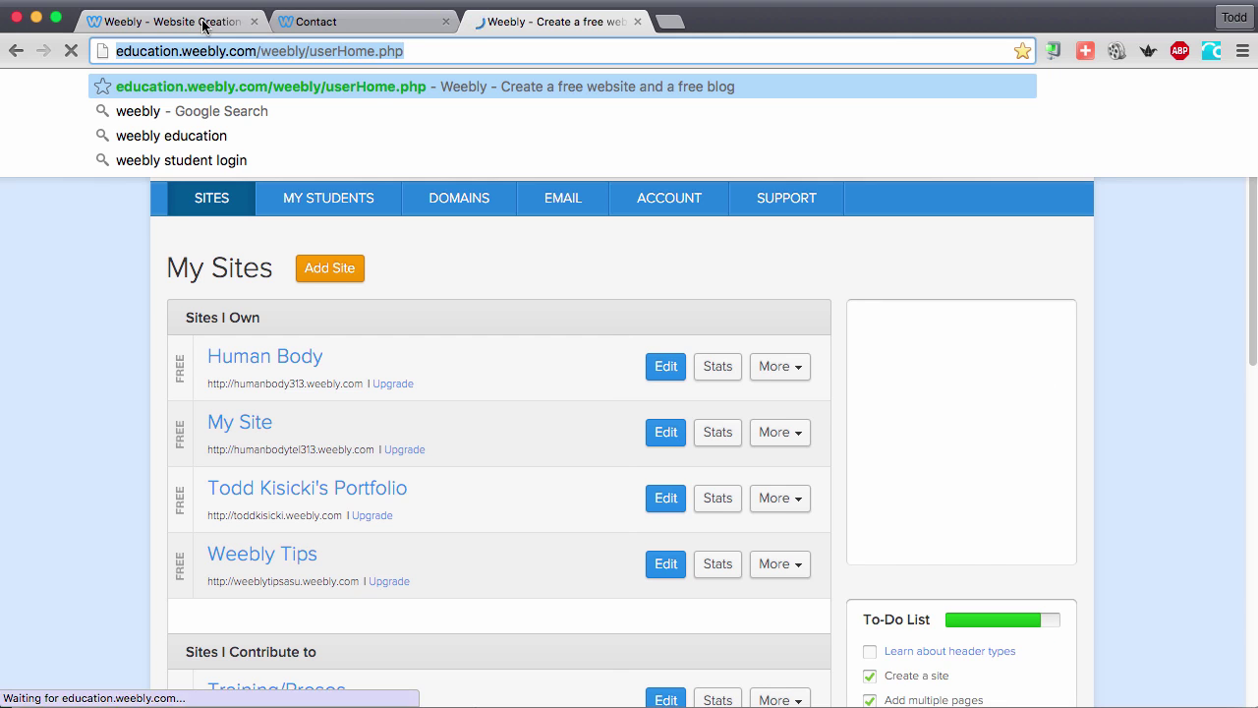
pyautogui.rightClick(203, 51)
pyautogui.click(205, 78)
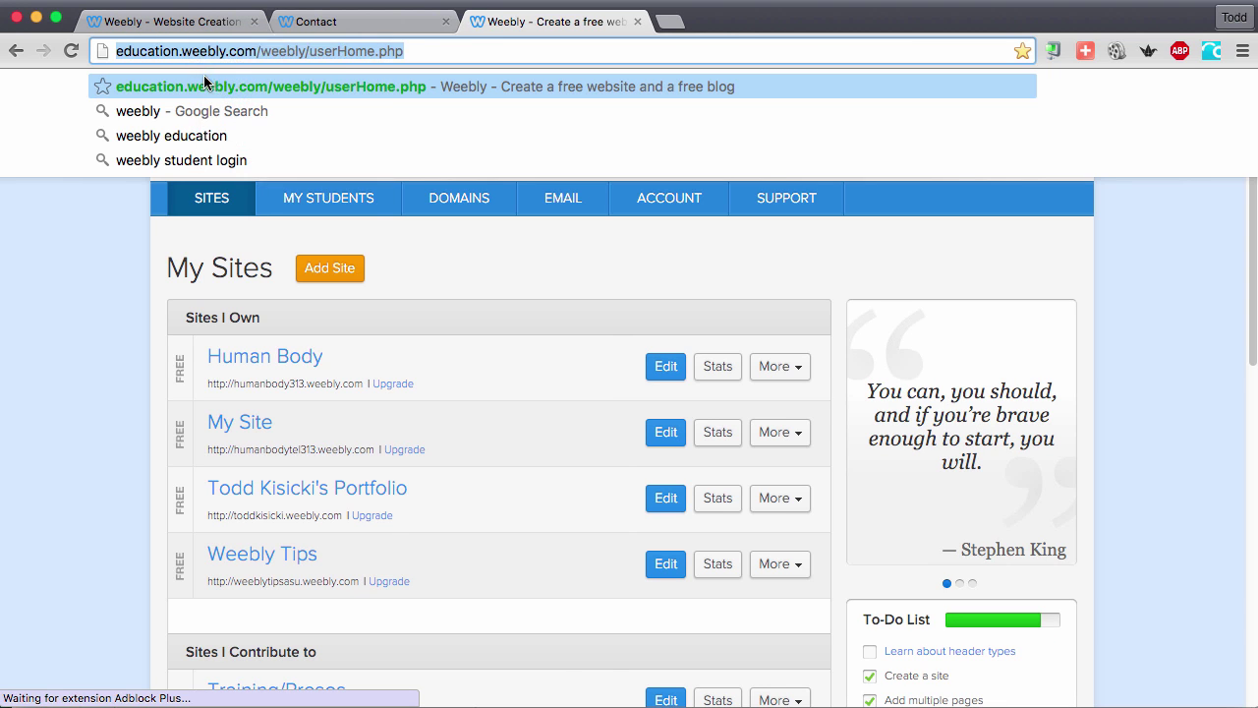
pyautogui.click(162, 21)
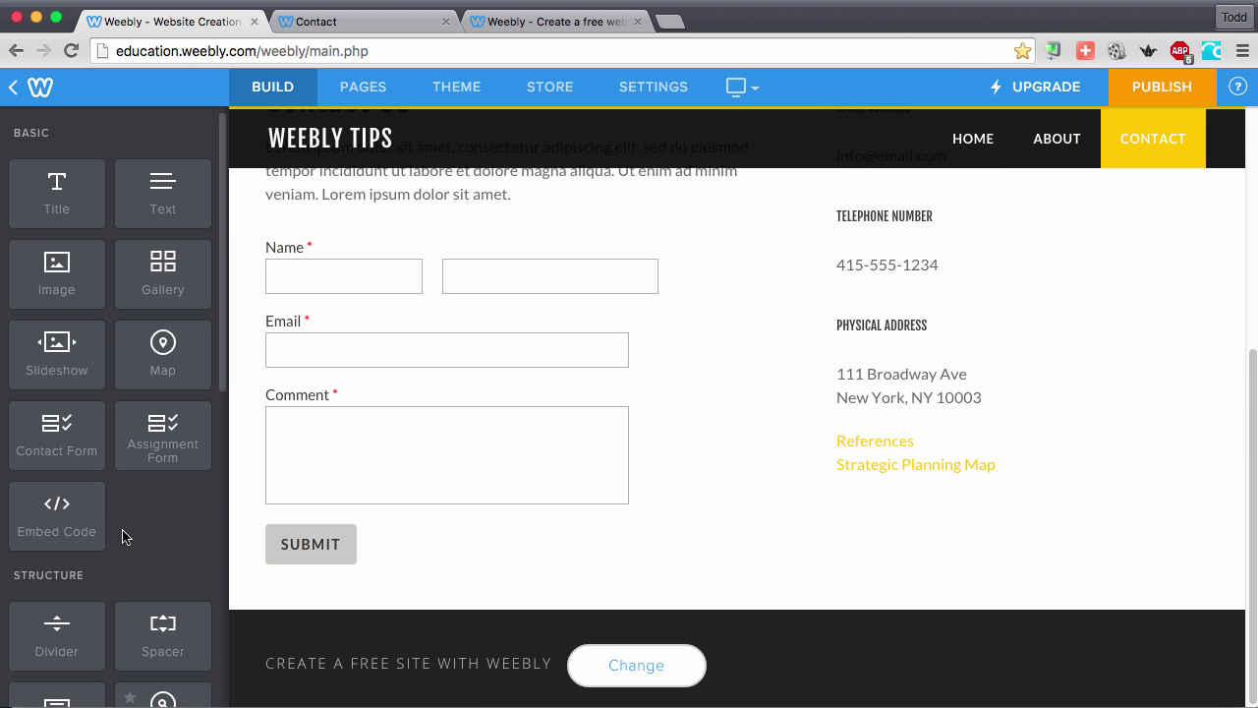
# Step: Add a Button element below the two page links and label it "Weebly HomePage"
pyautogui.scroll(-2, 123, 536)
pyautogui.scroll(-3, 123, 537)
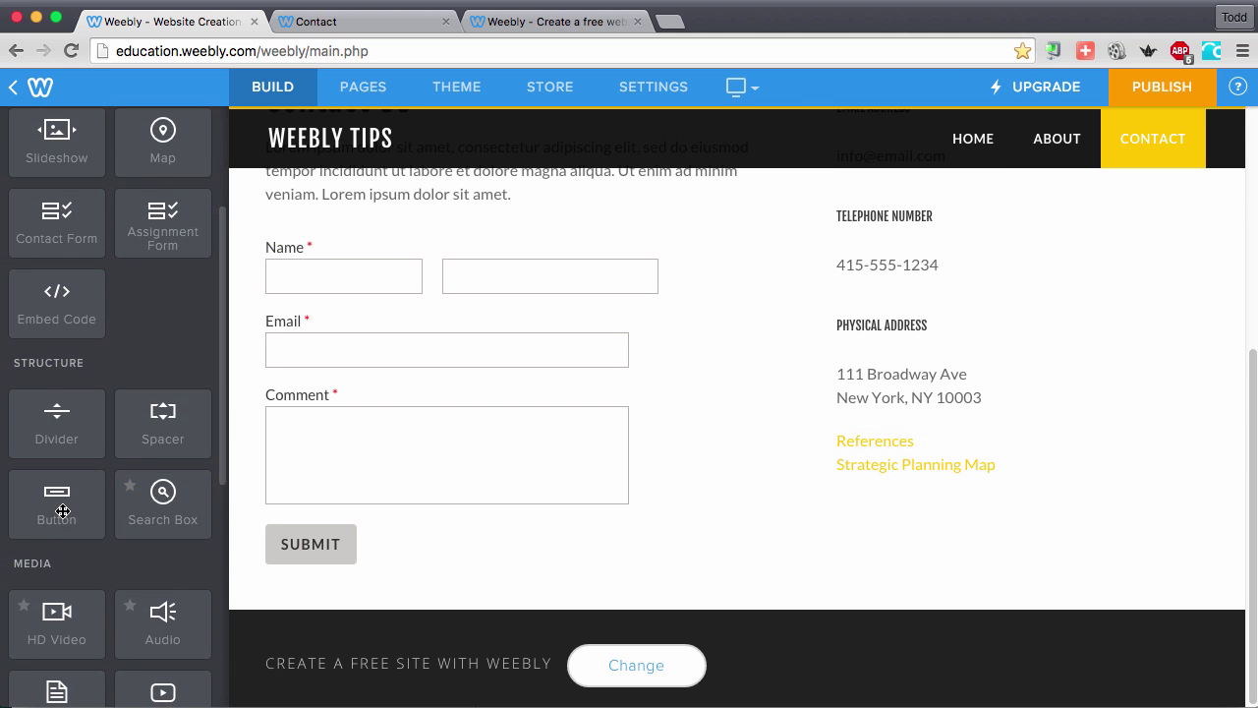
pyautogui.moveTo(56, 509); pyautogui.dragTo(978, 510)
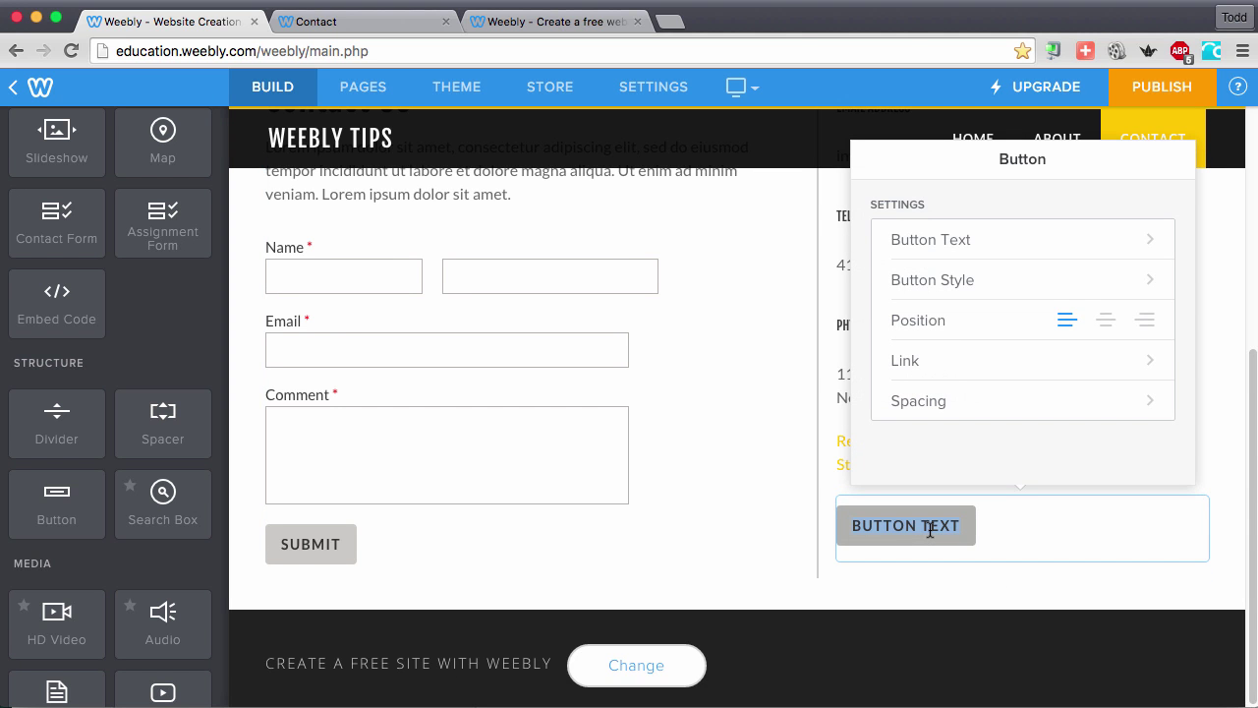
pyautogui.write('WEEBLY ')
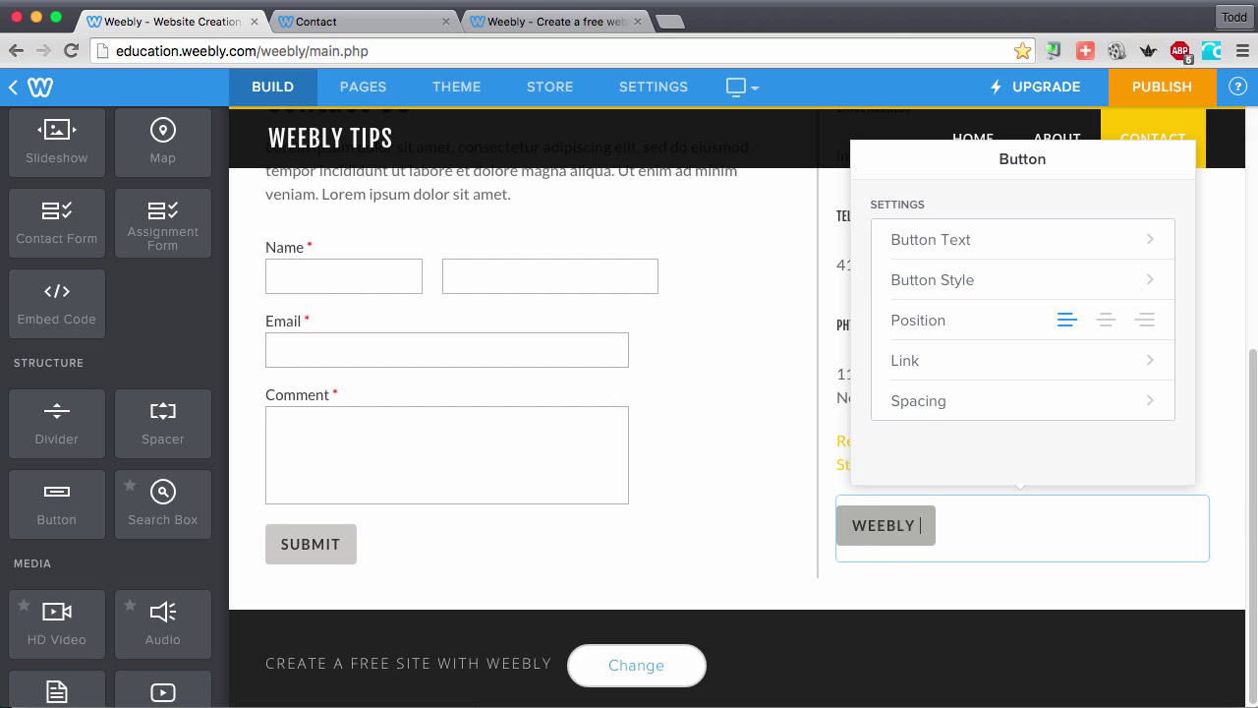
pyautogui.write('HOMEPAGE')
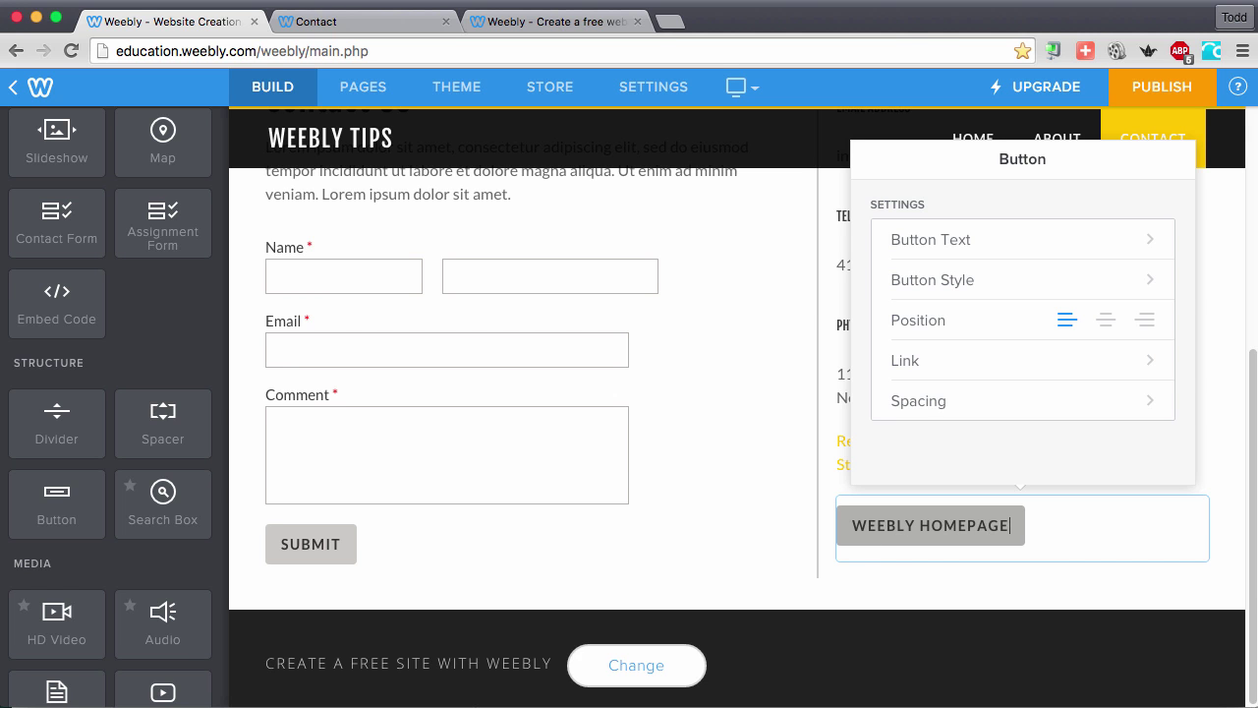
pyautogui.click(930, 525)
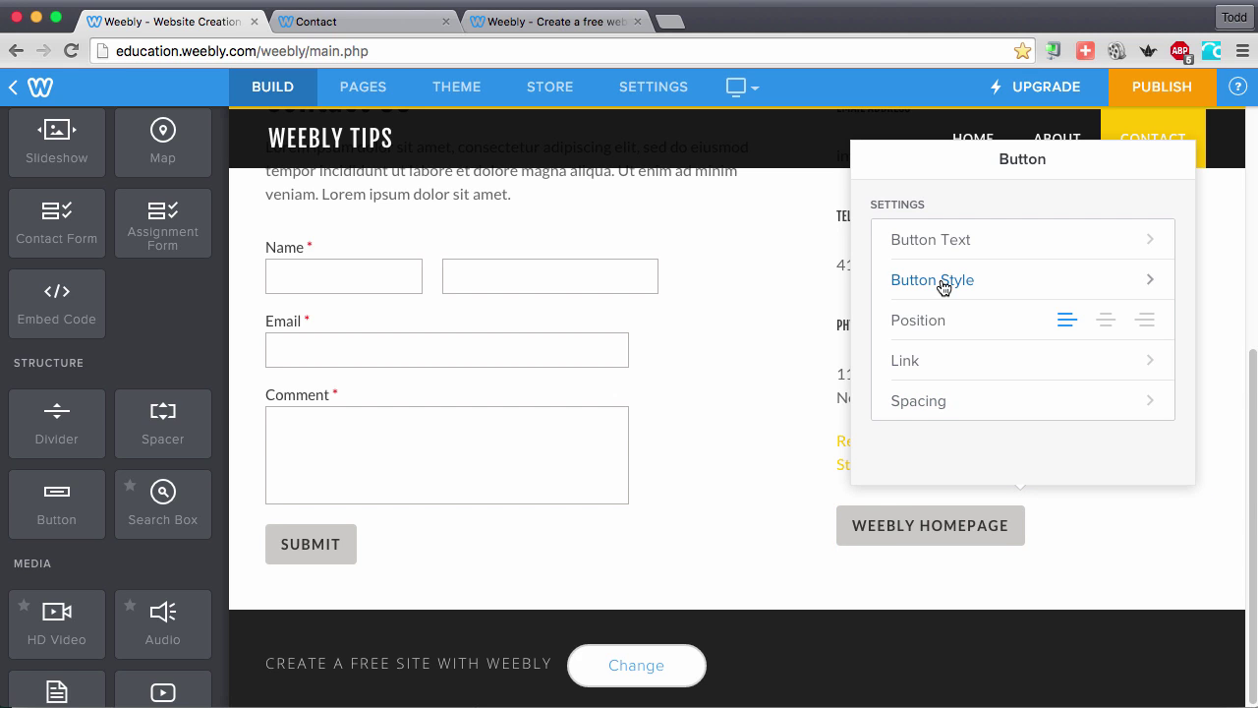
pyautogui.click(945, 242)
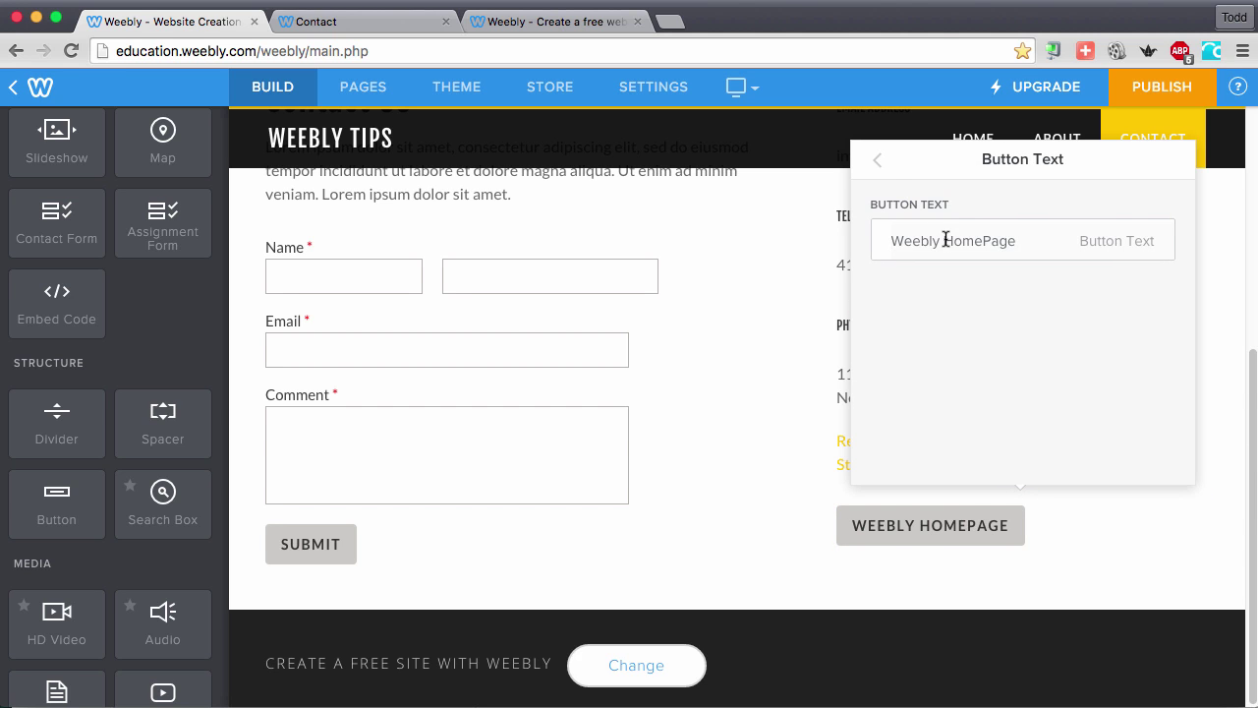
pyautogui.click(878, 162)
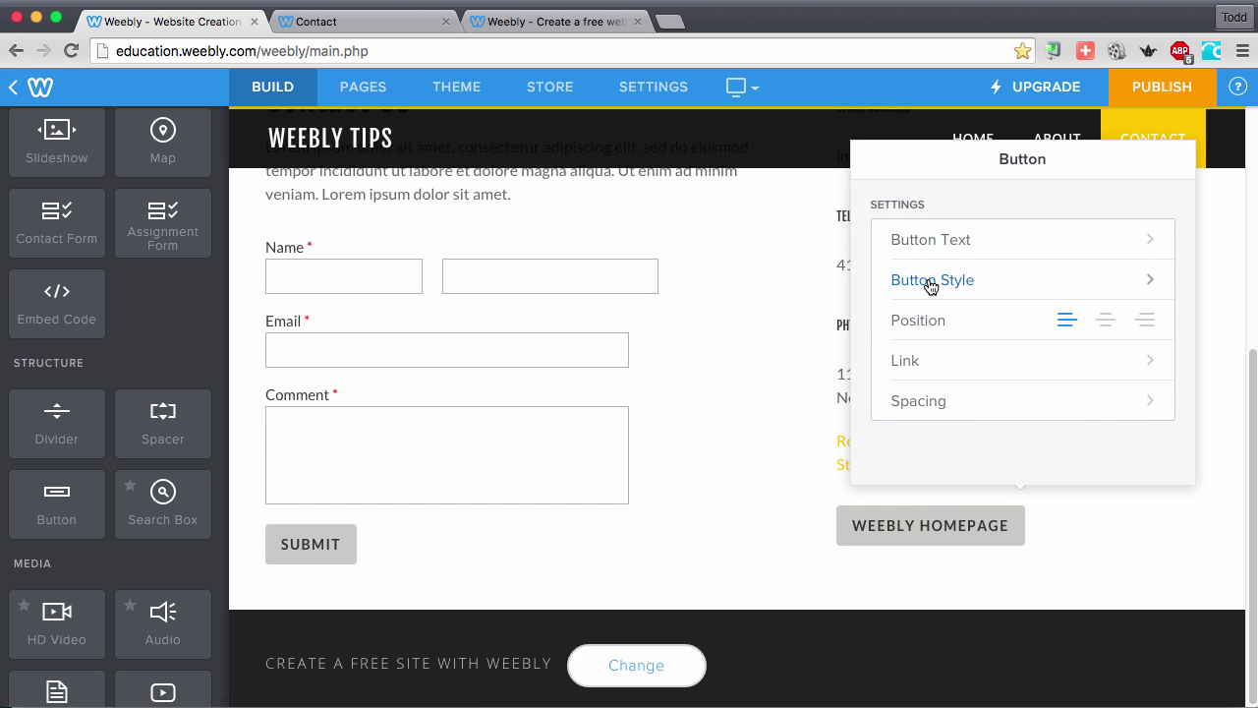
# Step: Give the "Weebly HomePage" button the small yellow style and centre it in its column
pyautogui.click(930, 282)
pyautogui.click(967, 321)
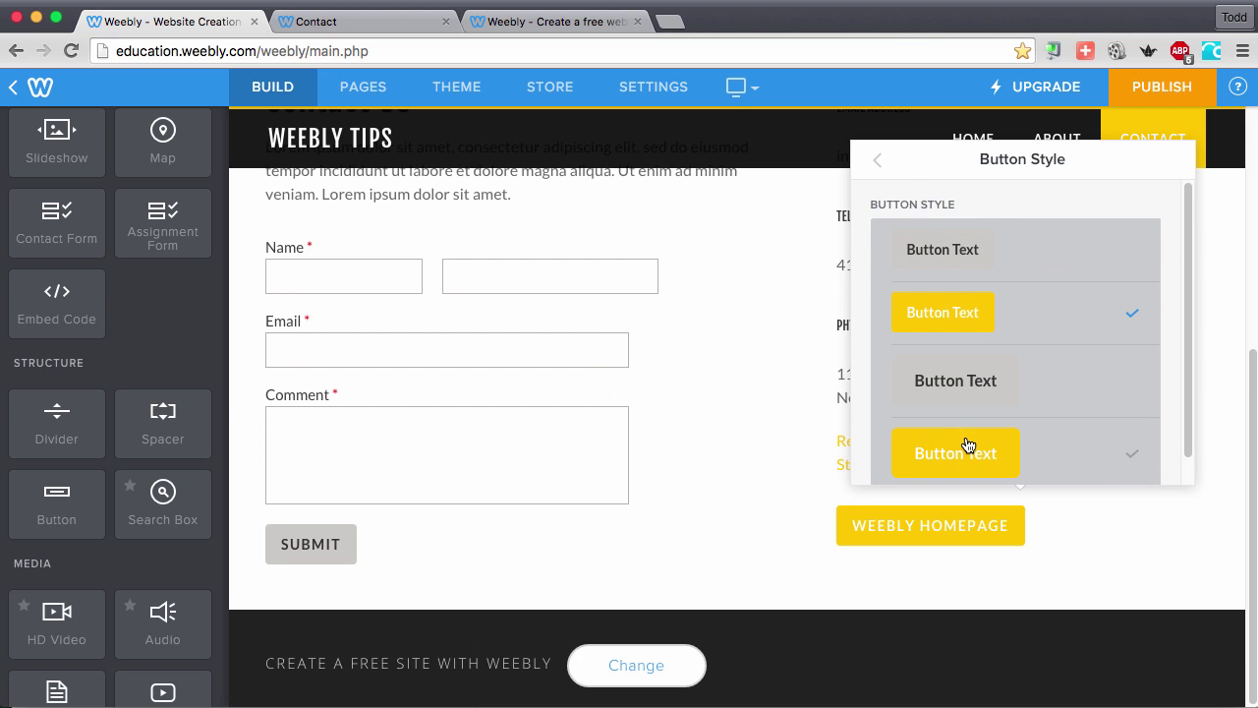
pyautogui.click(877, 164)
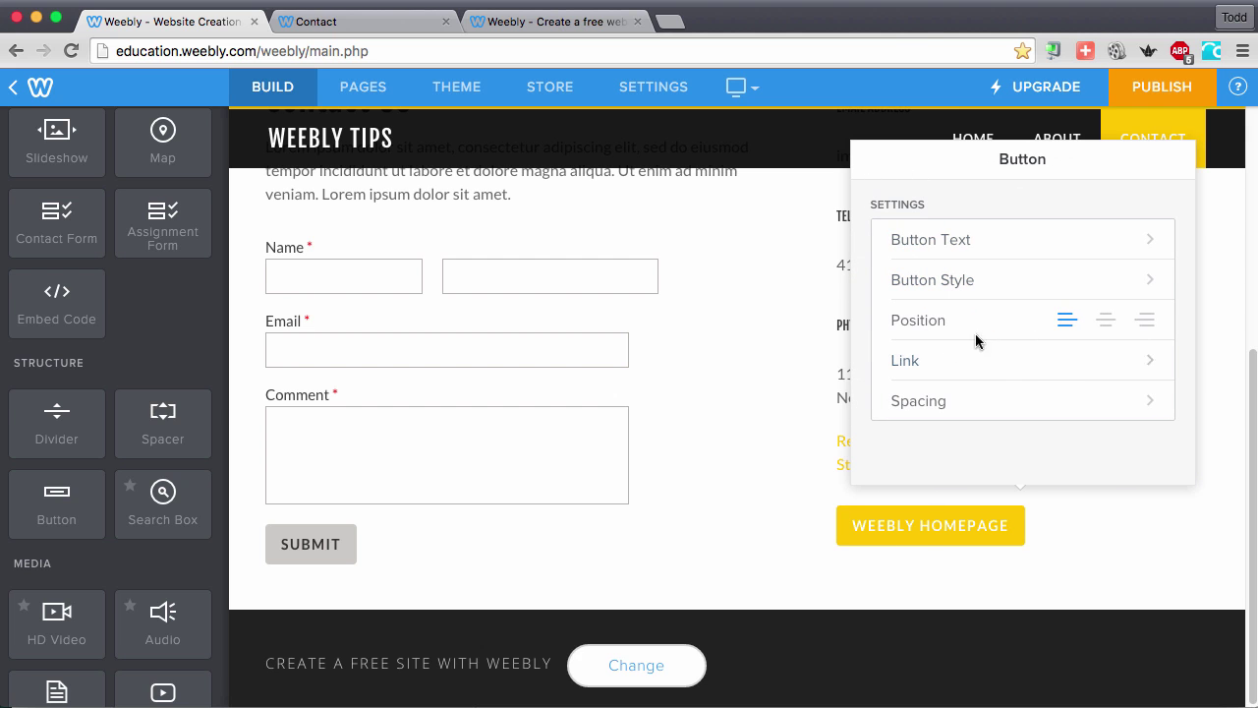
pyautogui.click(1103, 322)
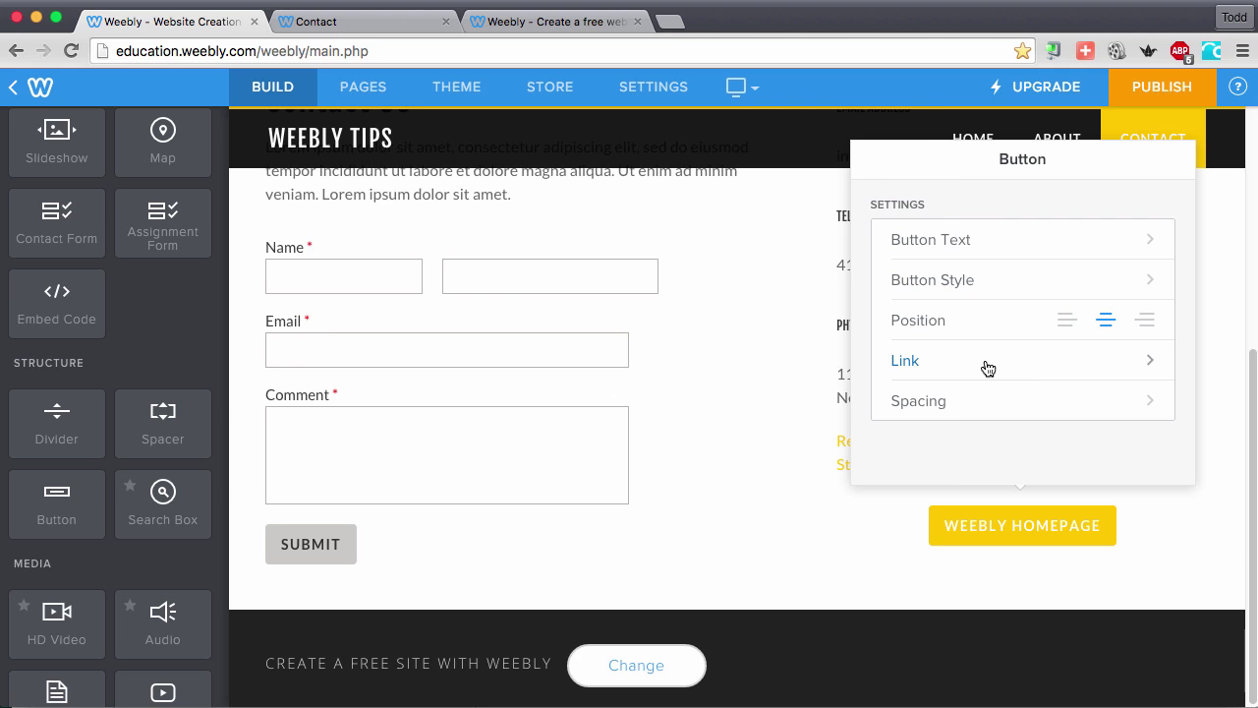
pyautogui.click(988, 367)
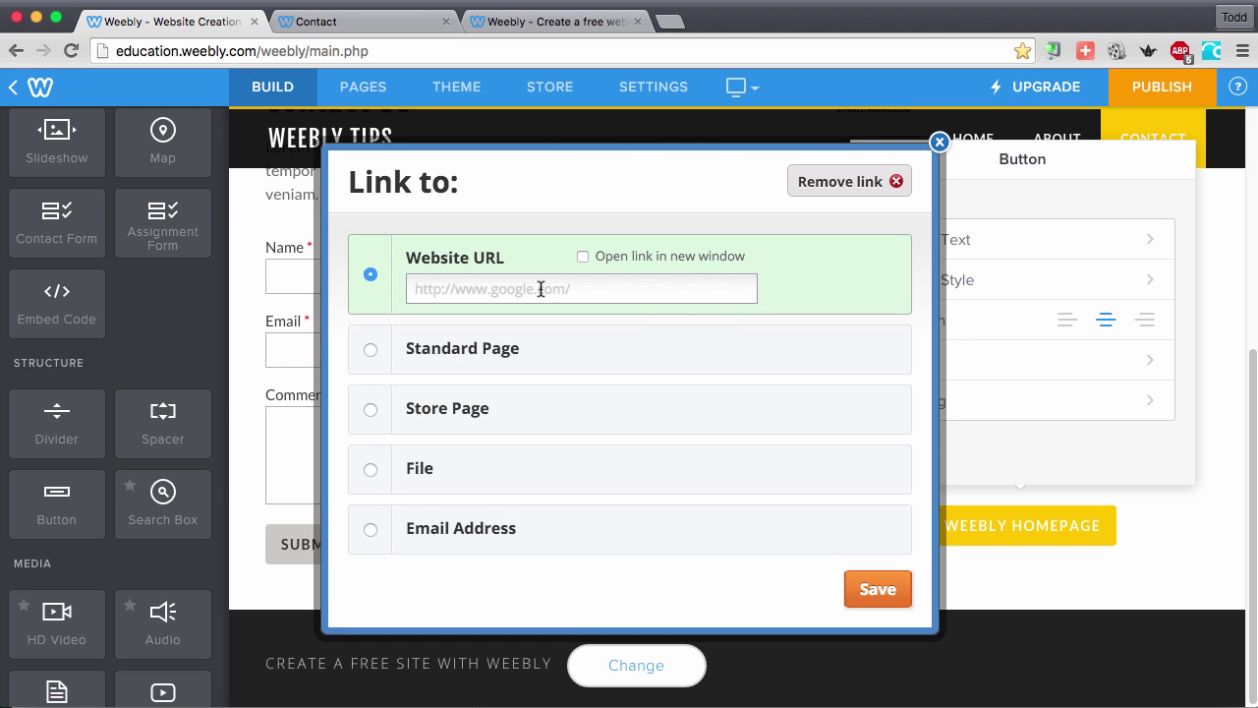
pyautogui.rightClick(599, 293)
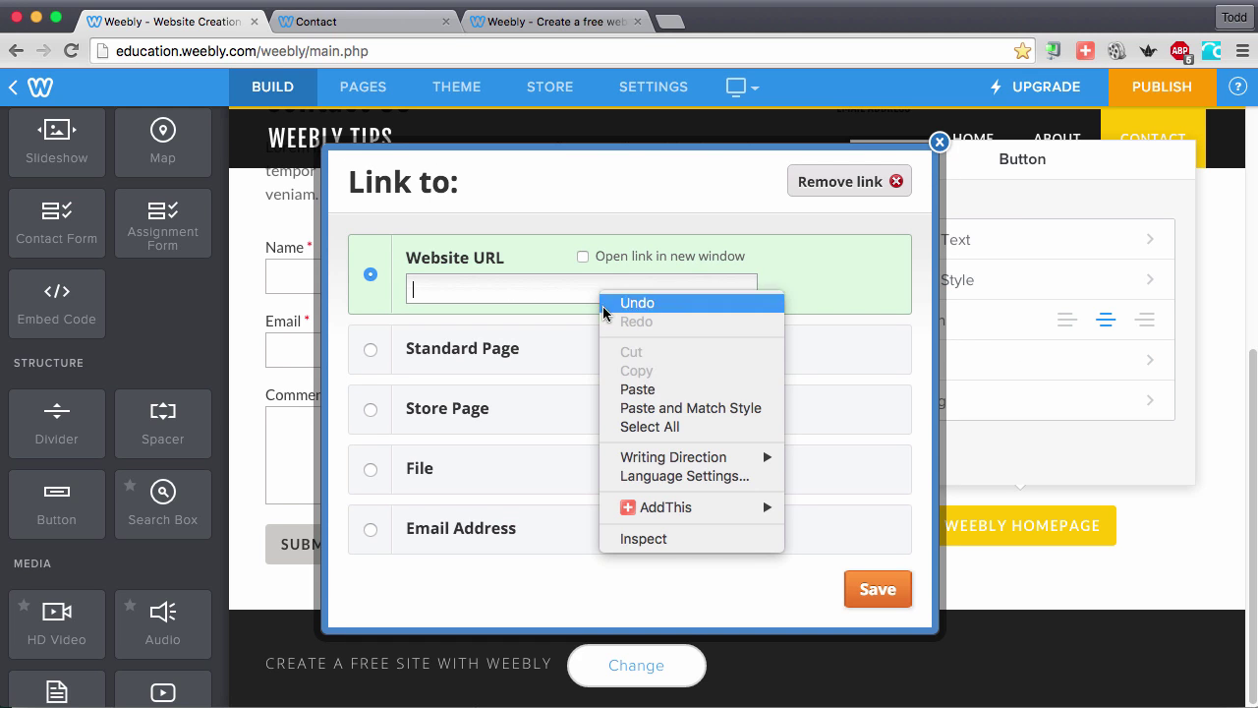
pyautogui.click(643, 389)
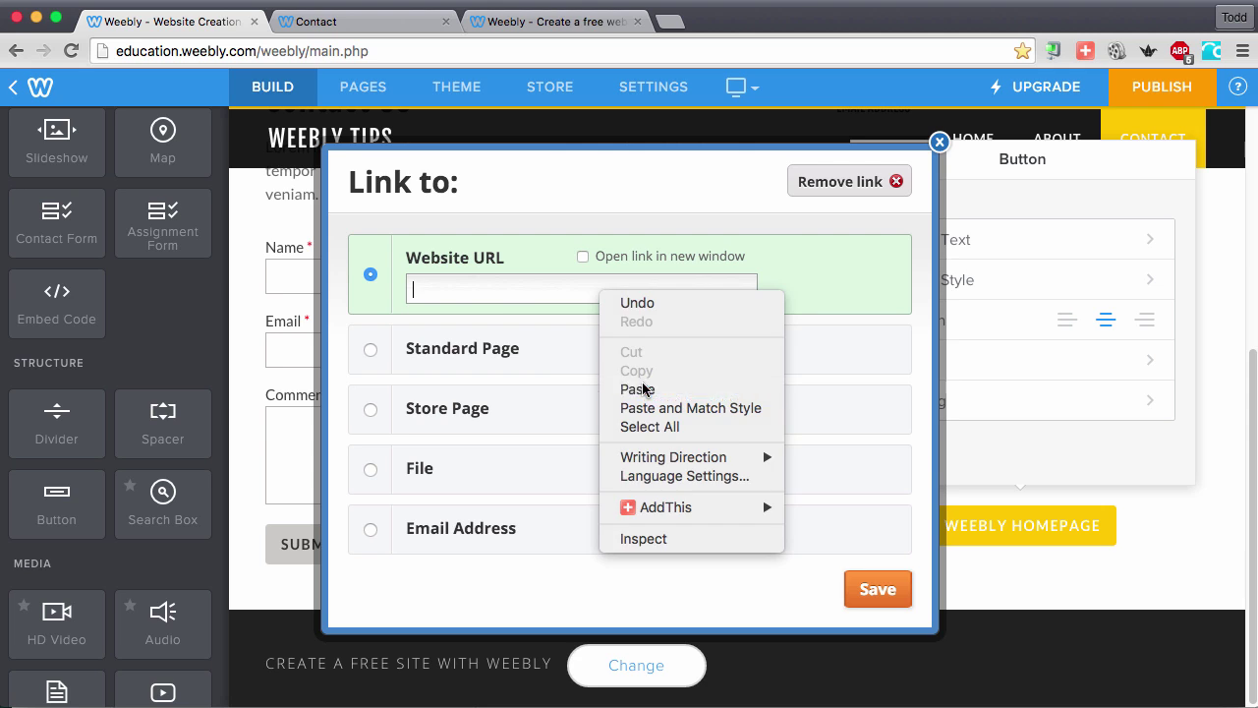
pyautogui.tripleClick(485, 286)
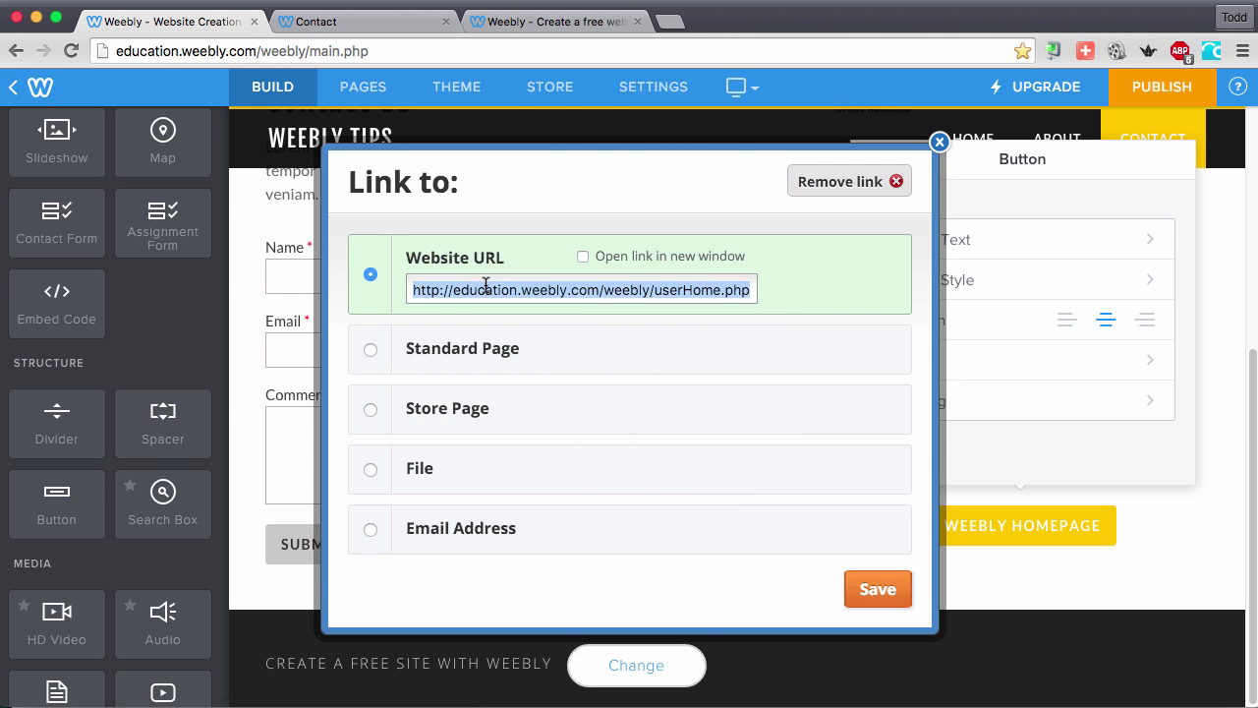
pyautogui.click(583, 257)
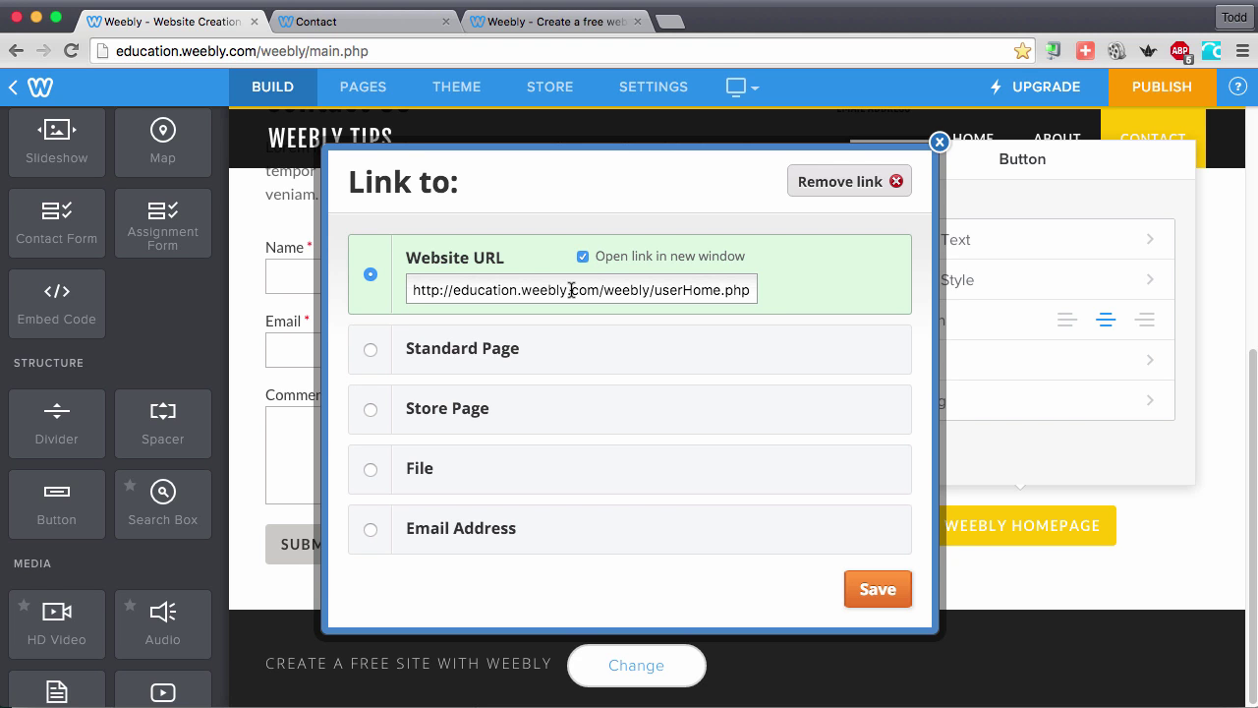
pyautogui.click(867, 590)
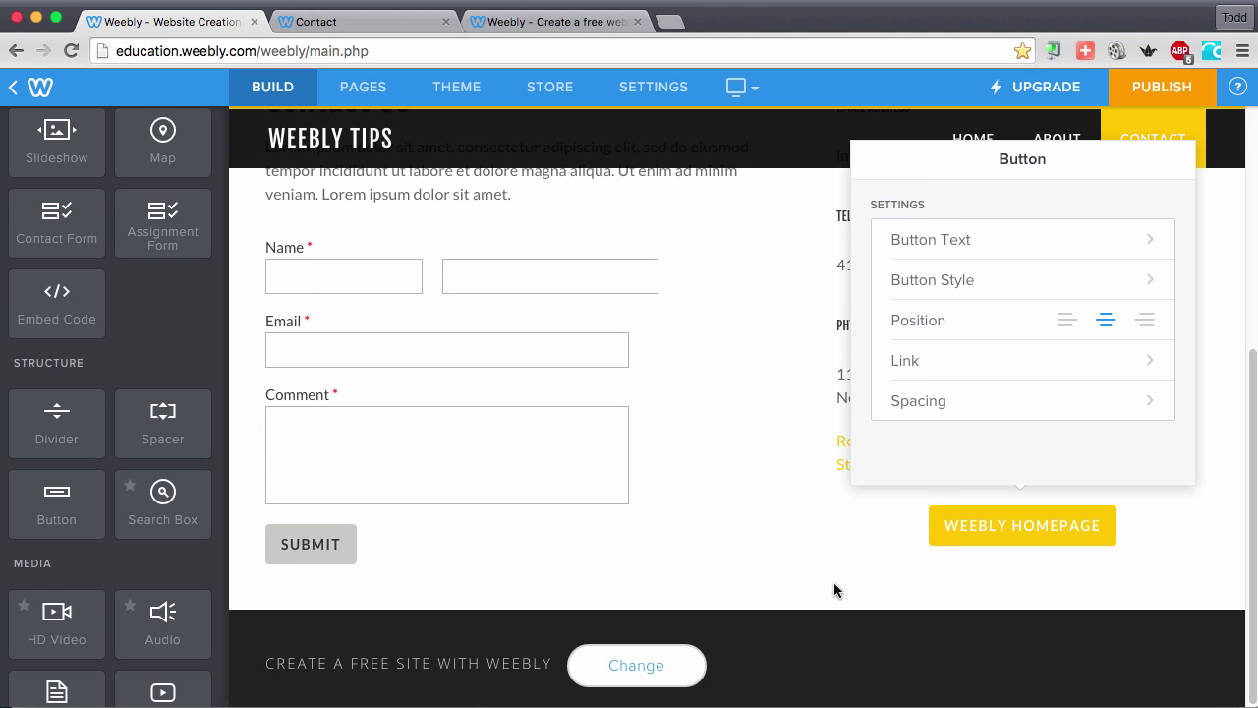
# Step: Publish the site with the finished button and reload the live Contact page down to its links
pyautogui.click(790, 587)
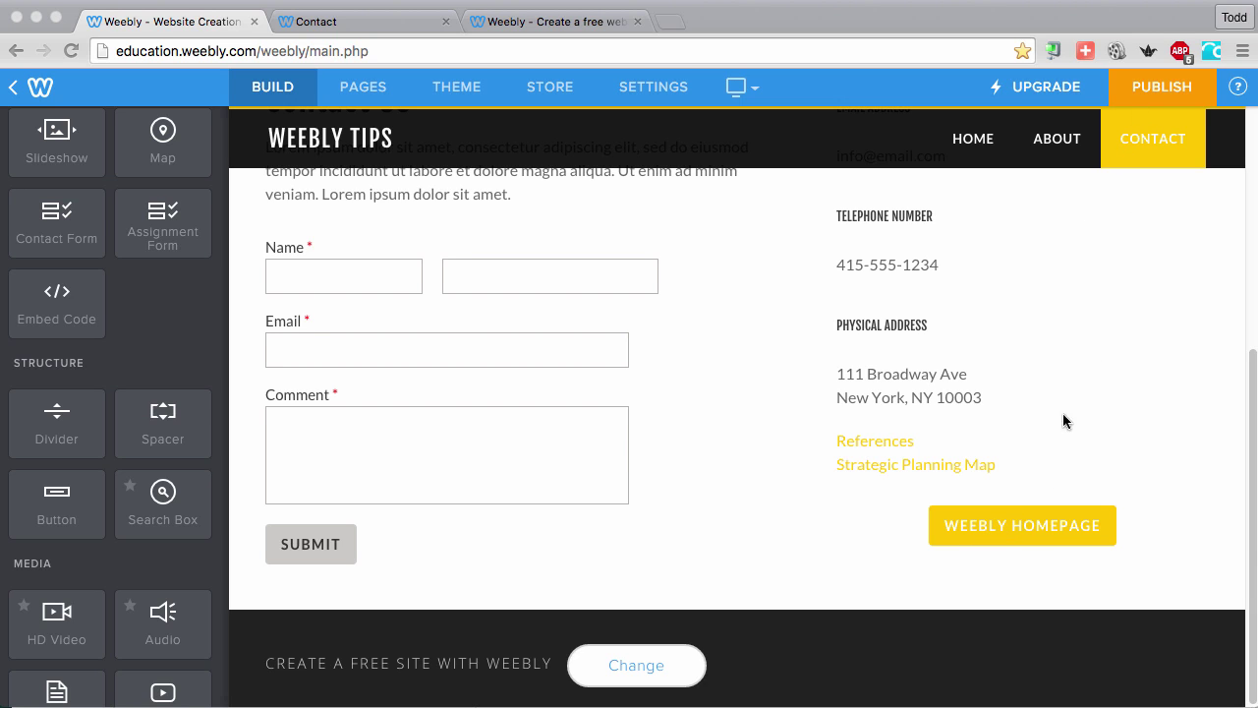
pyautogui.click(1155, 88)
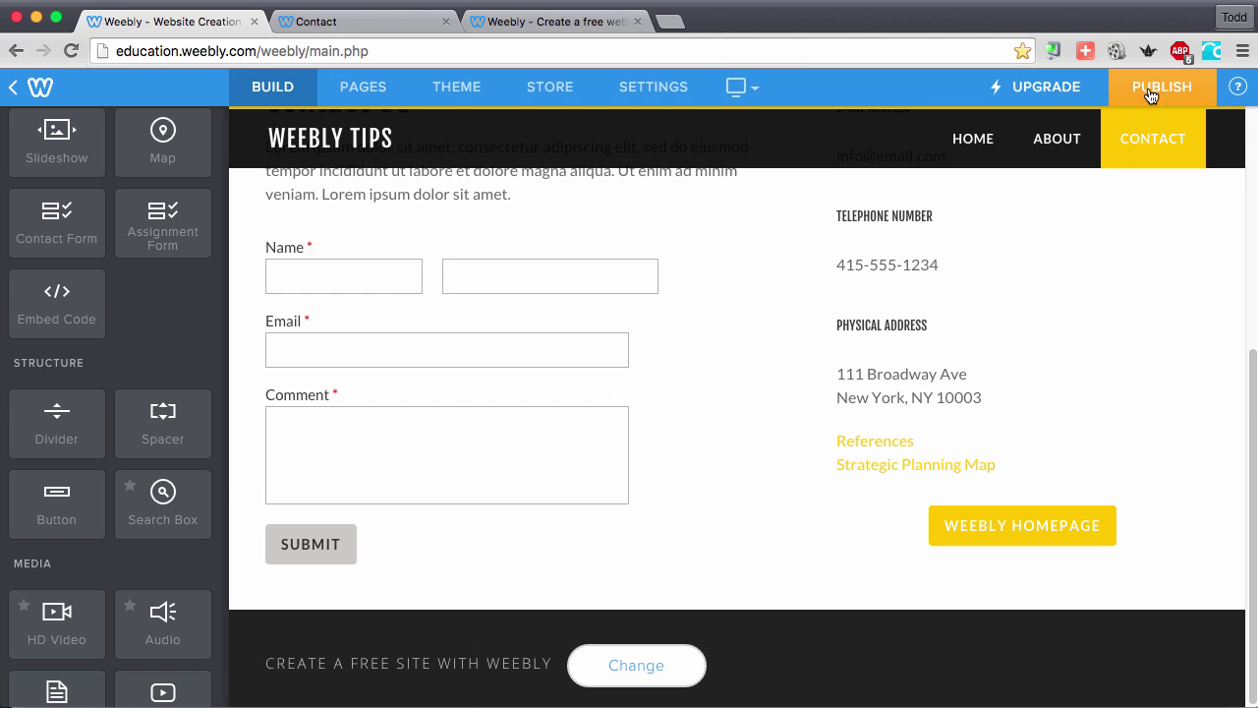
pyautogui.click(365, 19)
pyautogui.press('super+r')
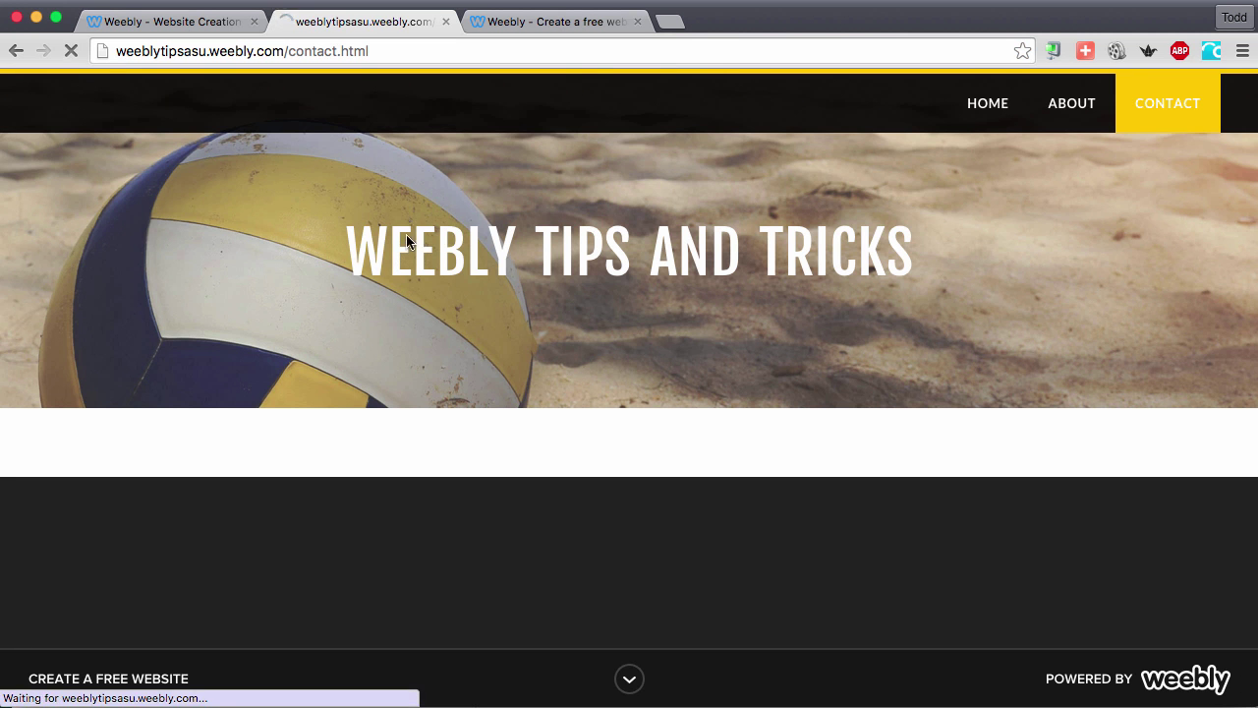
pyautogui.scroll(-5, 685, 646)
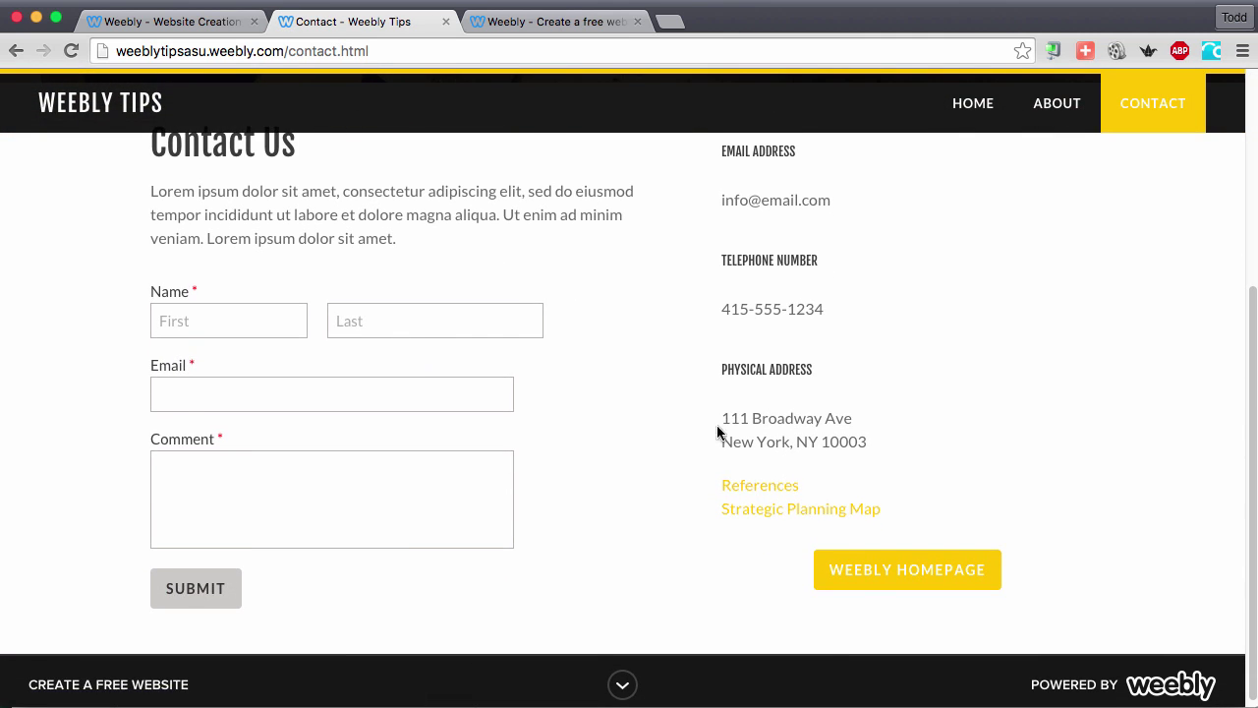
# Step: Test the References link and the Weebly Homepage button on the live Contact page, closing the extra Weebly tabs
pyautogui.click(762, 494)
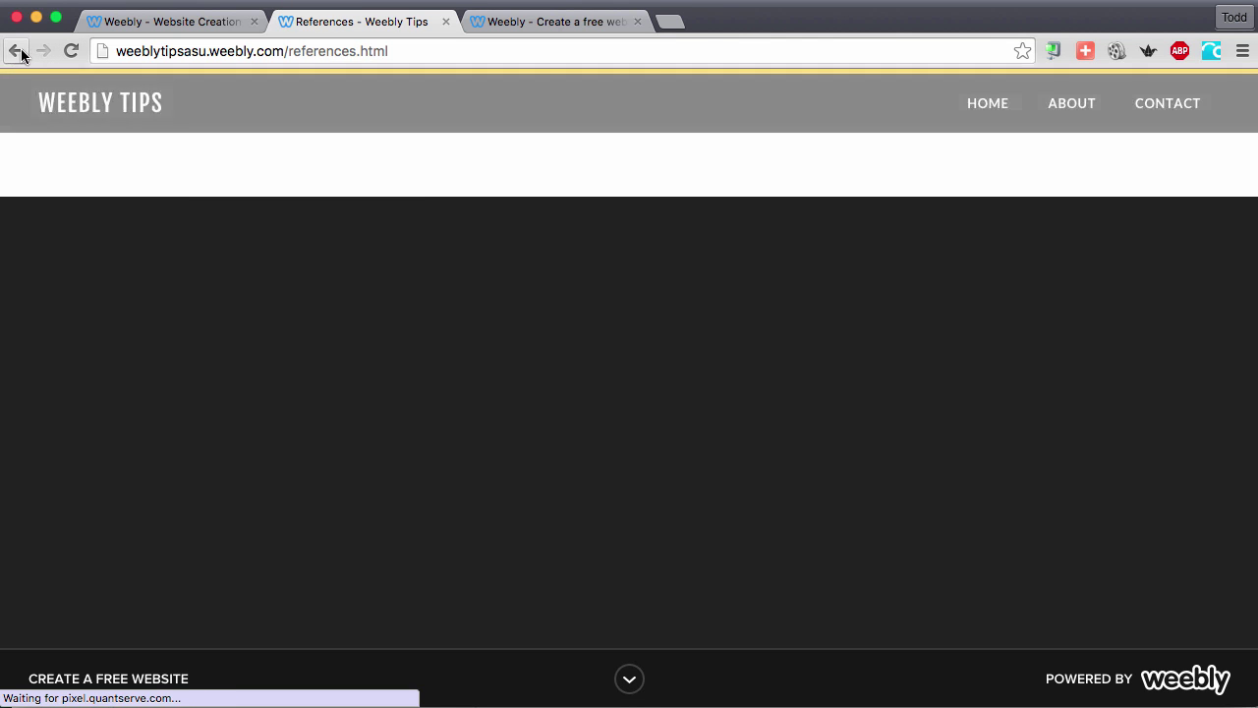
pyautogui.click(16, 52)
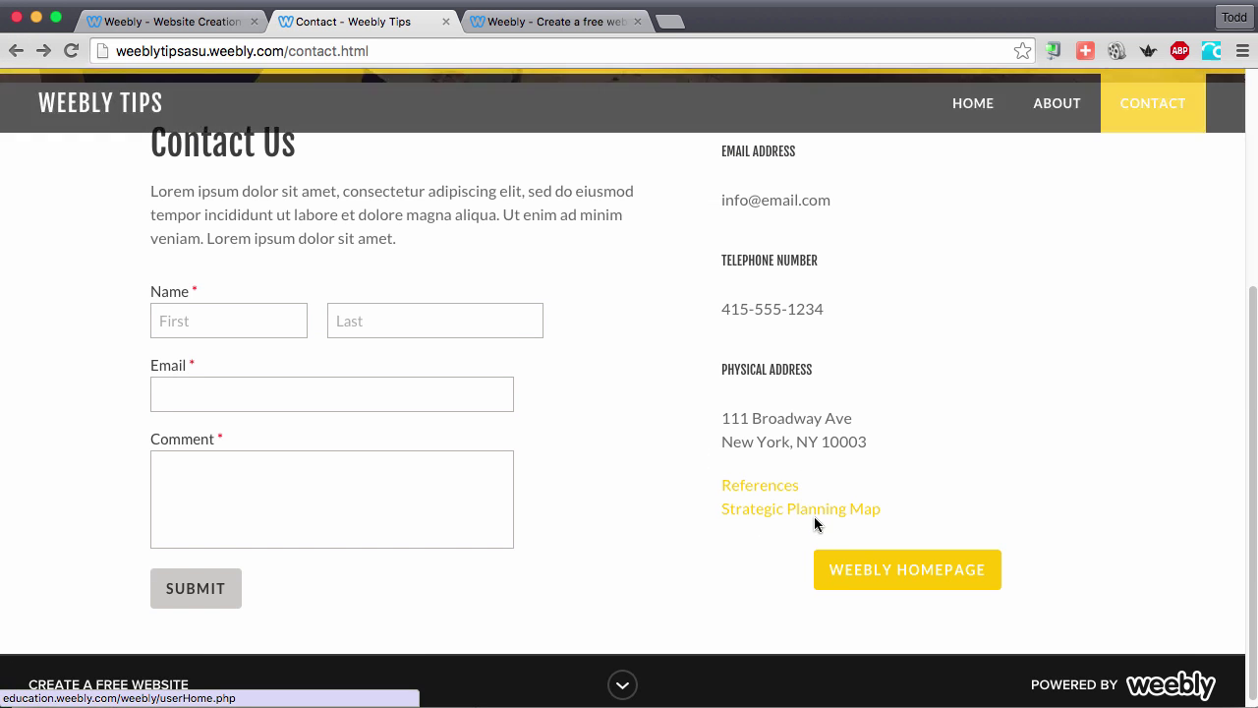
pyautogui.click(906, 580)
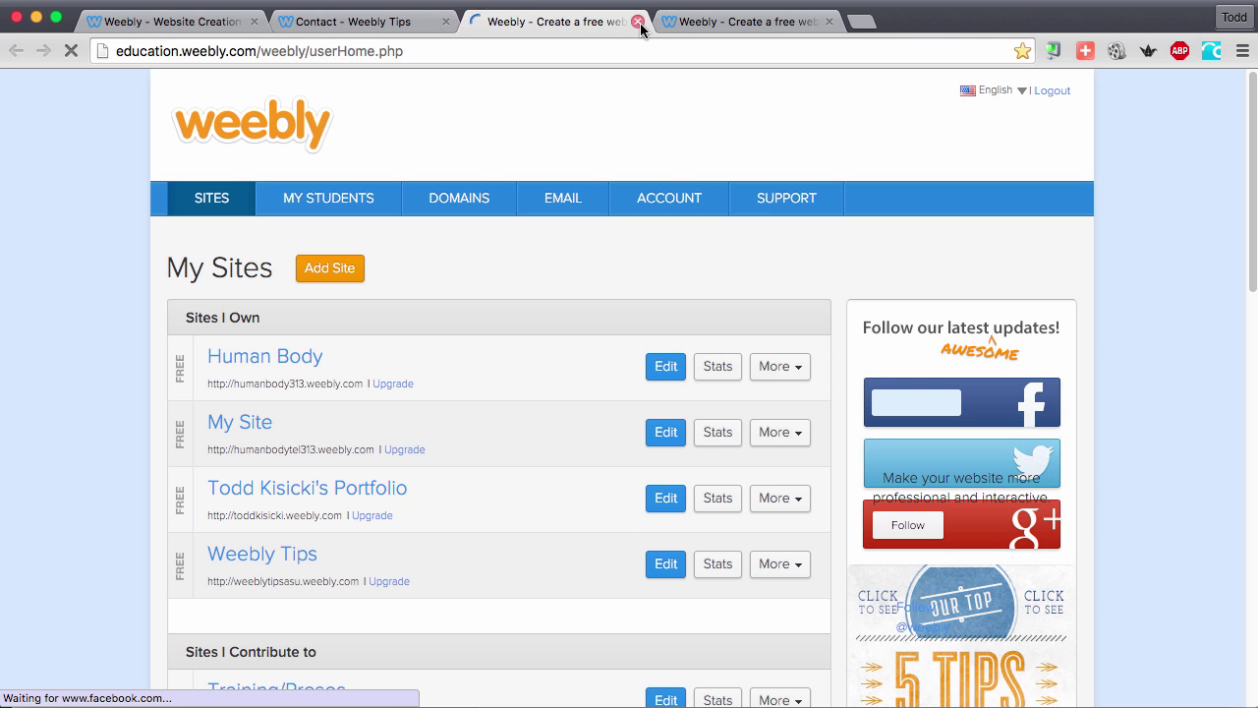
pyautogui.click(640, 23)
pyautogui.click(640, 23)
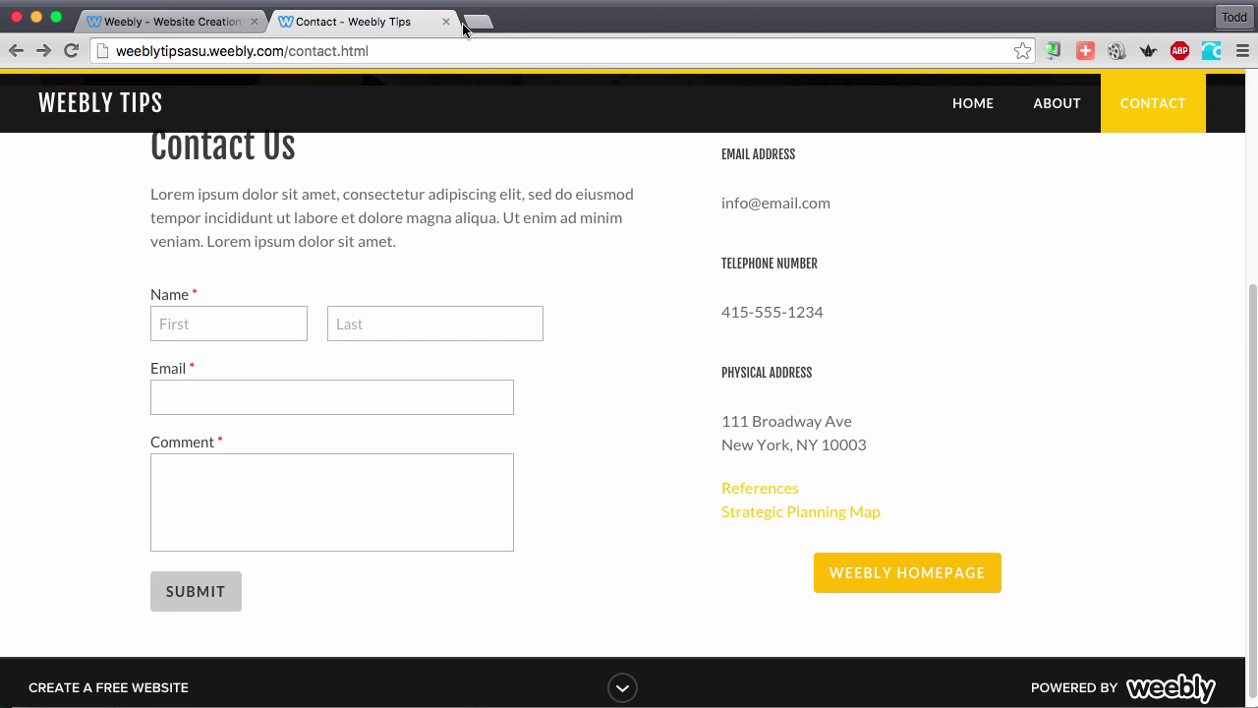
# Step: Return to the site editor, dismiss the publish confirmation and open the Home page for editing
pyautogui.click(196, 22)
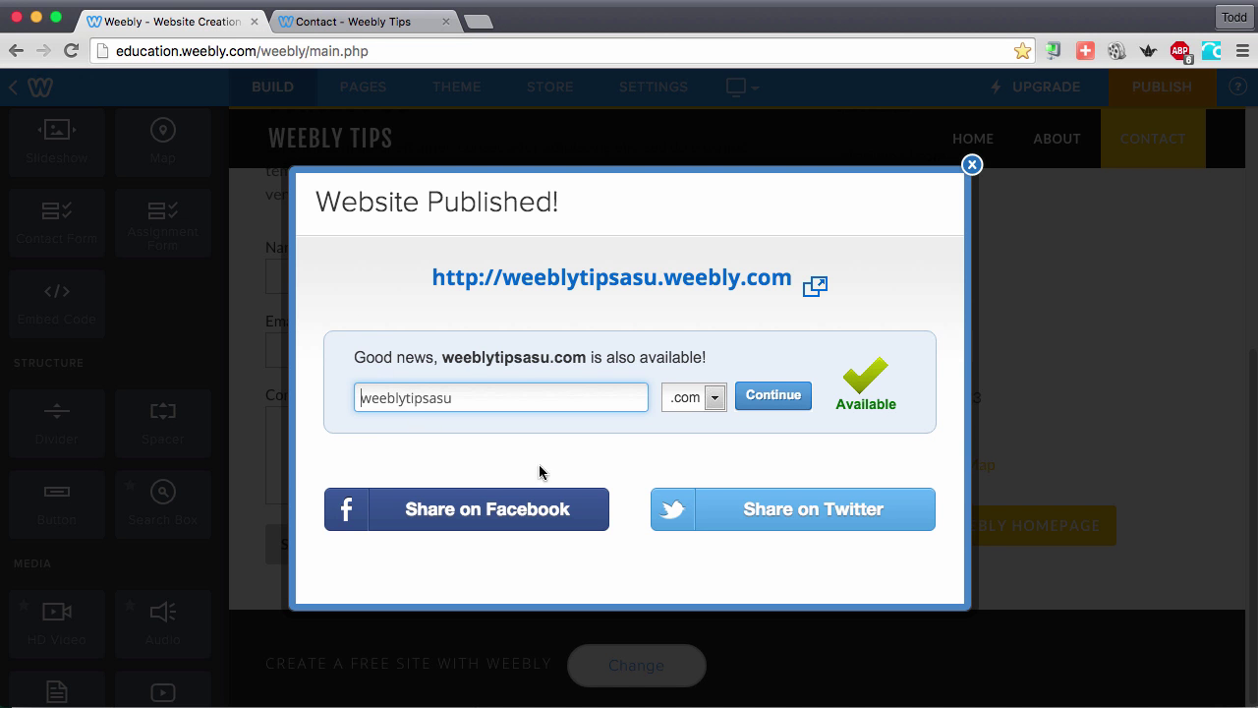
pyautogui.click(972, 164)
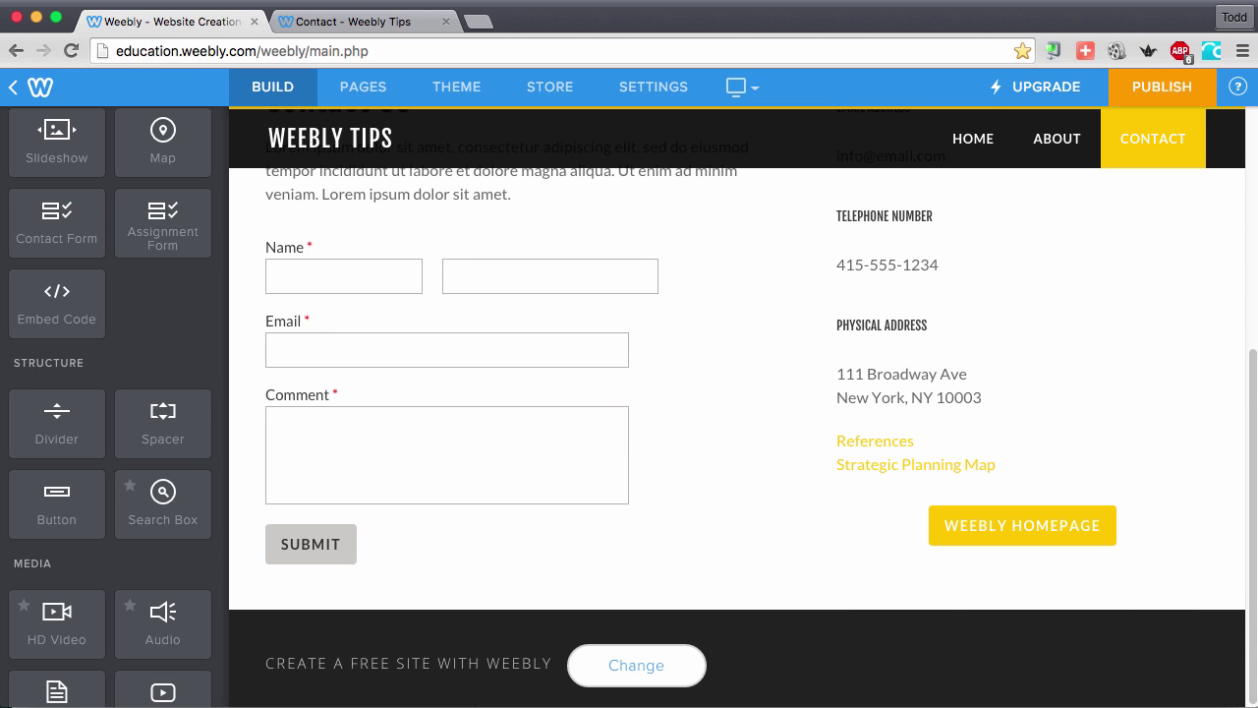
pyautogui.scroll(5, 663, 351)
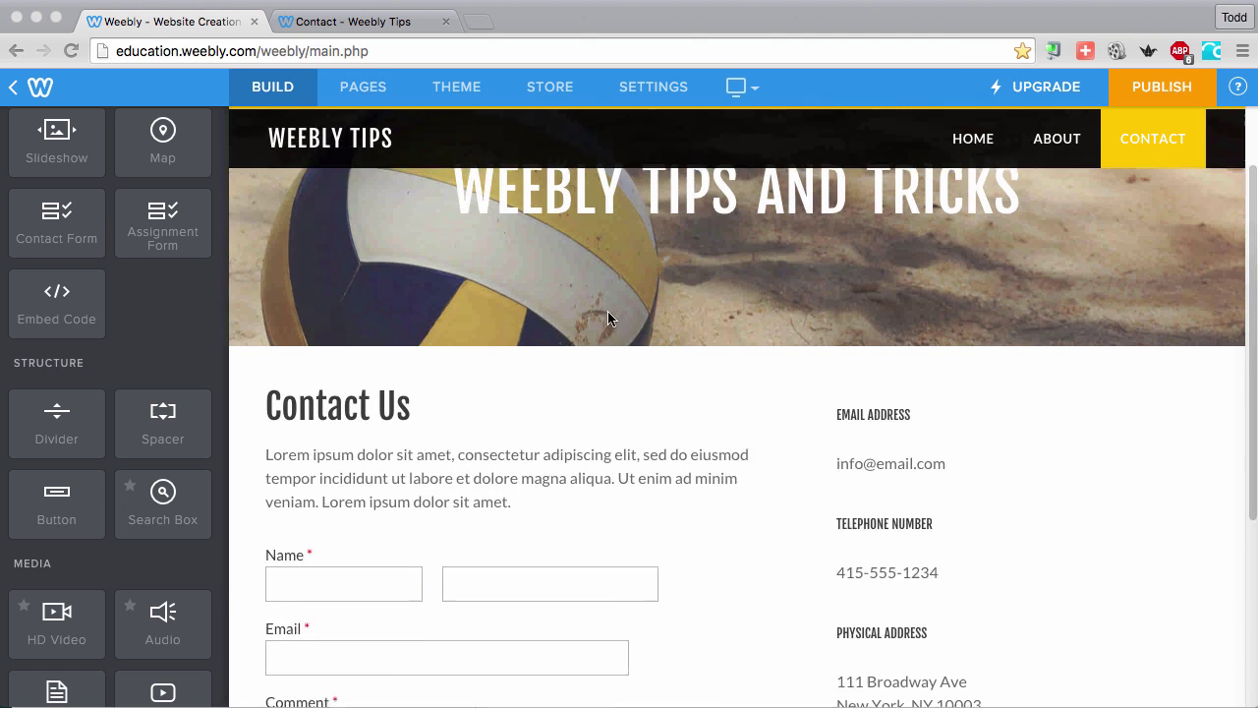
pyautogui.click(971, 140)
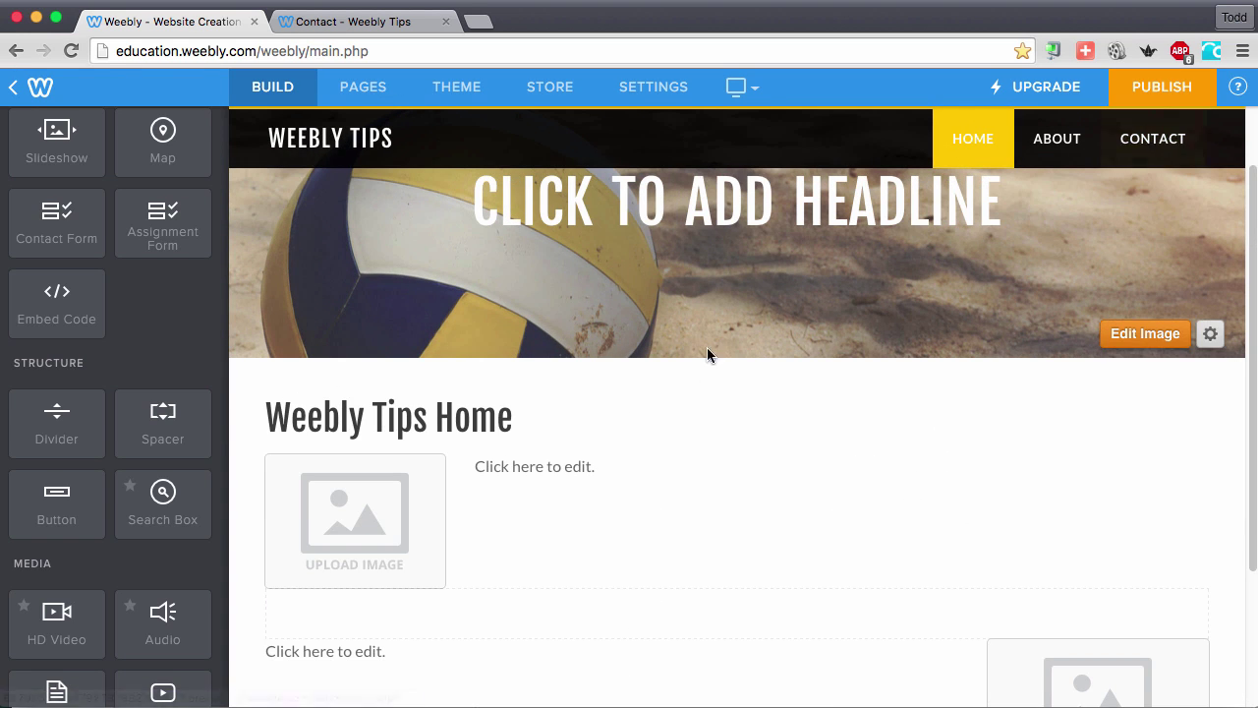
pyautogui.click(385, 521)
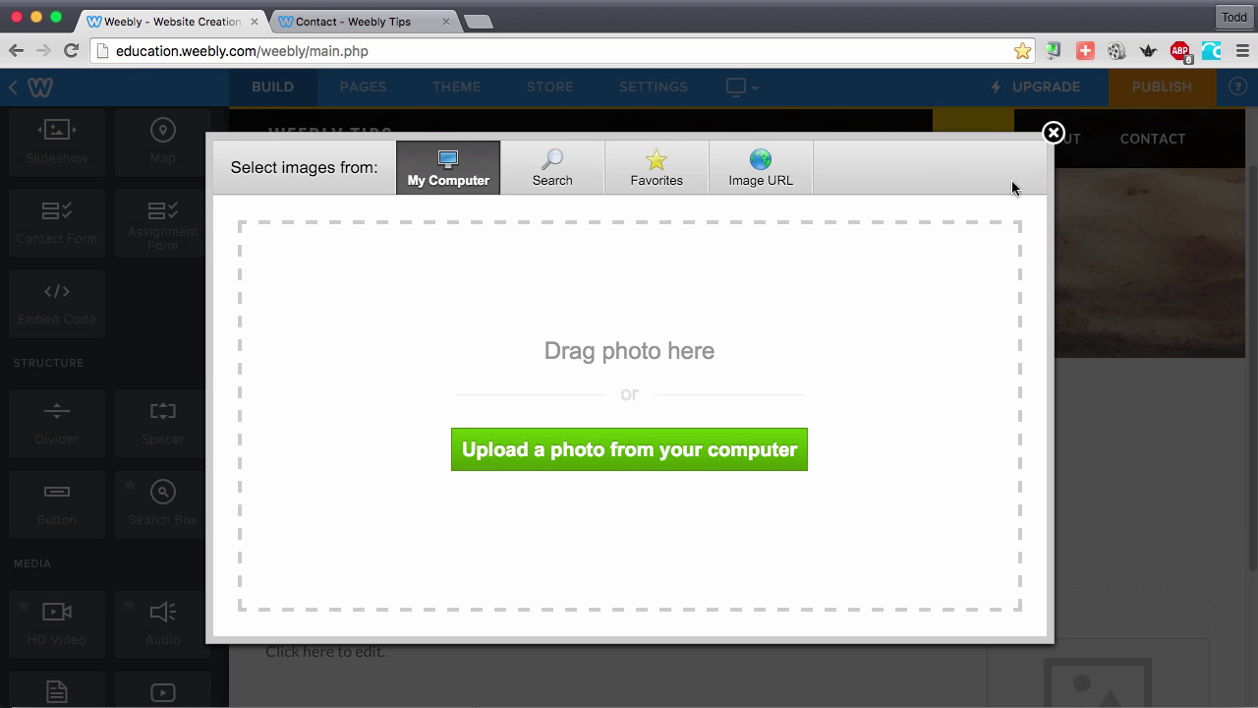
pyautogui.click(1053, 132)
pyautogui.scroll(5, 60, 242)
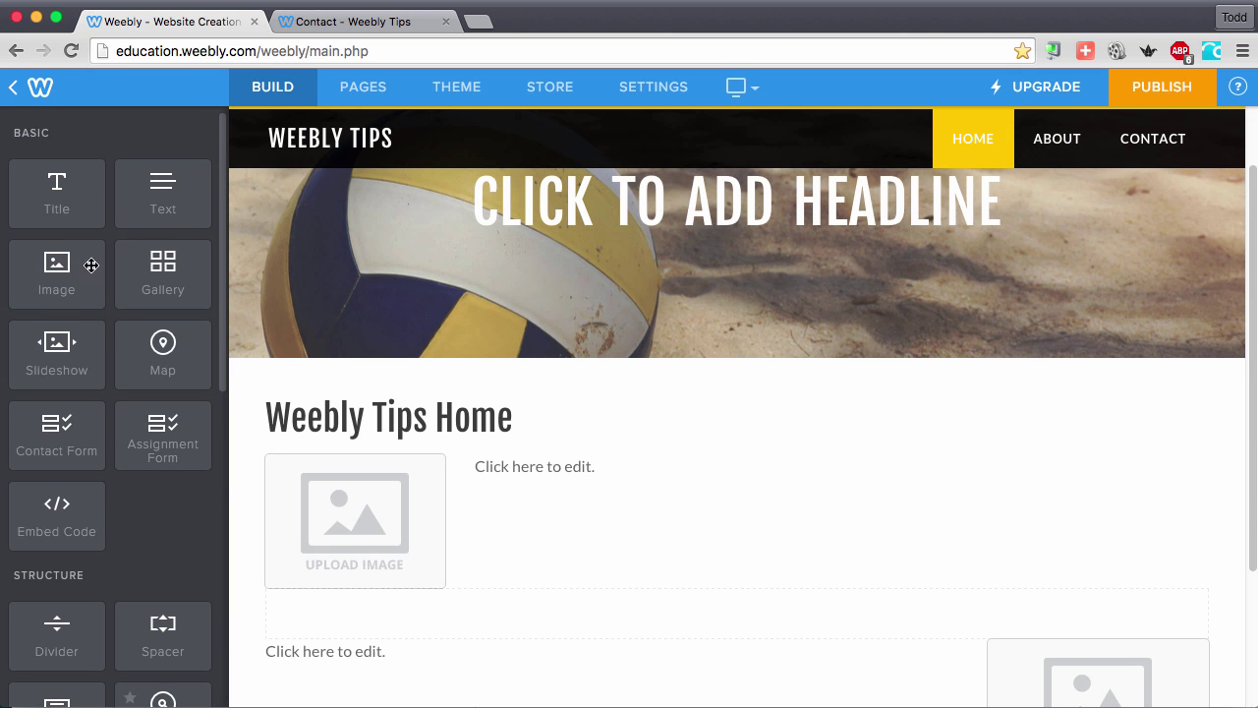
# Step: Upload the dog photo from the computer into the upper image placeholder and widen its column to enlarge the picture
pyautogui.click(348, 523)
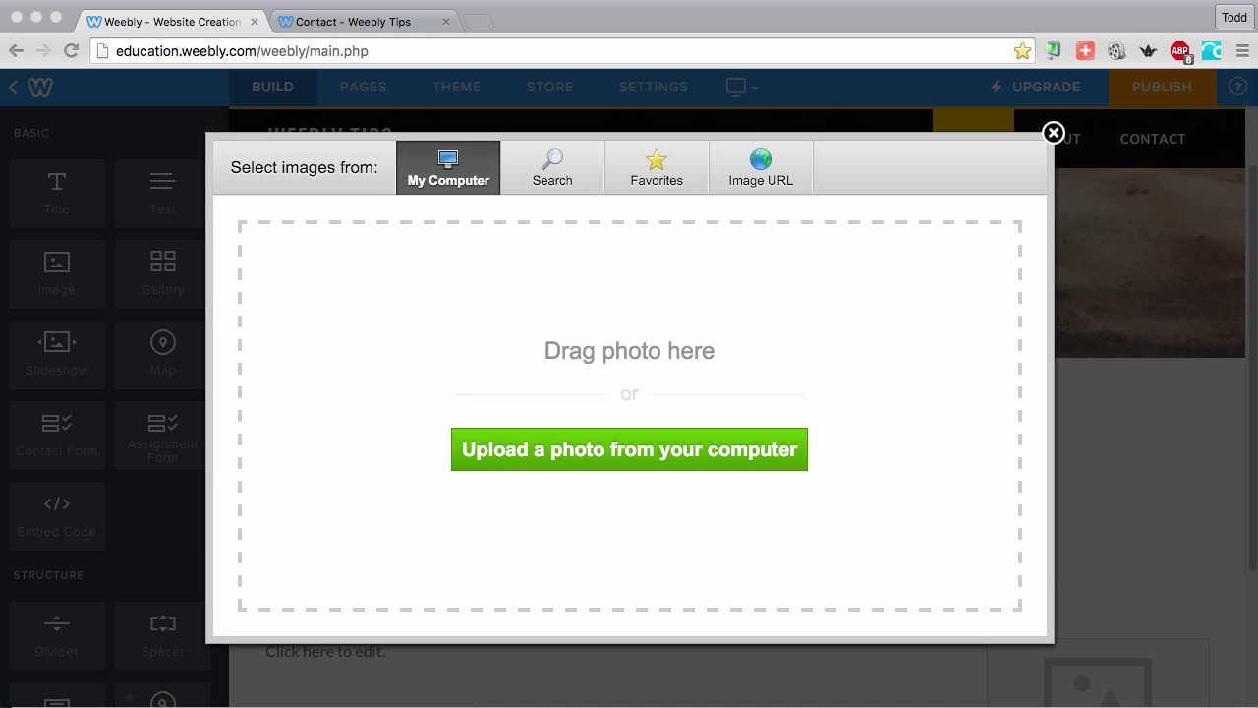
pyautogui.moveTo(1257, 374); pyautogui.dragTo(650, 383)
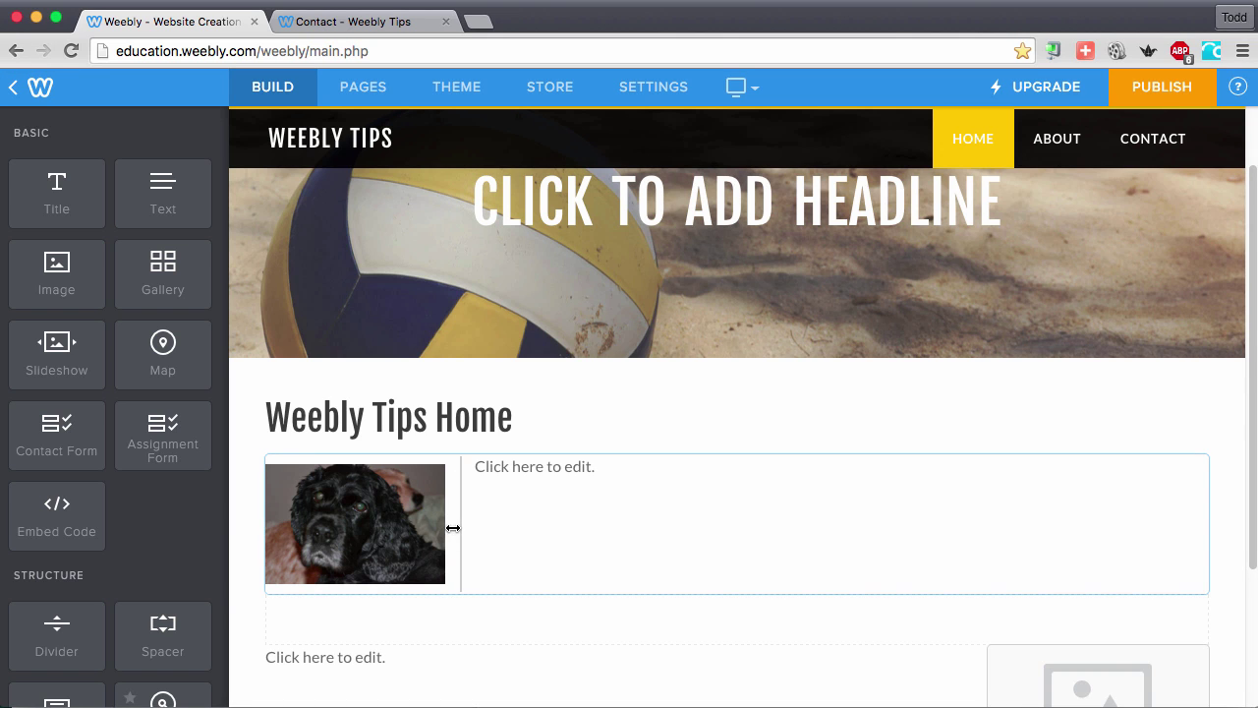
pyautogui.moveTo(452, 531); pyautogui.dragTo(565, 532)
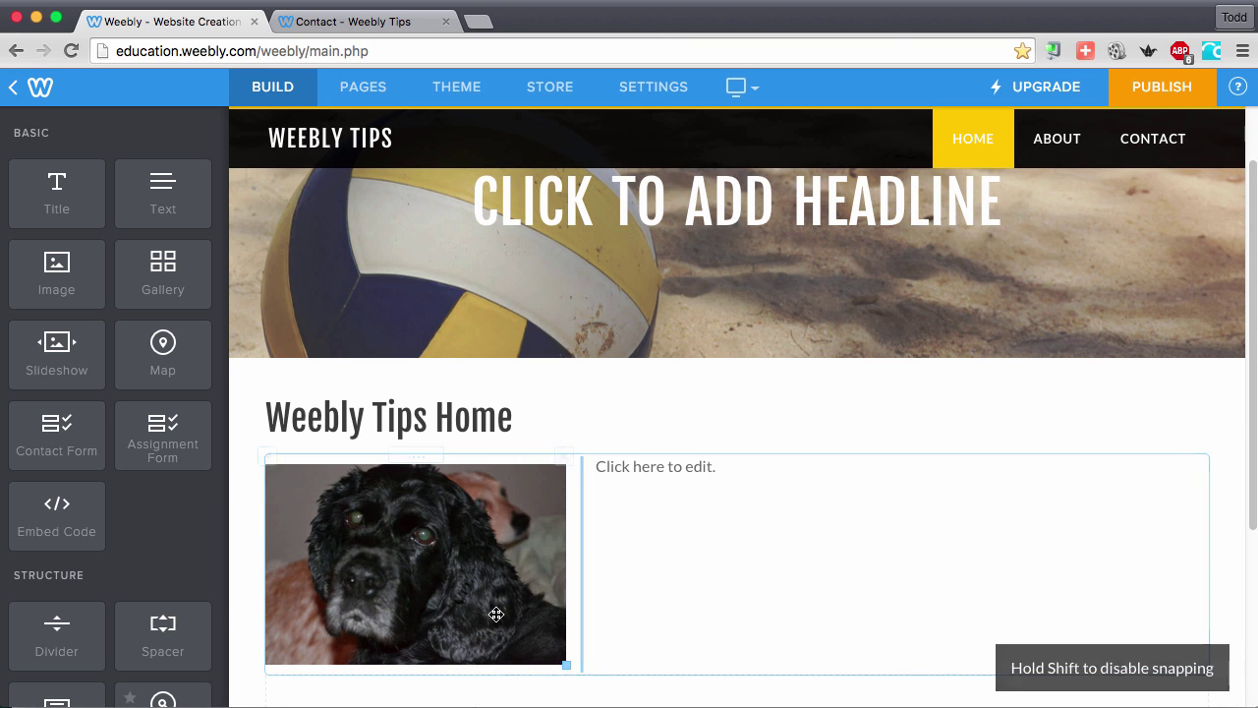
# Step: Open the dog photo in the image editor and crop it around the dog's eyes to about 176 × 109 px
pyautogui.click(429, 559)
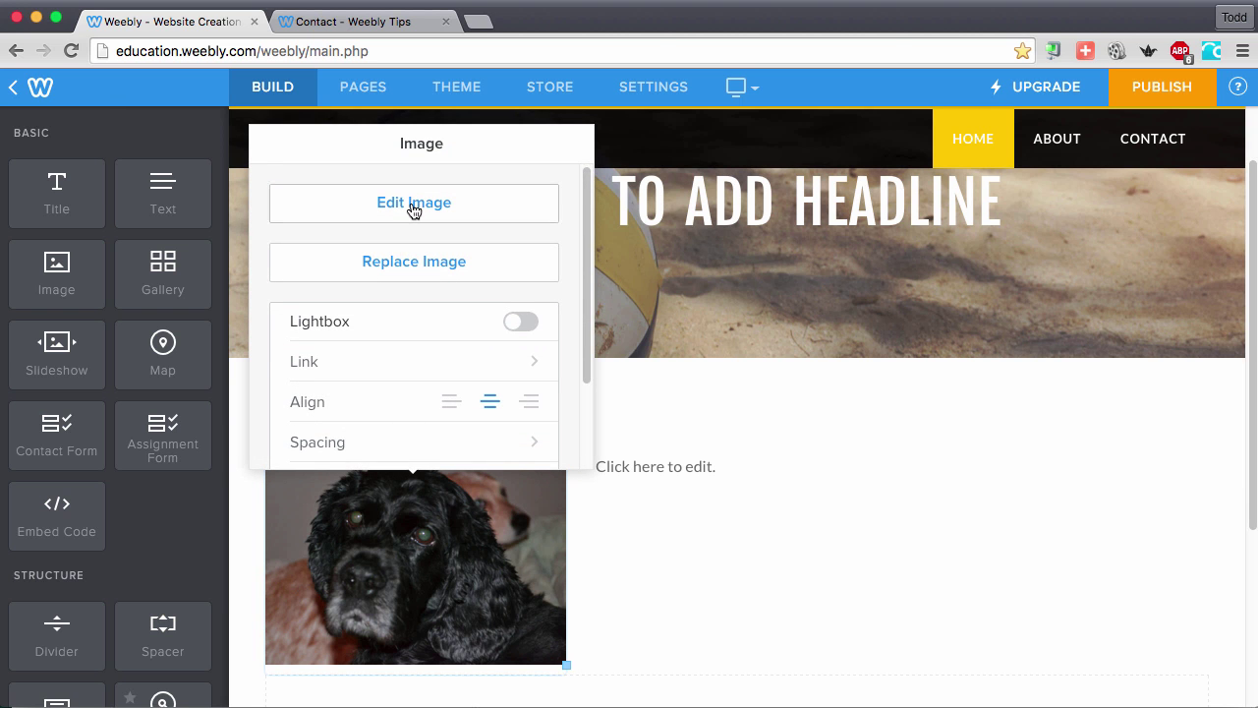
pyautogui.click(414, 206)
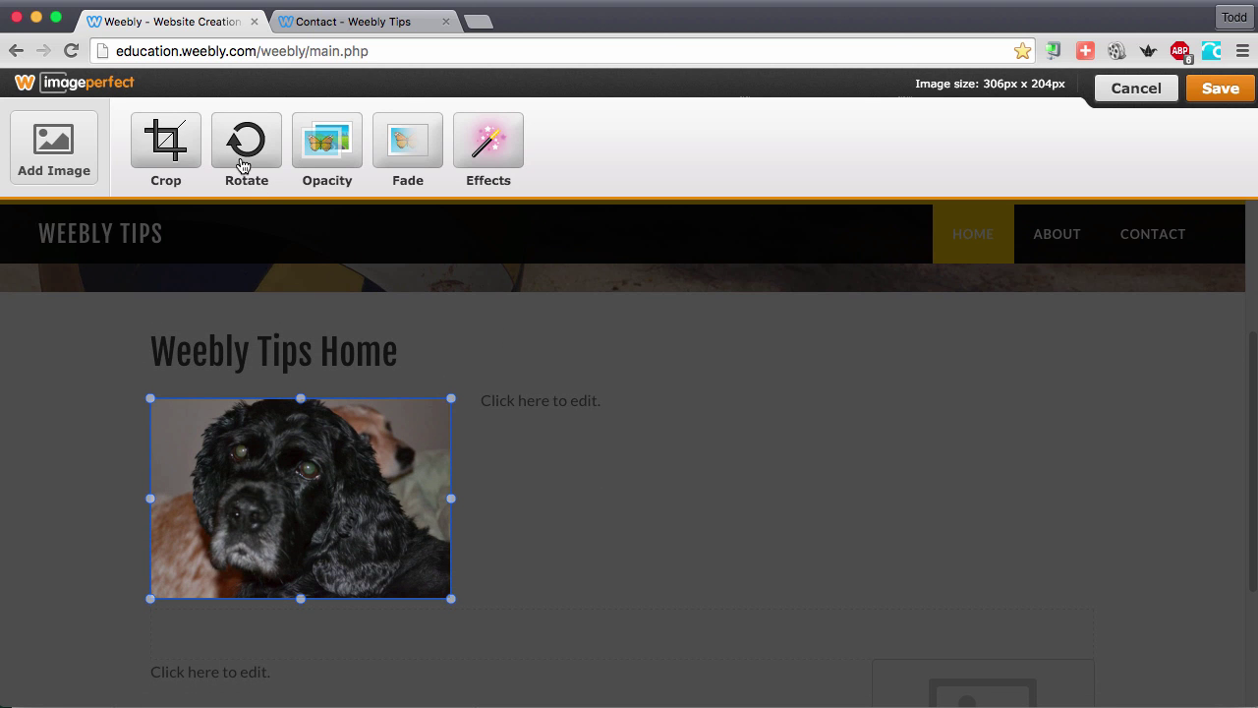
pyautogui.click(167, 142)
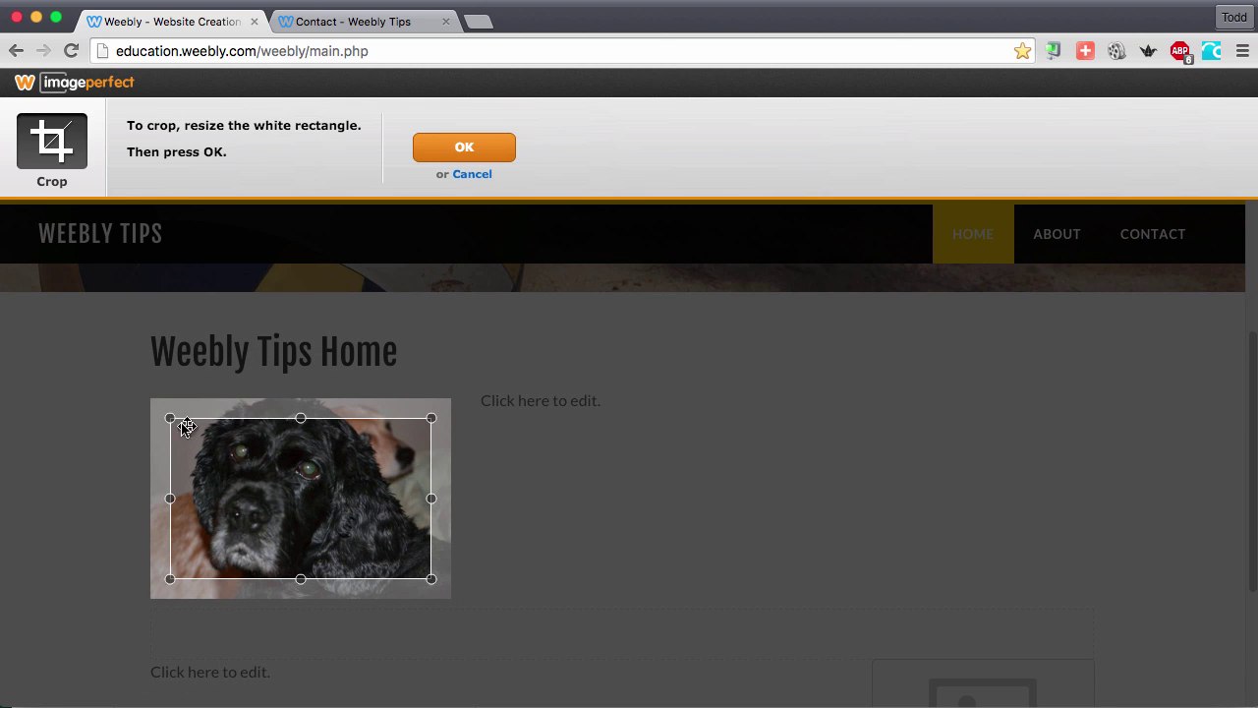
pyautogui.moveTo(167, 421); pyautogui.dragTo(169, 402)
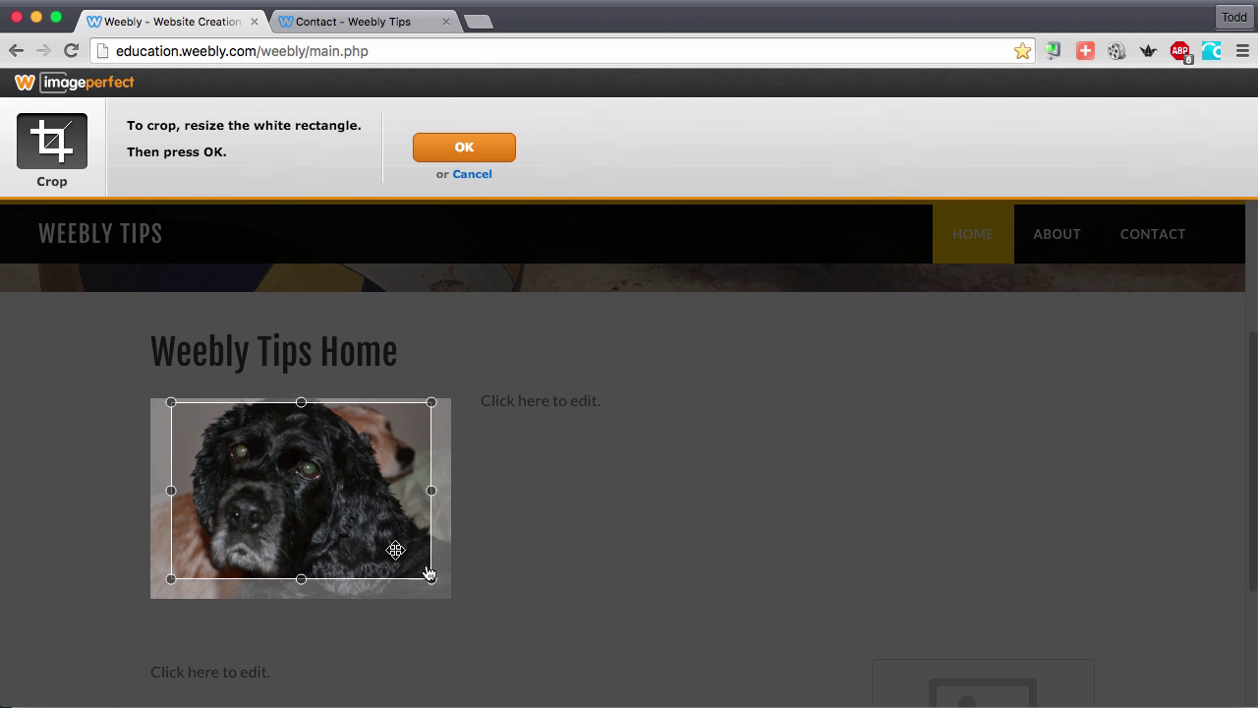
pyautogui.moveTo(433, 580); pyautogui.dragTo(344, 510)
pyautogui.click(464, 148)
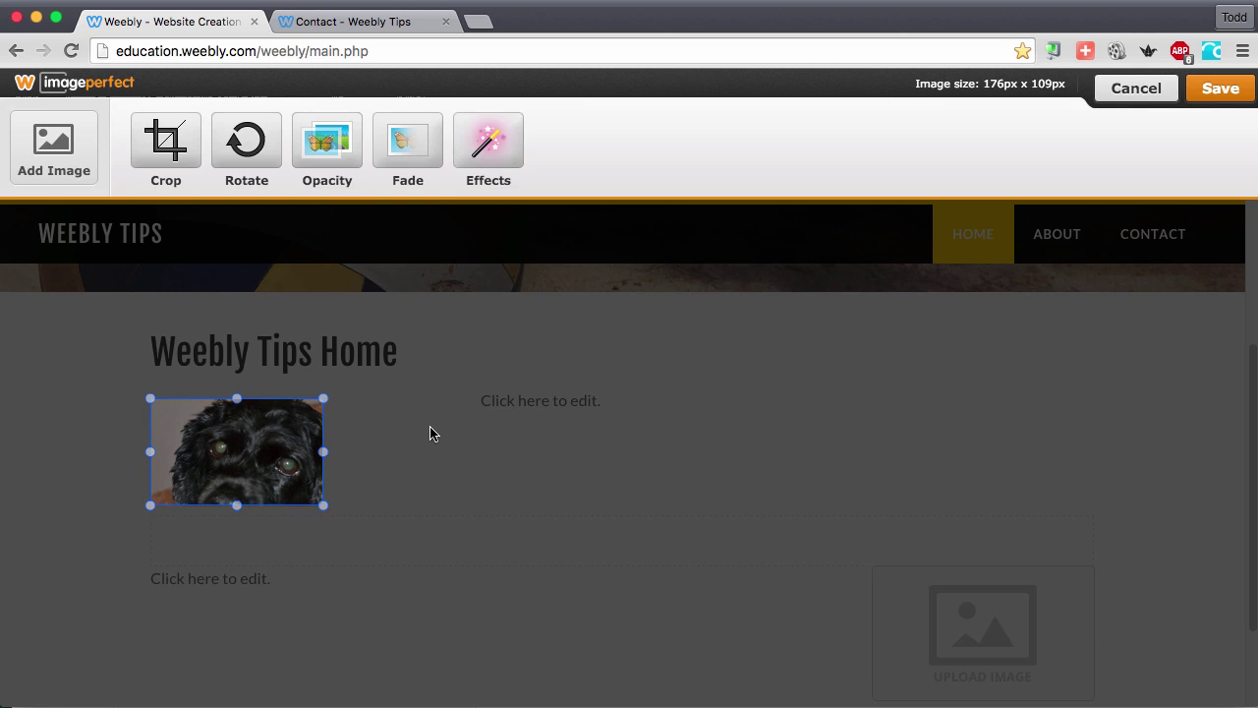
# Step: Reduce the cropped dog photo's opacity to about half
pyautogui.click(344, 147)
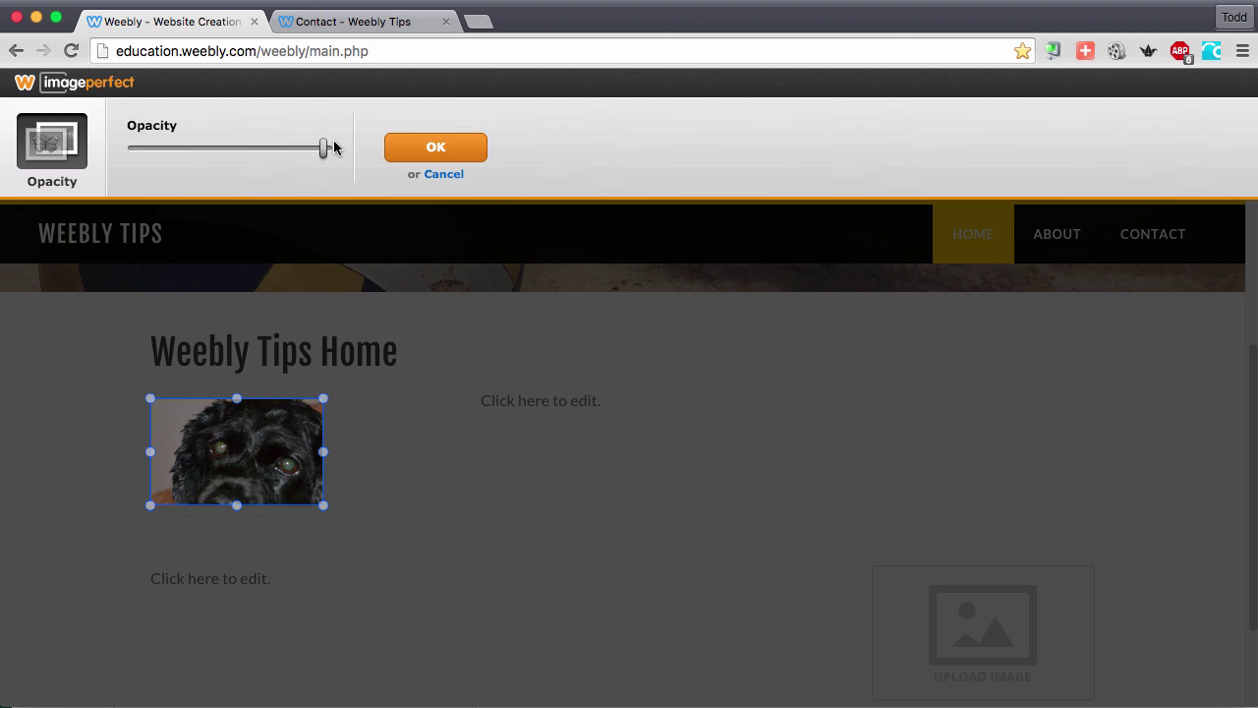
pyautogui.moveTo(320, 149); pyautogui.dragTo(220, 149)
pyautogui.click(433, 143)
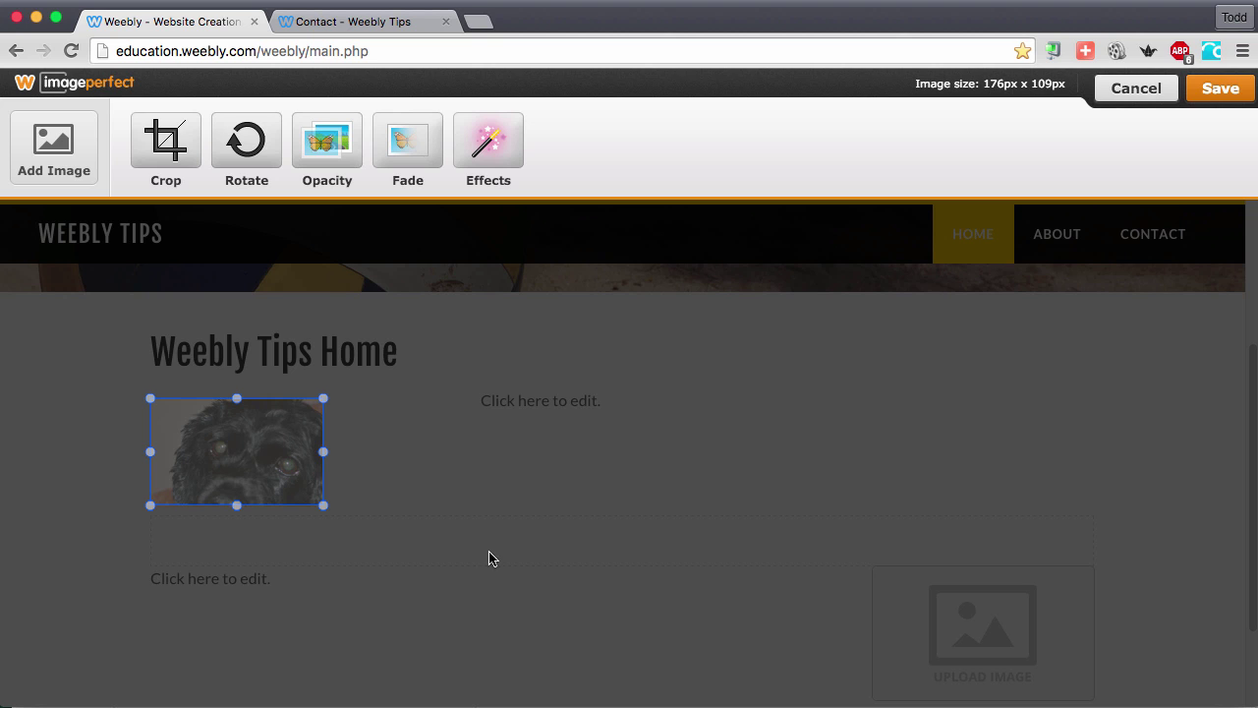
# Step: Apply the Black & White coloring effect to the dog photo and save the edited image
pyautogui.click(478, 148)
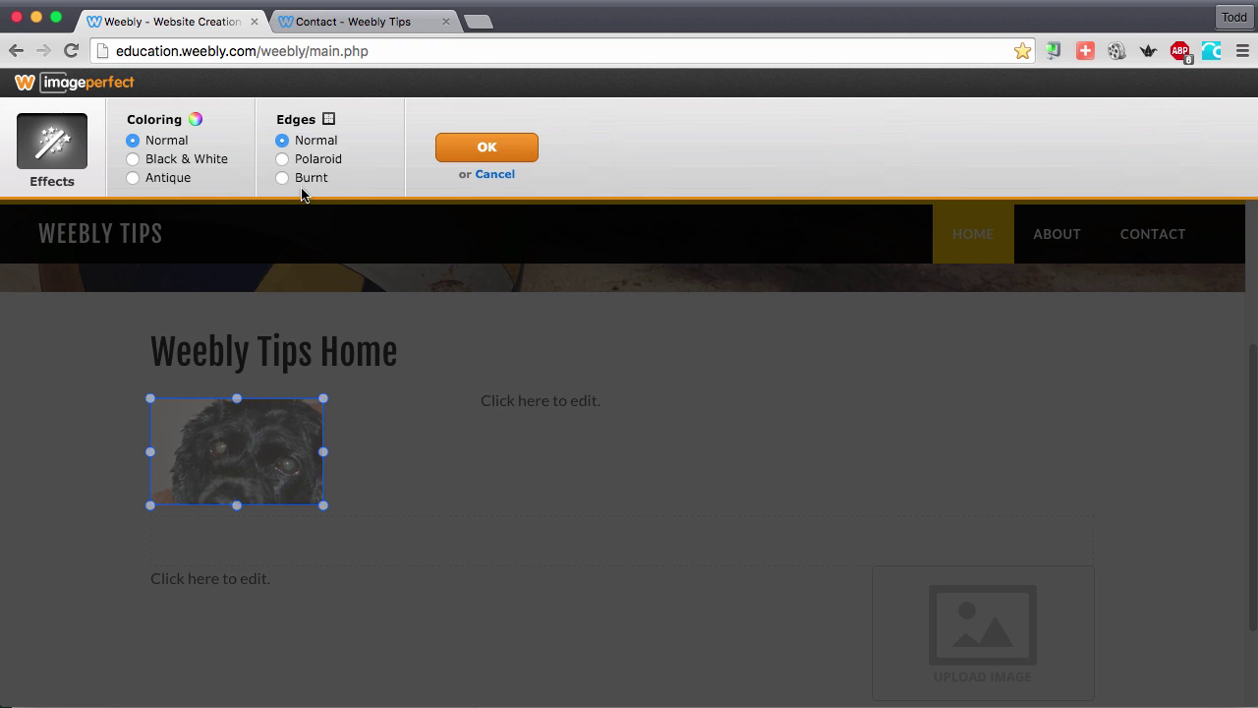
pyautogui.click(210, 161)
pyautogui.click(470, 158)
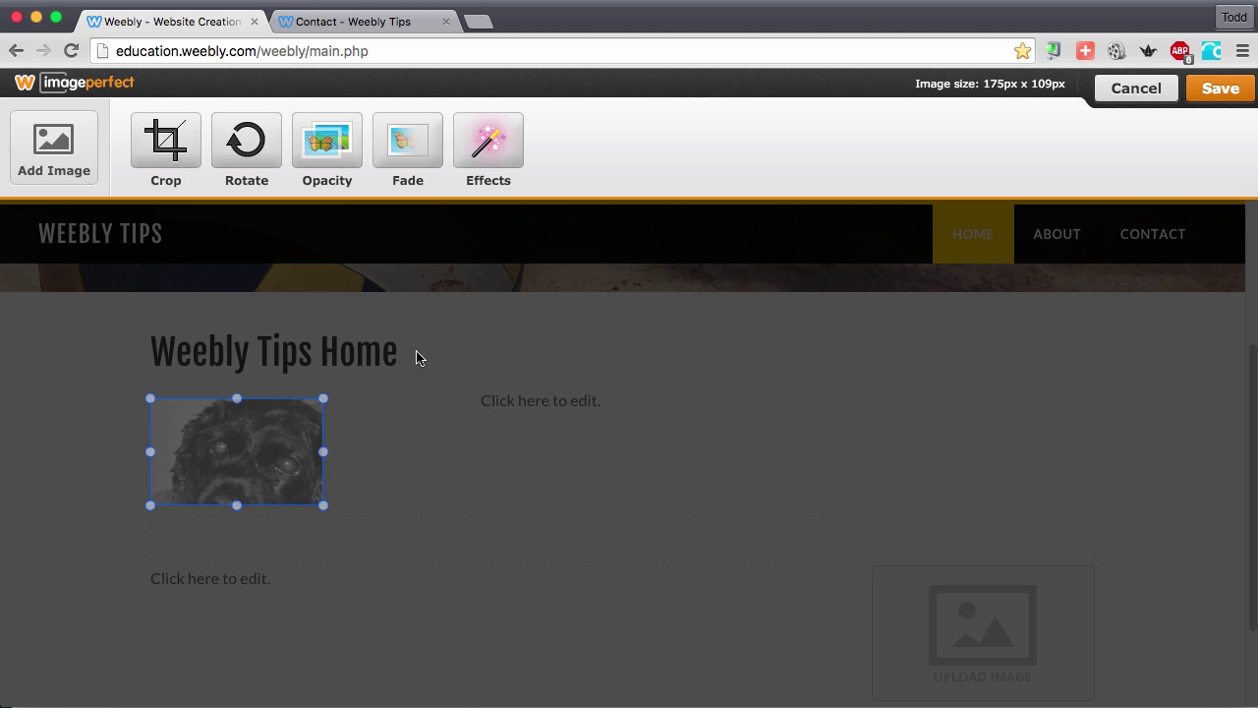
pyautogui.click(1209, 89)
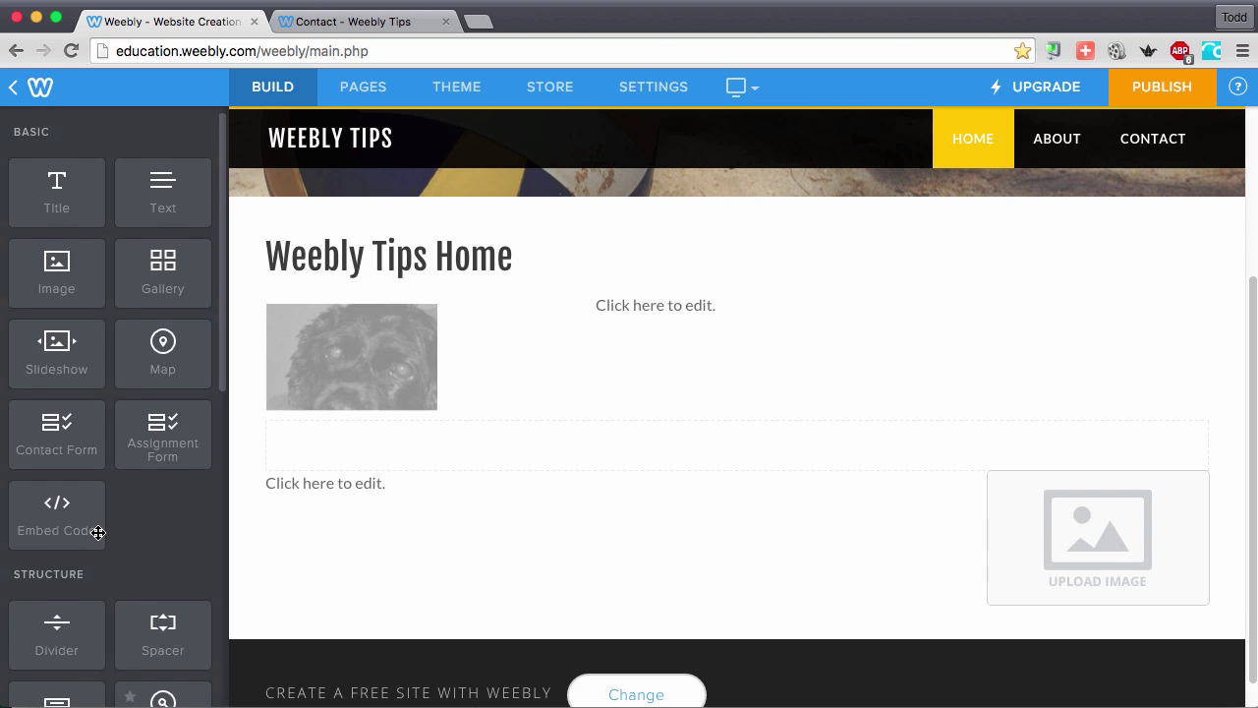
pyautogui.scroll(-10, 99, 531)
pyautogui.scroll(-8, 98, 534)
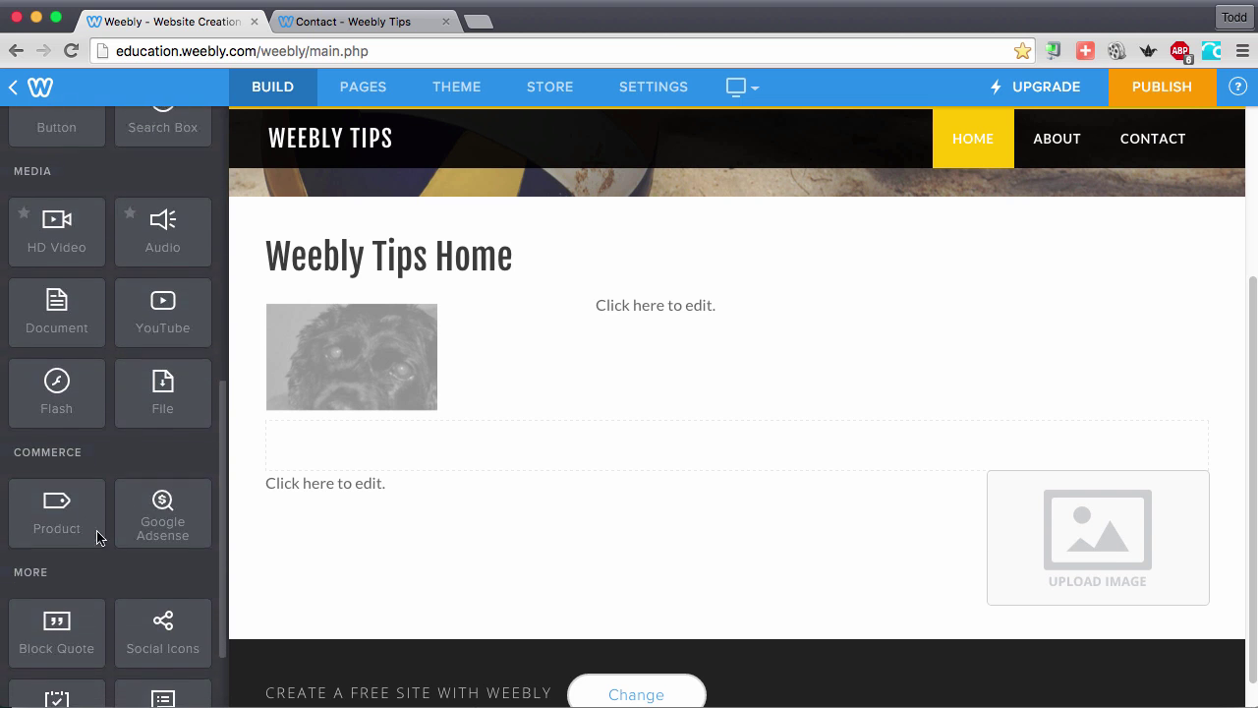
pyautogui.scroll(-1, 92, 530)
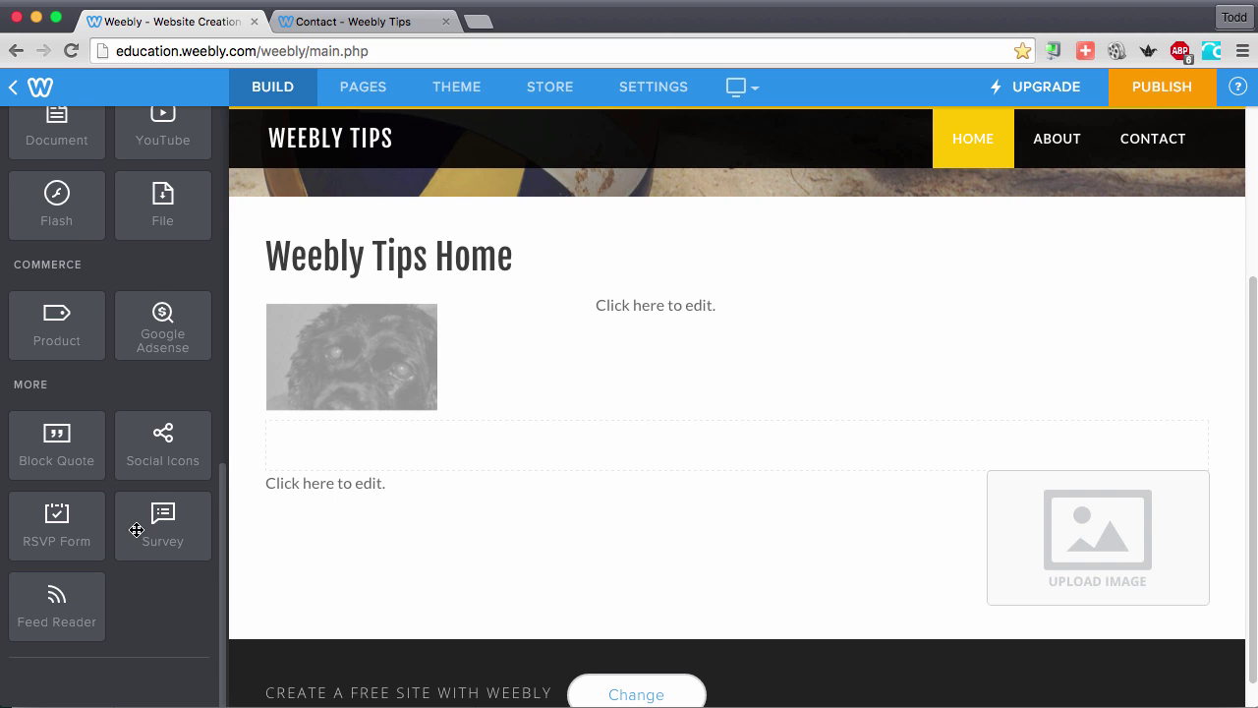
pyautogui.scroll(15, 131, 477)
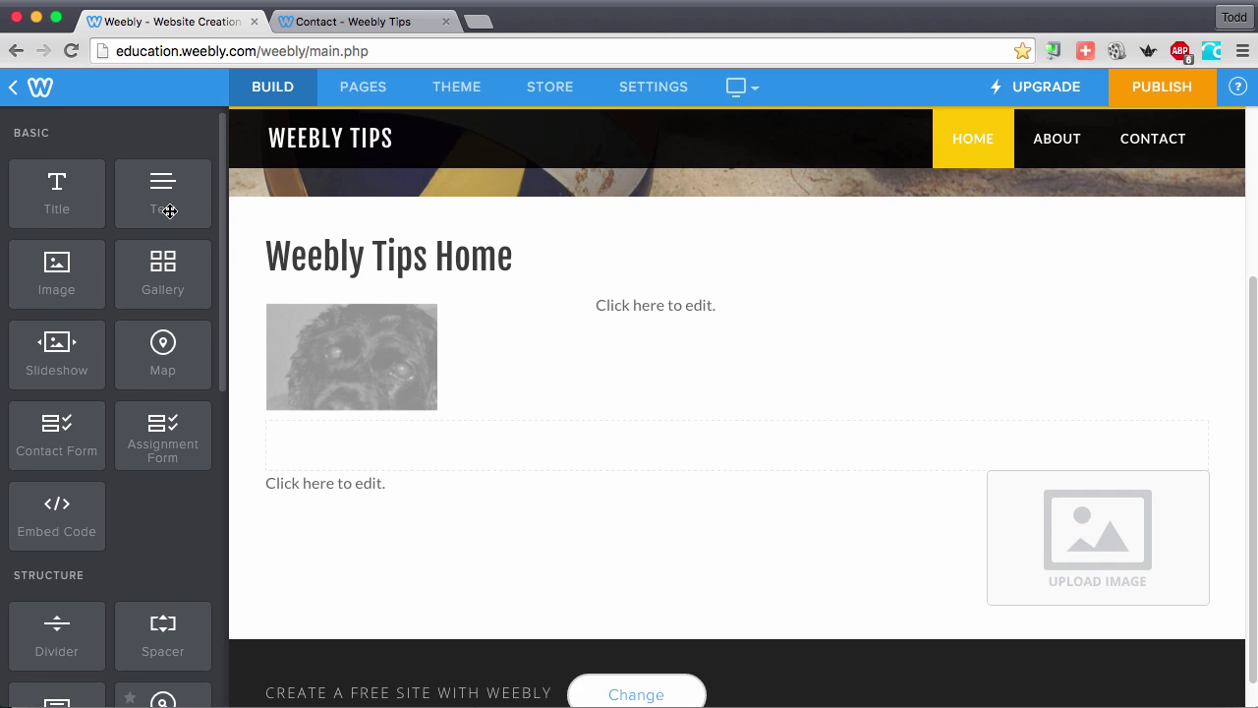
pyautogui.scroll(-1, 167, 209)
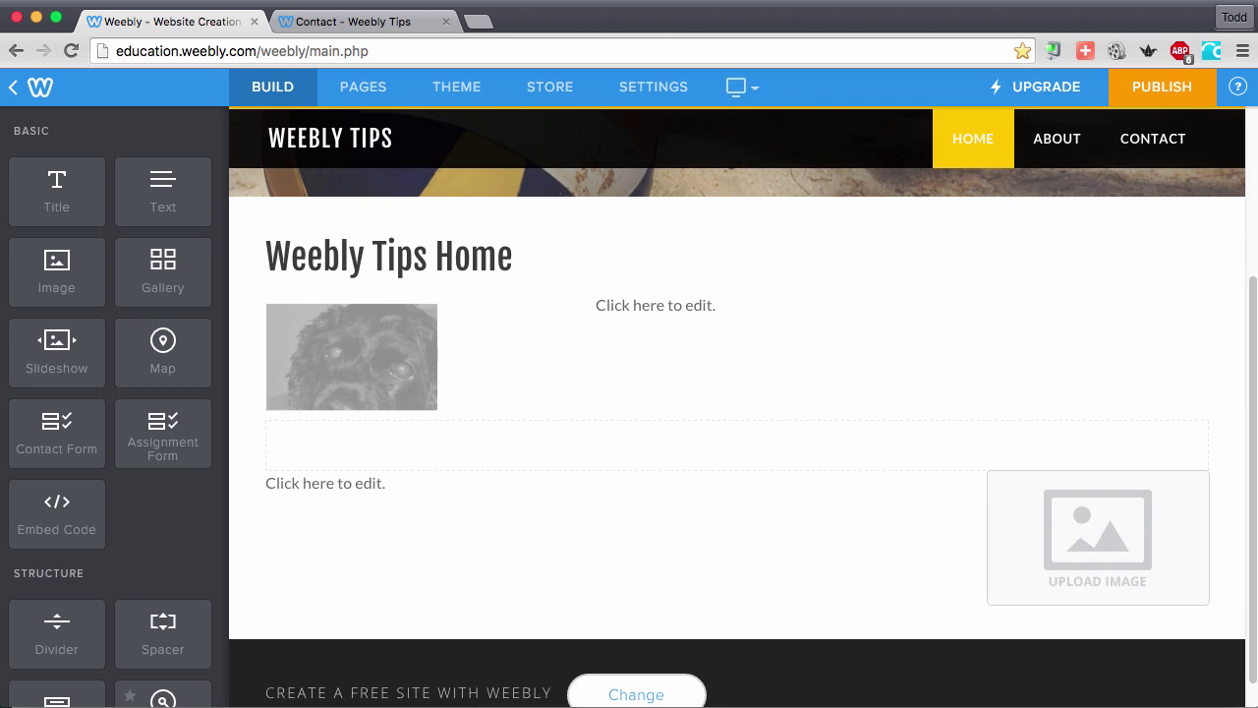